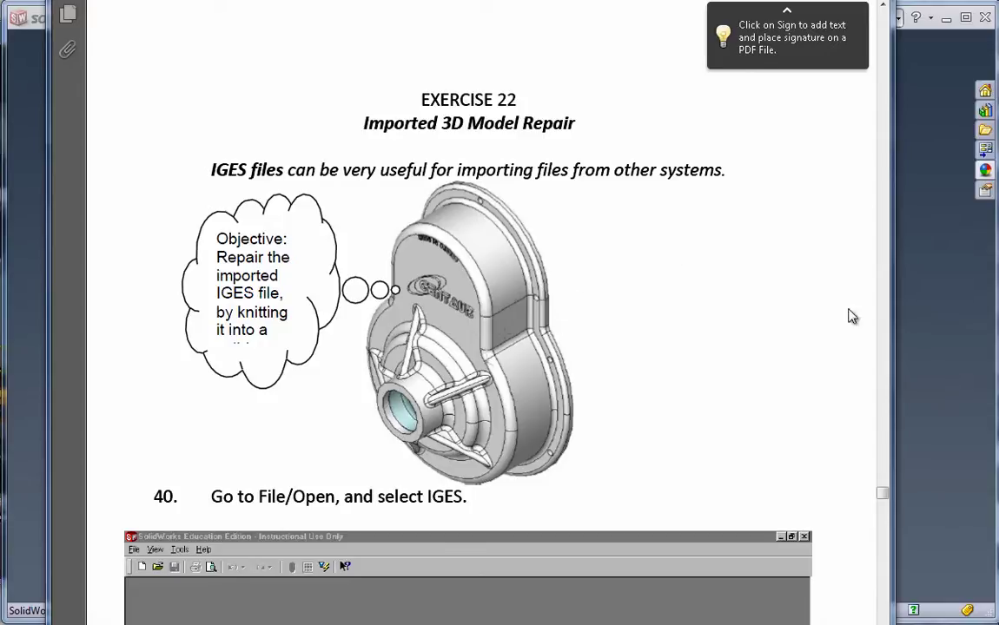
- Start opening a file with the file type filter set to IGES
{"action": "left_click", "coordinate": [912, 302]}
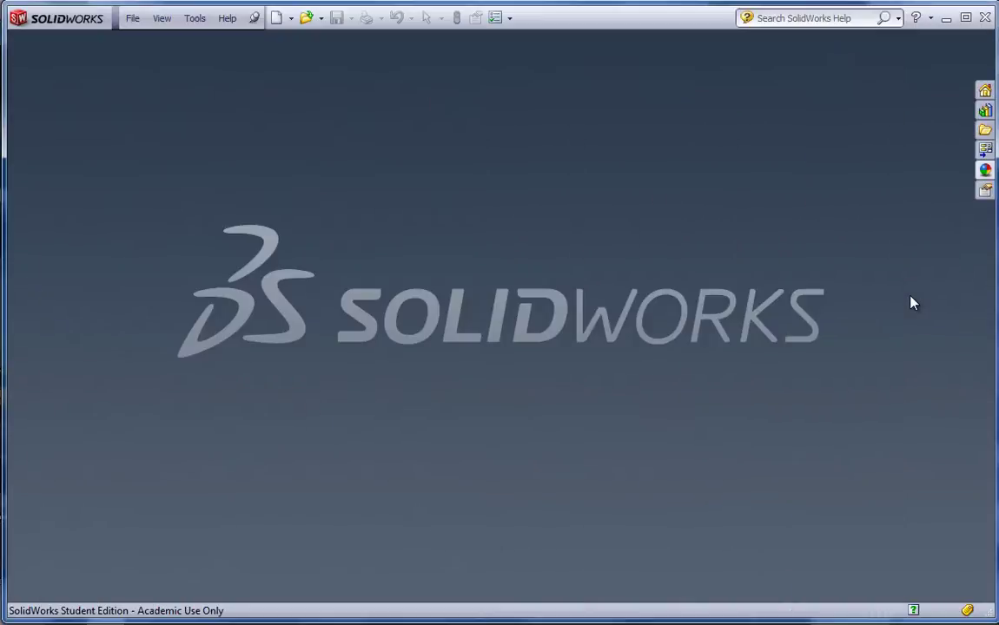
{"action": "left_click", "coordinate": [136, 21]}
{"action": "left_click", "coordinate": [165, 57]}
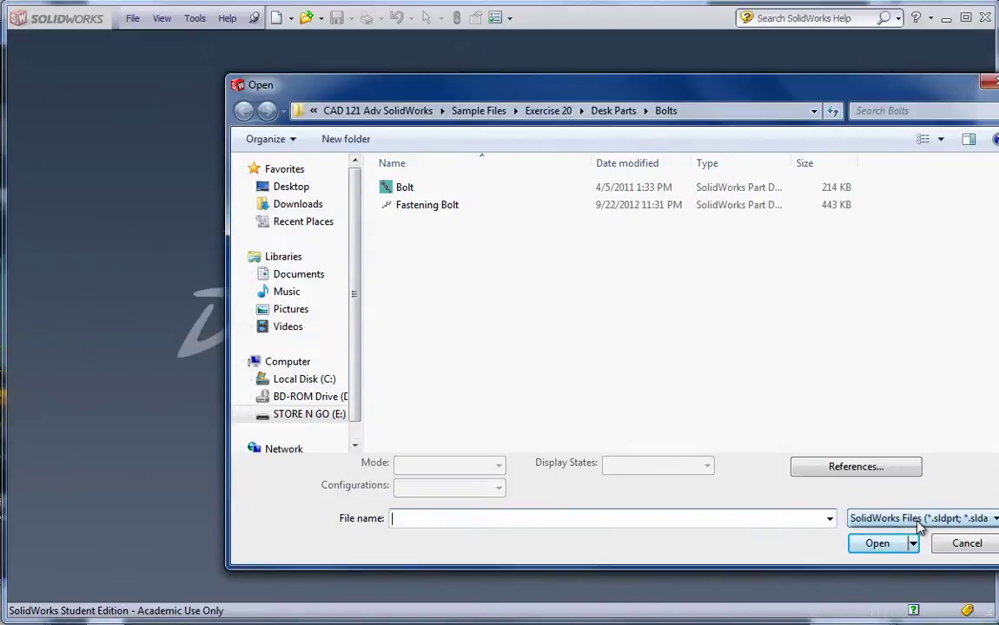
{"action": "left_click", "coordinate": [926, 519]}
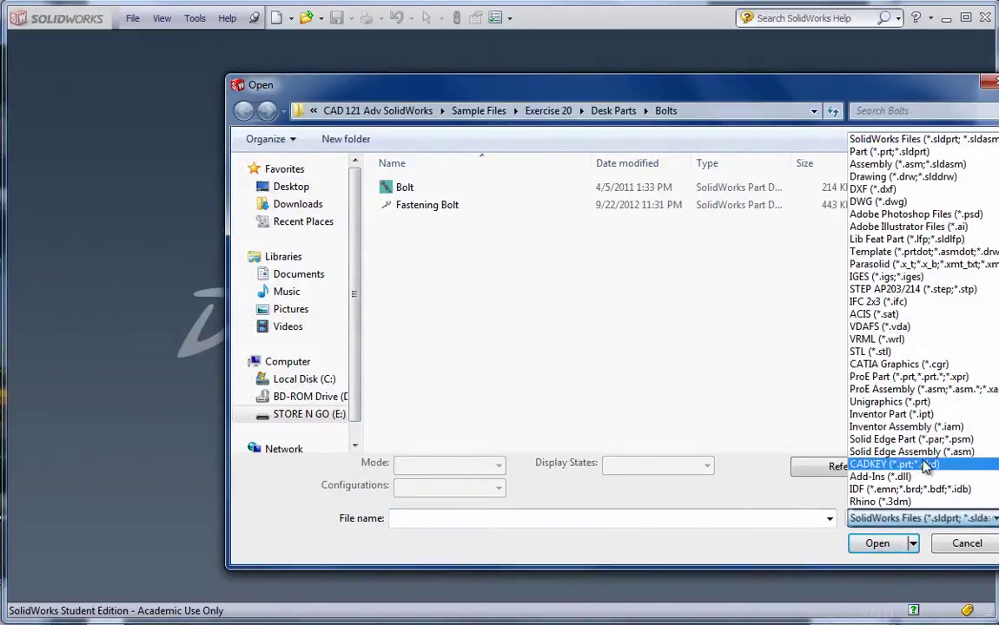
{"action": "left_click", "coordinate": [877, 277]}
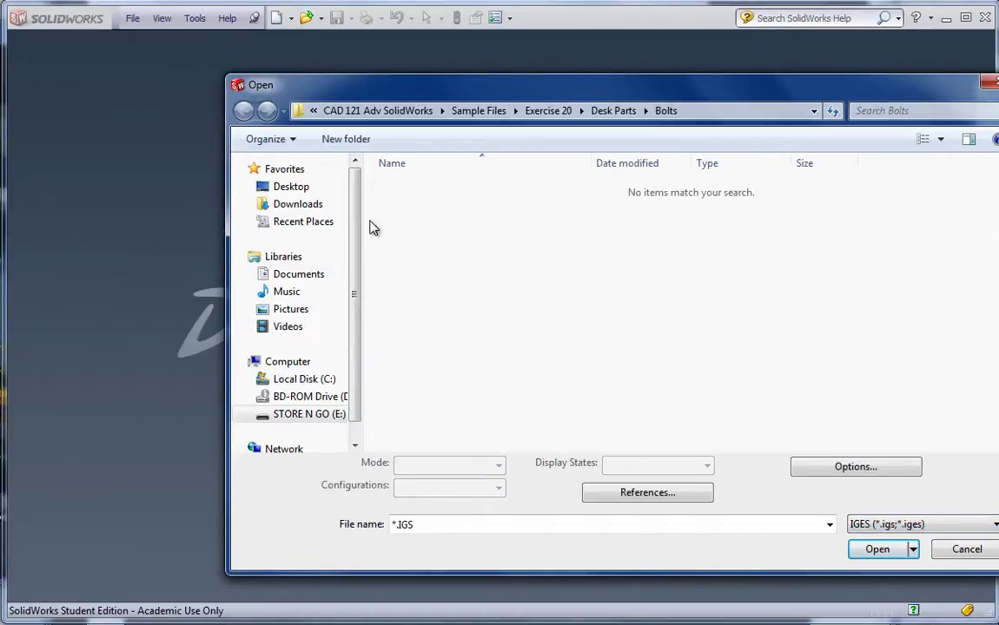
- Browse to Sample Files > Exercise 22 and open E22.igs
{"action": "left_click", "coordinate": [333, 416]}
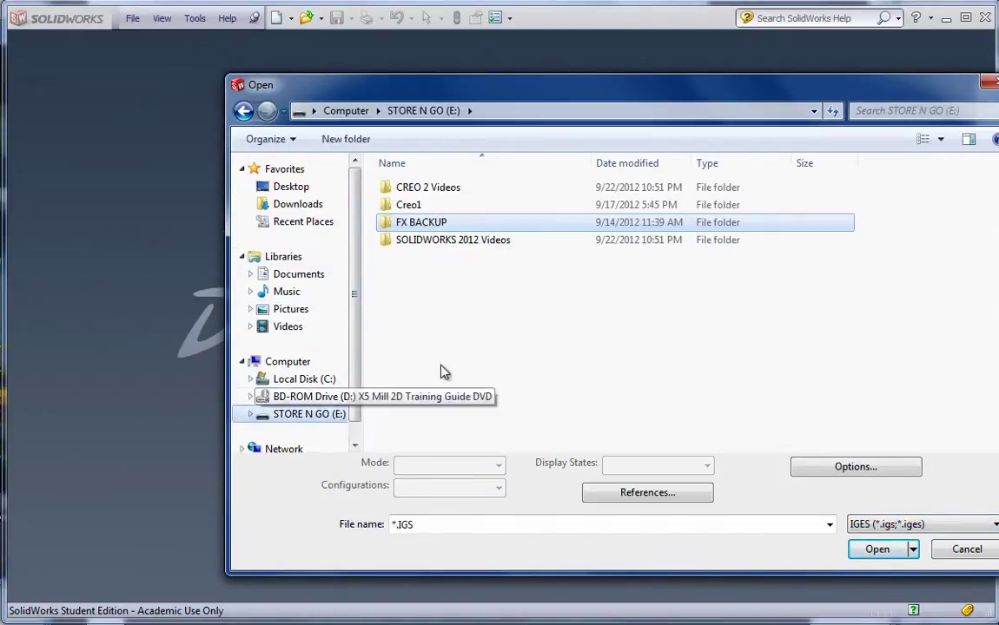
{"action": "double_click", "coordinate": [421, 226]}
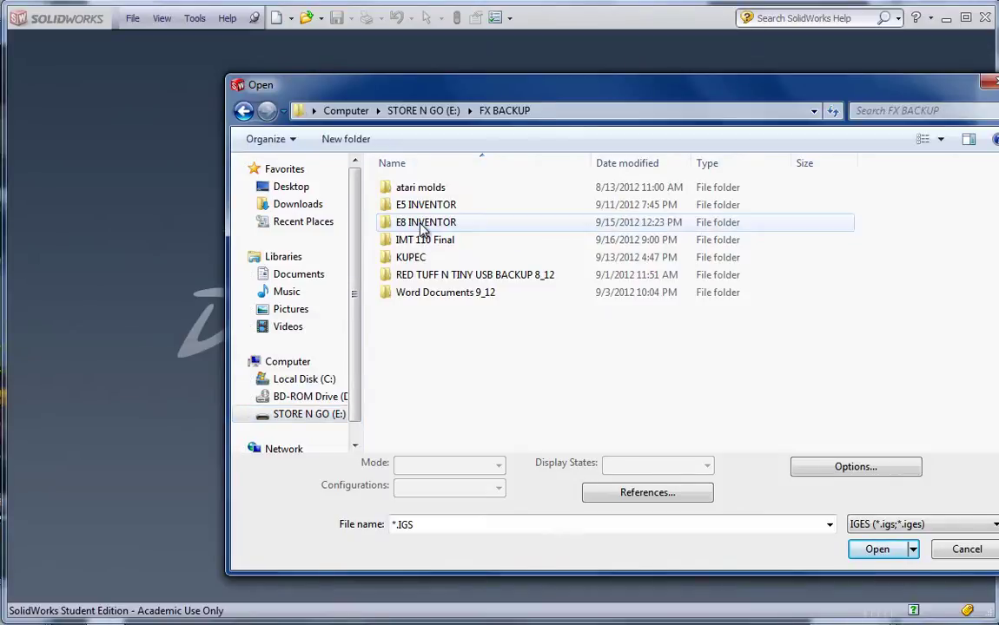
{"action": "double_click", "coordinate": [426, 276]}
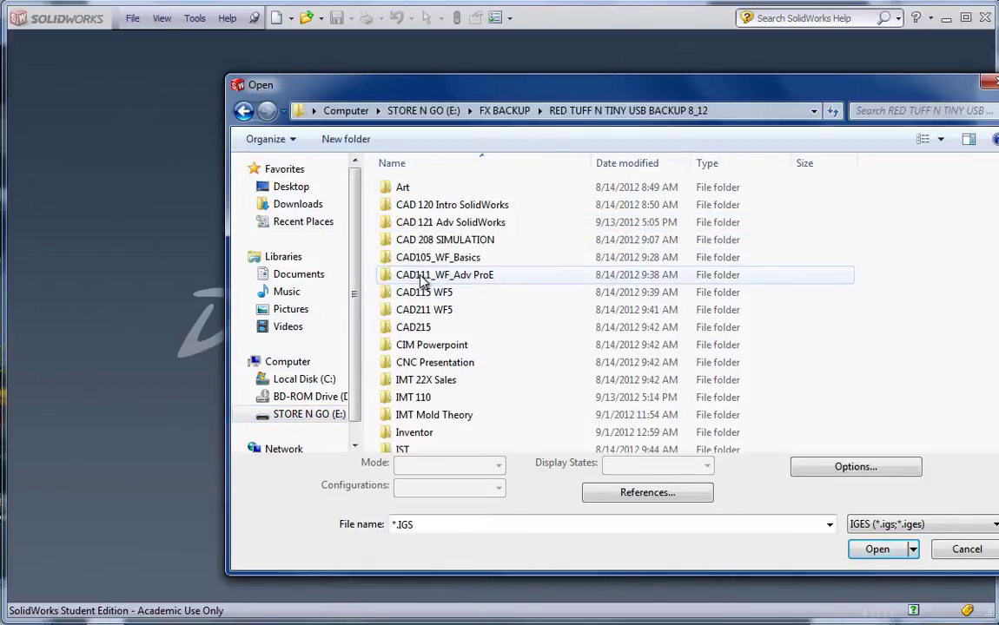
{"action": "double_click", "coordinate": [441, 224]}
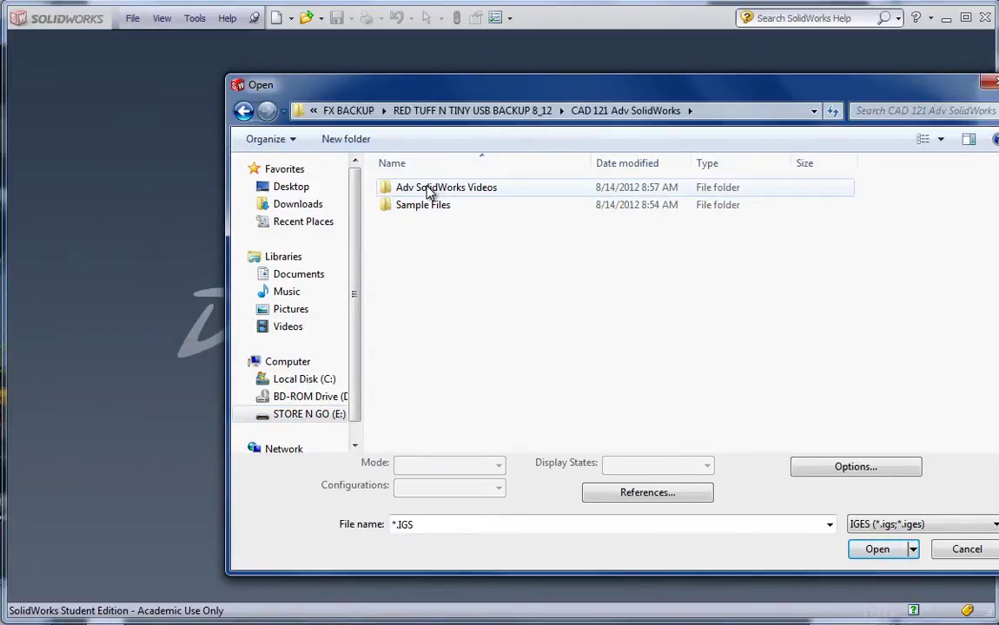
{"action": "double_click", "coordinate": [419, 208]}
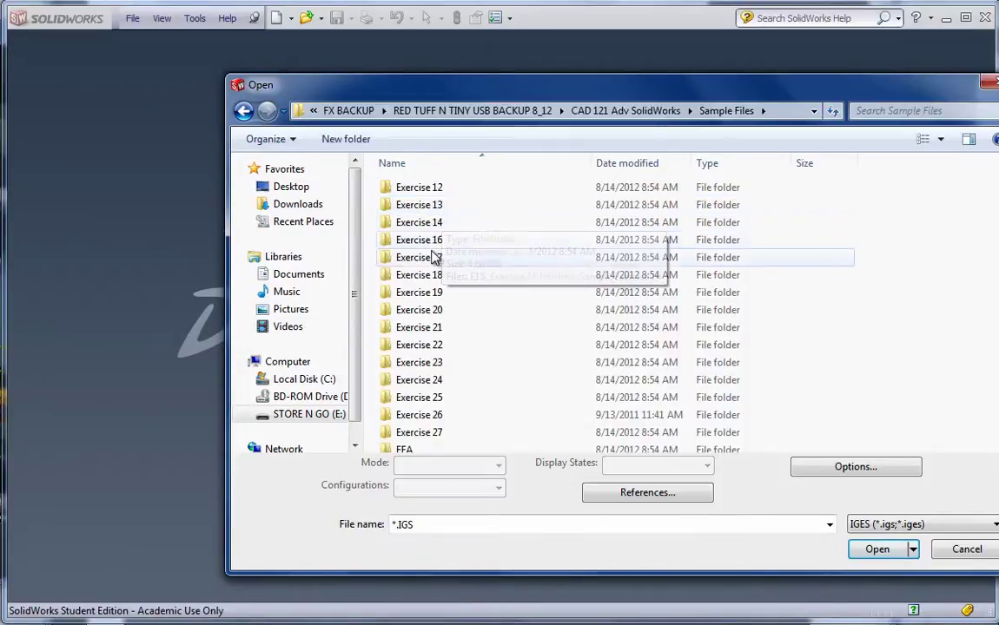
{"action": "double_click", "coordinate": [419, 347]}
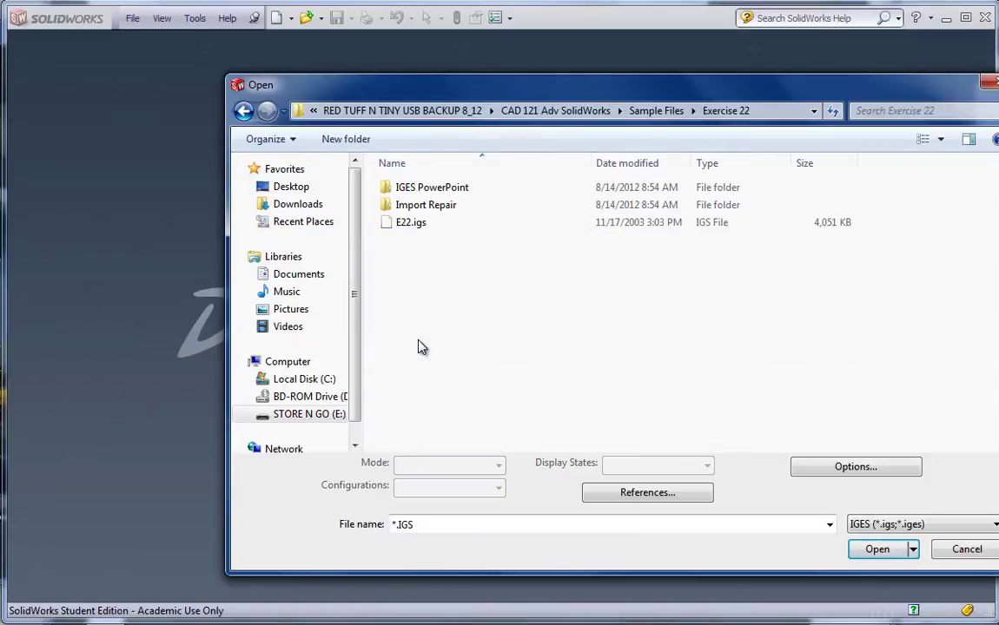
{"action": "left_click", "coordinate": [394, 226]}
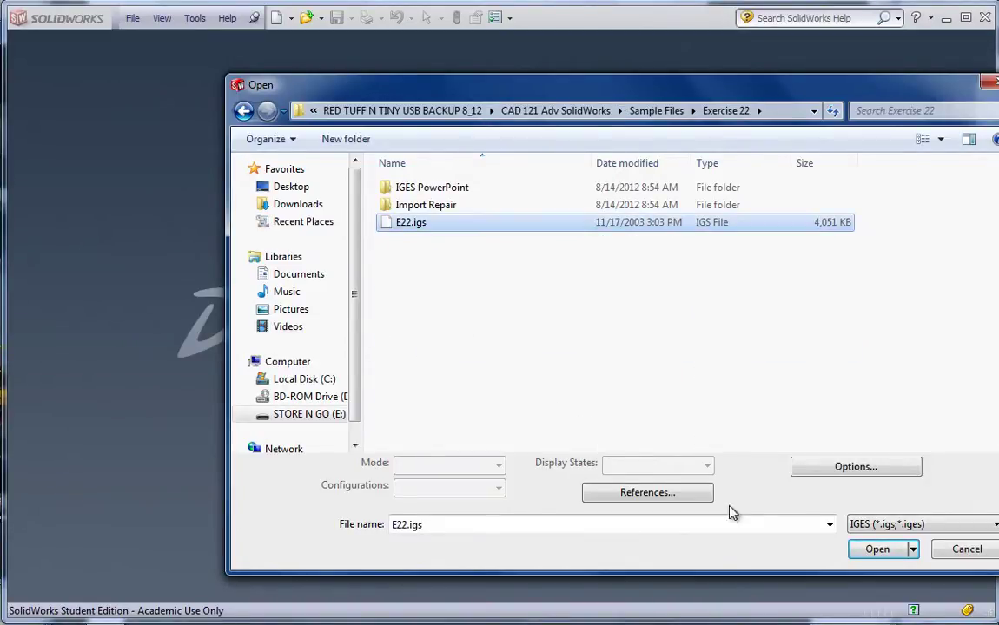
{"action": "left_click", "coordinate": [879, 553]}
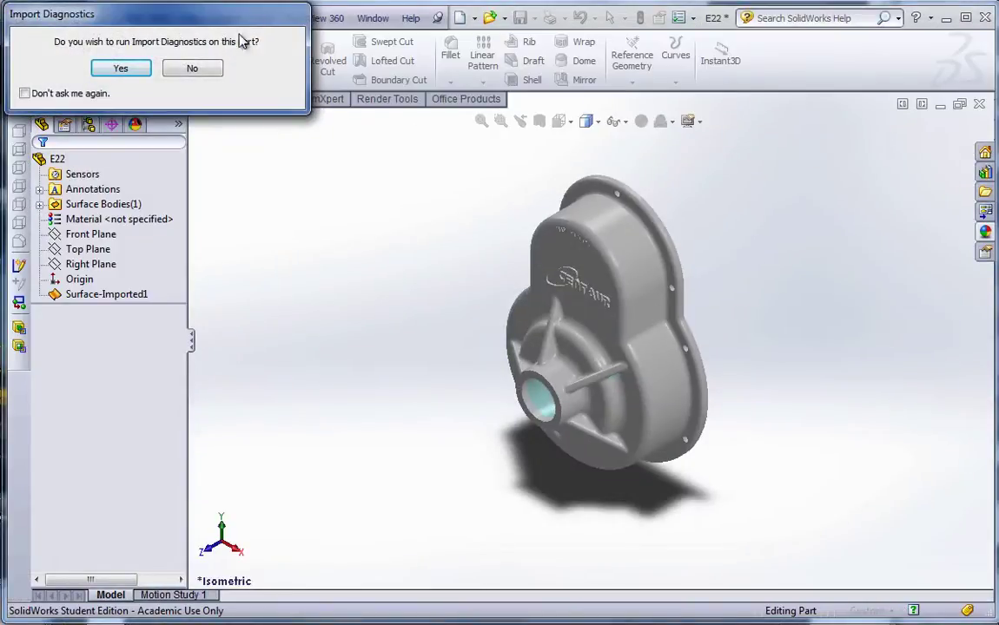
- Move the Import Diagnostics prompt toward the middle of the screen while E22 finishes importing
{"action": "left_click_drag", "start_coordinate": [207, 26], "coordinate": [406, 159]}
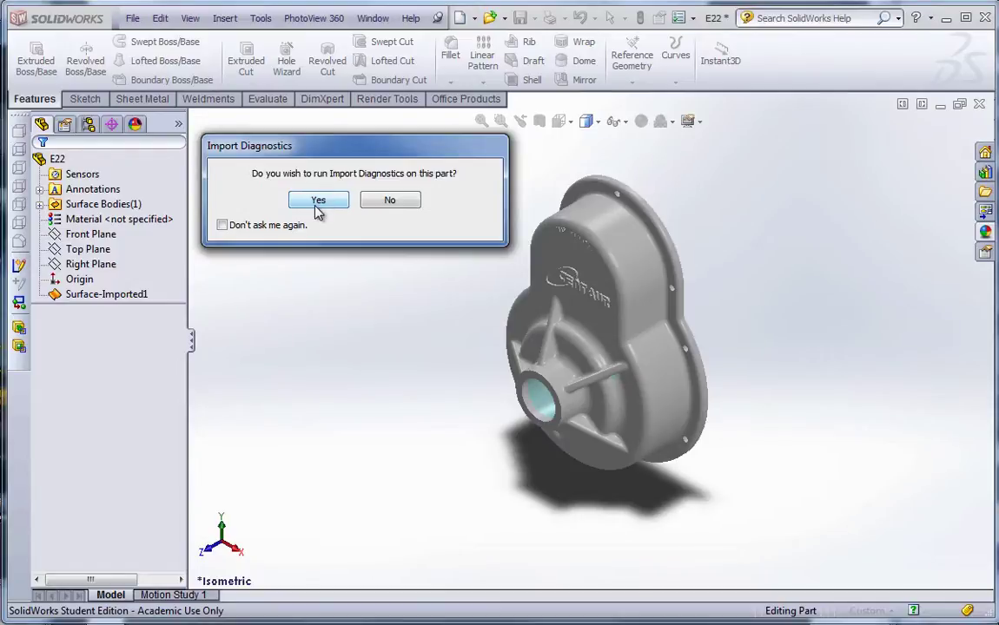
- Run import diagnostics on E22 and orbit the part to inspect its faces
{"action": "left_click", "coordinate": [318, 201]}
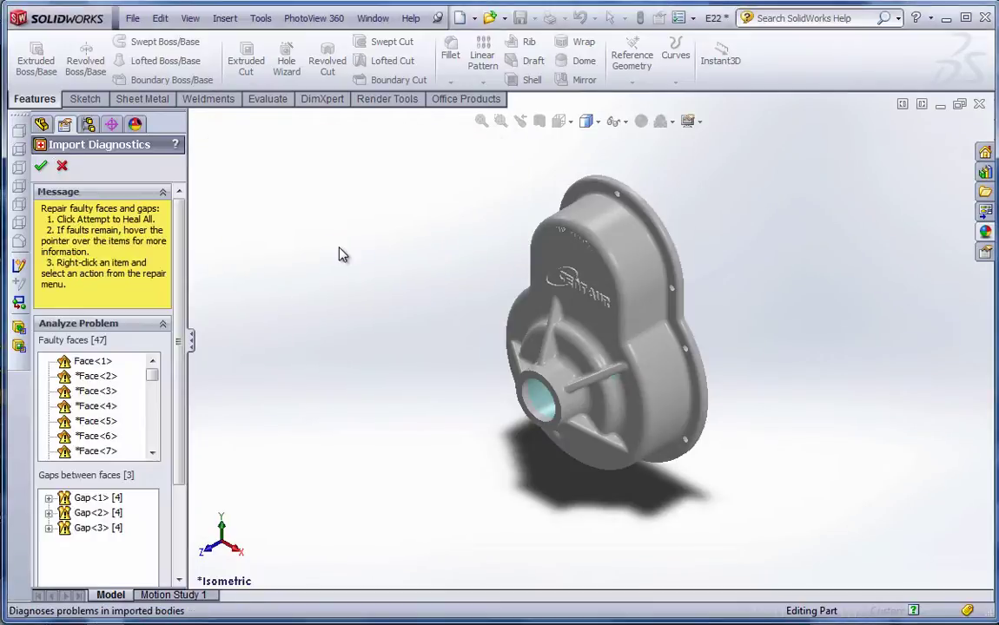
{"action": "middle_click_drag", "start_coordinate": [319, 393], "coordinate": [686, 372]}
{"action": "scroll", "coordinate": [614, 368], "scroll_direction": "down", "scroll_amount": 10}
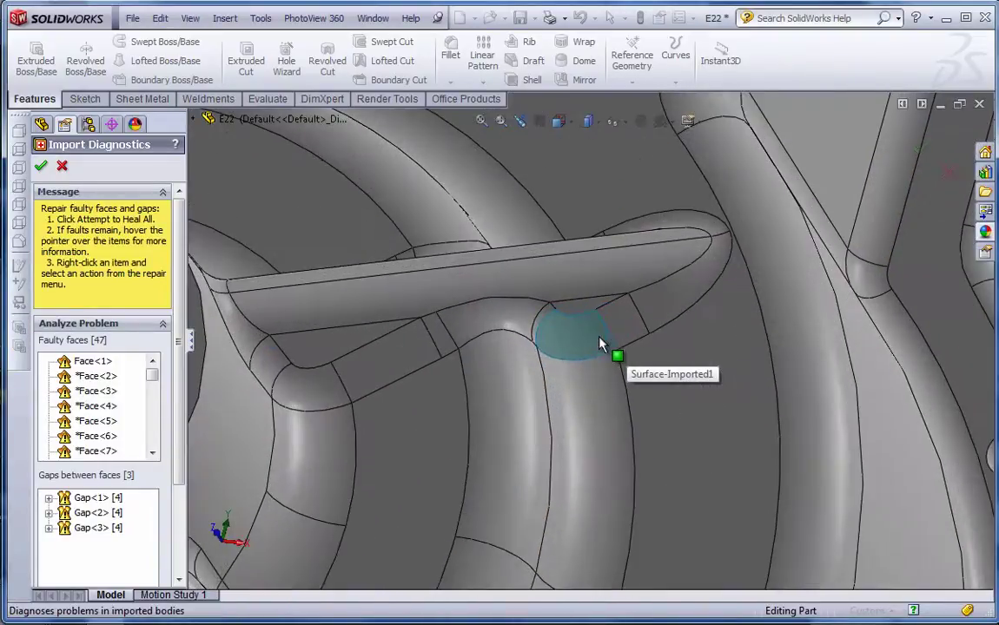
{"action": "middle_click_drag", "start_coordinate": [639, 415], "coordinate": [587, 363]}
{"action": "scroll", "coordinate": [651, 410], "scroll_direction": "up", "scroll_amount": 5}
{"action": "middle_click_drag", "start_coordinate": [651, 411], "coordinate": [851, 326]}
{"action": "scroll", "coordinate": [851, 326], "scroll_direction": "up", "scroll_amount": 3}
{"action": "scroll", "coordinate": [756, 304], "scroll_direction": "down", "scroll_amount": 8}
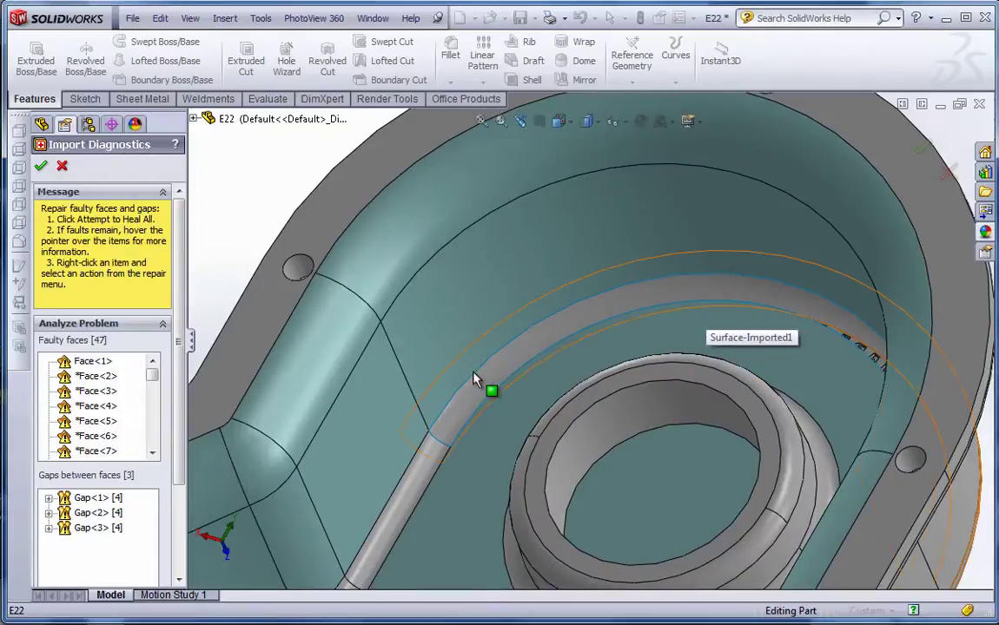
{"action": "middle_click_drag", "start_coordinate": [618, 404], "coordinate": [762, 349]}
{"action": "key", "text": "f"}
{"action": "middle_click_drag", "start_coordinate": [758, 412], "coordinate": [742, 467]}
{"action": "scroll", "coordinate": [742, 466], "scroll_direction": "down", "scroll_amount": 10}
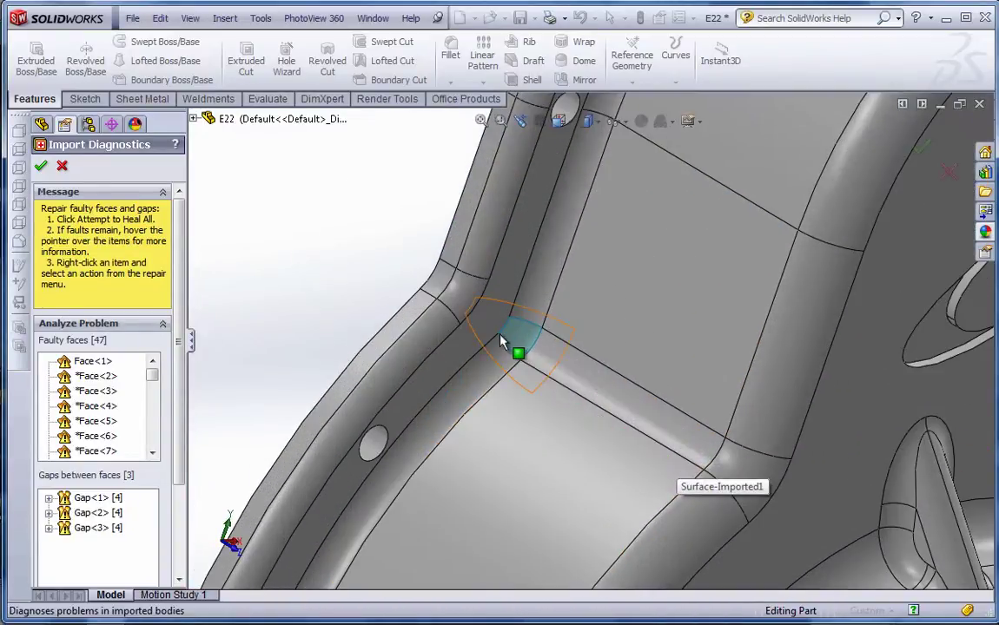
{"action": "scroll", "coordinate": [519, 338], "scroll_direction": "up", "scroll_amount": 10}
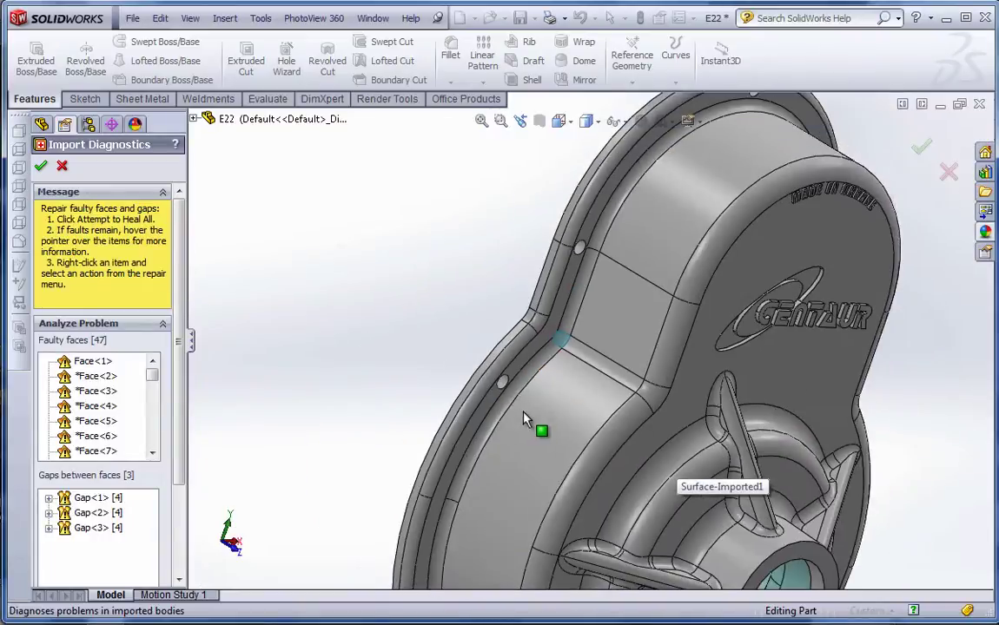
{"action": "middle_click_drag", "start_coordinate": [530, 414], "coordinate": [618, 356]}
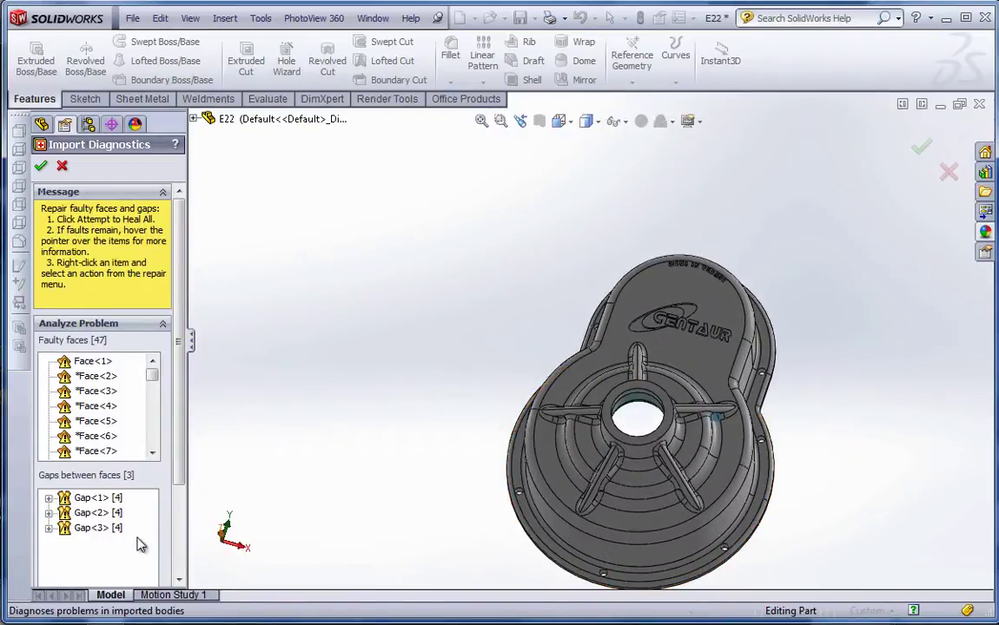
- Highlight each of the three listed gaps on the model and scroll through the diagnostics panel
{"action": "left_click", "coordinate": [82, 499]}
{"action": "left_click", "coordinate": [87, 514]}
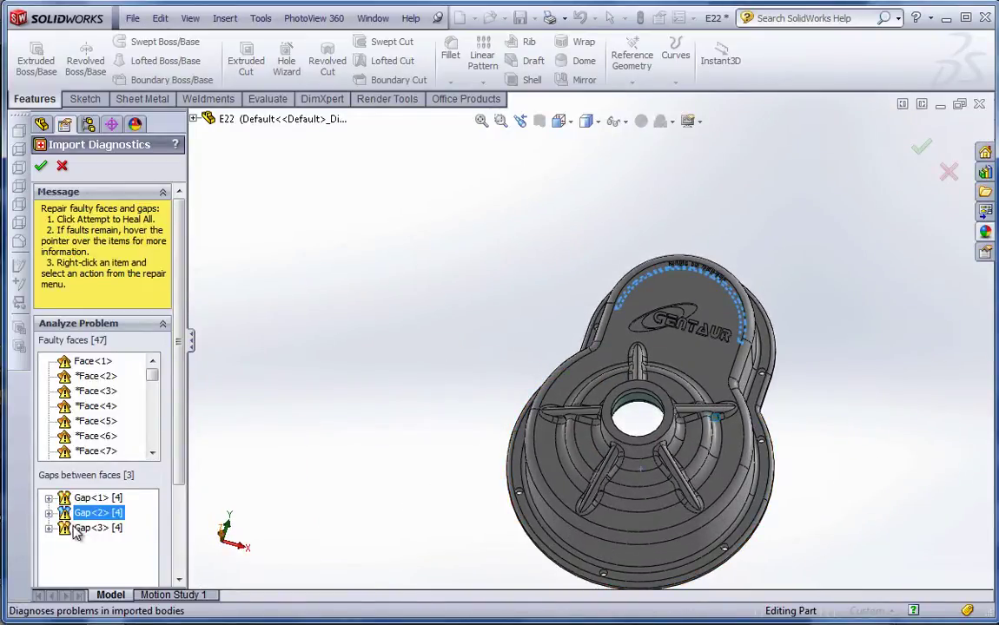
{"action": "left_click", "coordinate": [82, 527]}
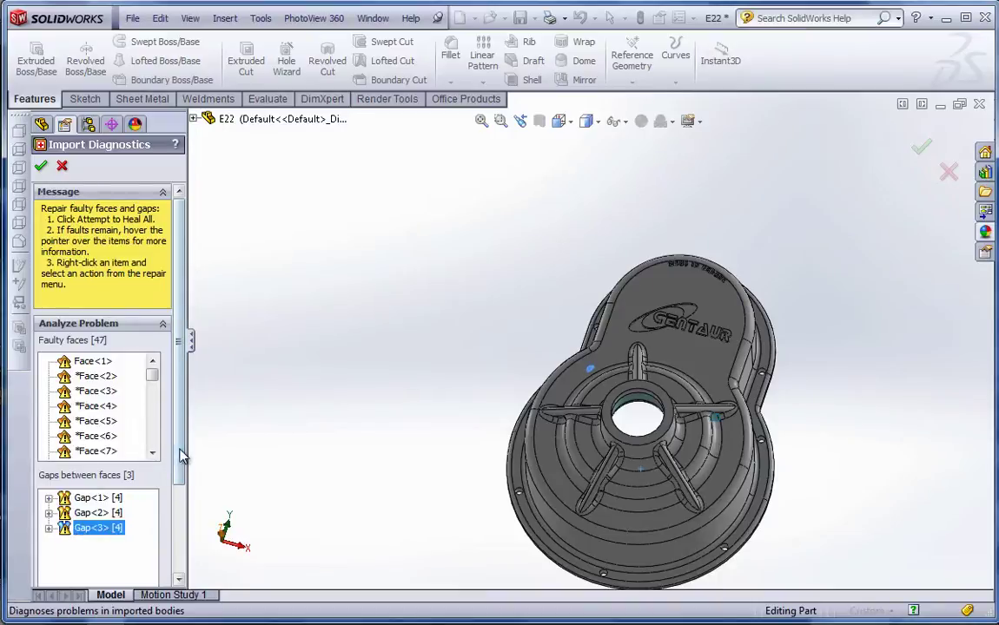
{"action": "scroll", "coordinate": [173, 521], "scroll_direction": "down", "scroll_amount": 3}
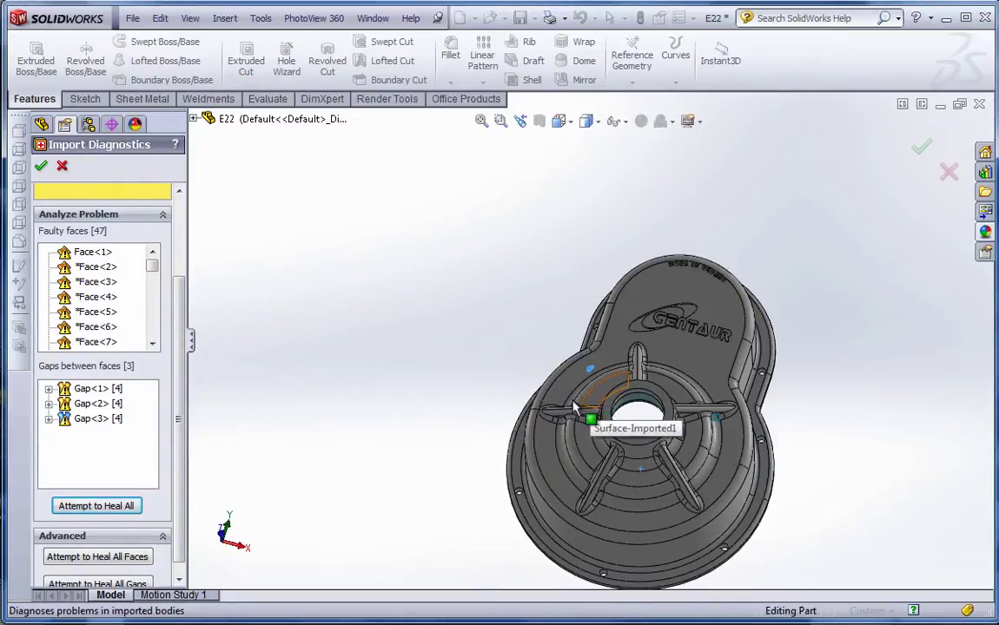
{"action": "scroll", "coordinate": [180, 482], "scroll_direction": "down", "scroll_amount": 1}
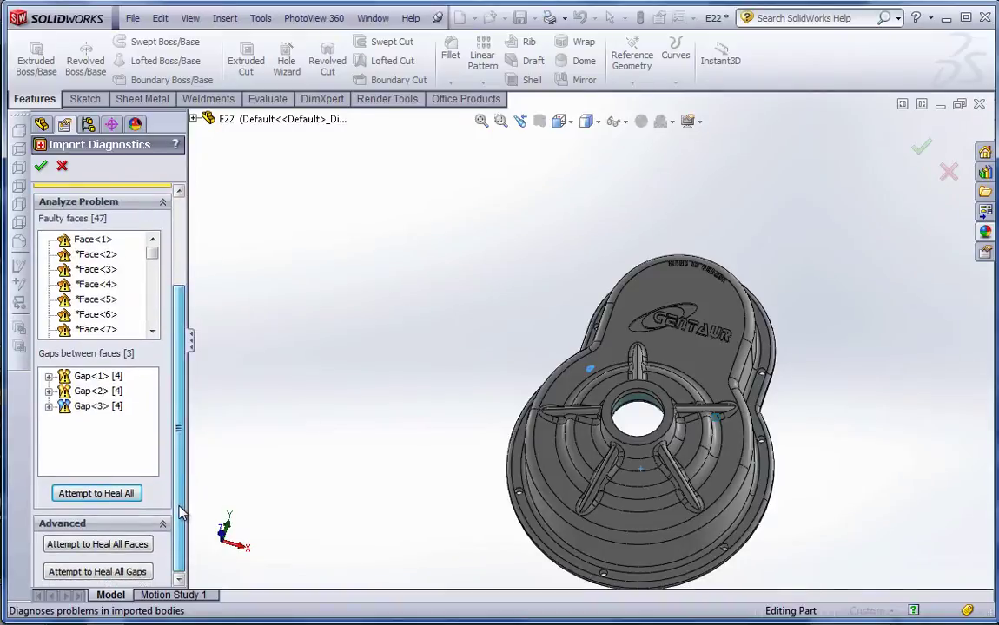
- Heal all, reducing faulty faces from 47 to 0 with 3 gaps still listed
{"action": "left_click", "coordinate": [112, 495]}
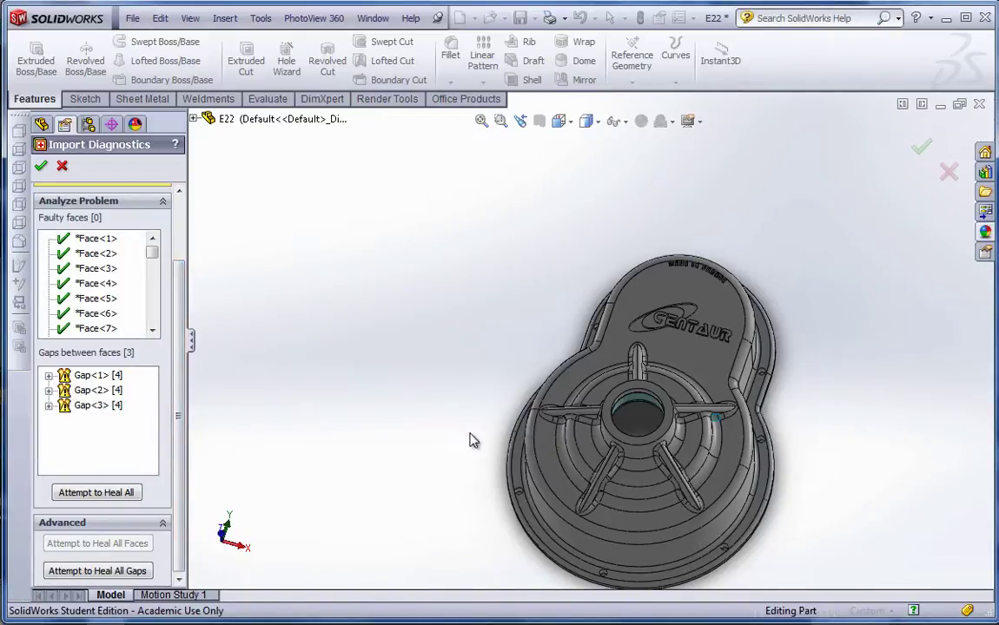
{"action": "middle_click_drag", "start_coordinate": [469, 440], "coordinate": [465, 408]}
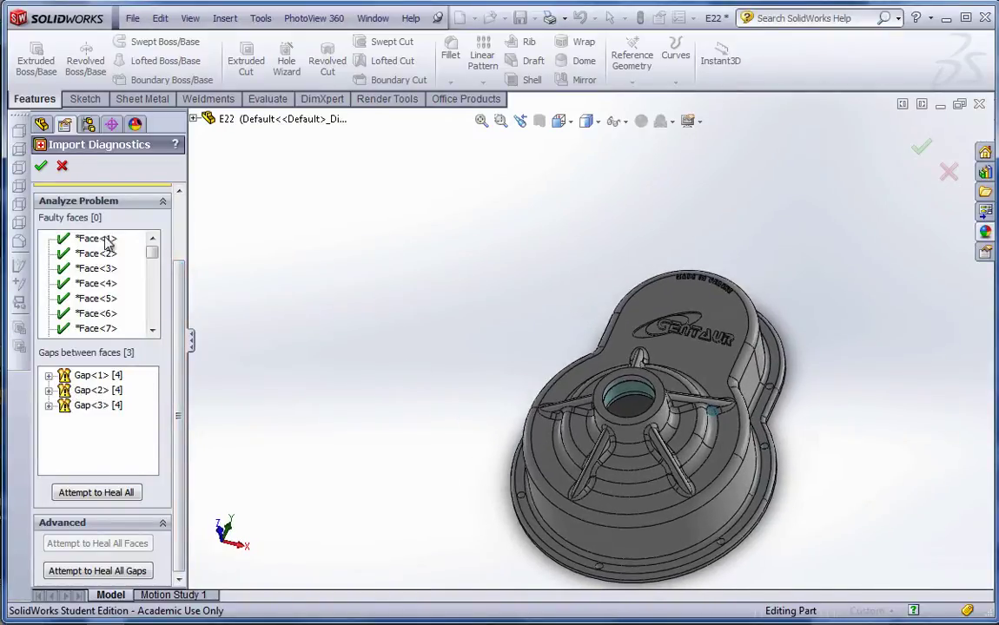
- Accept the diagnostics as Surface-Imported2 and set the display style to Shaded With Edges
{"action": "left_click", "coordinate": [41, 166]}
{"action": "middle_click_drag", "start_coordinate": [260, 260], "coordinate": [330, 274]}
{"action": "scroll", "coordinate": [628, 193], "scroll_direction": "down", "scroll_amount": 5}
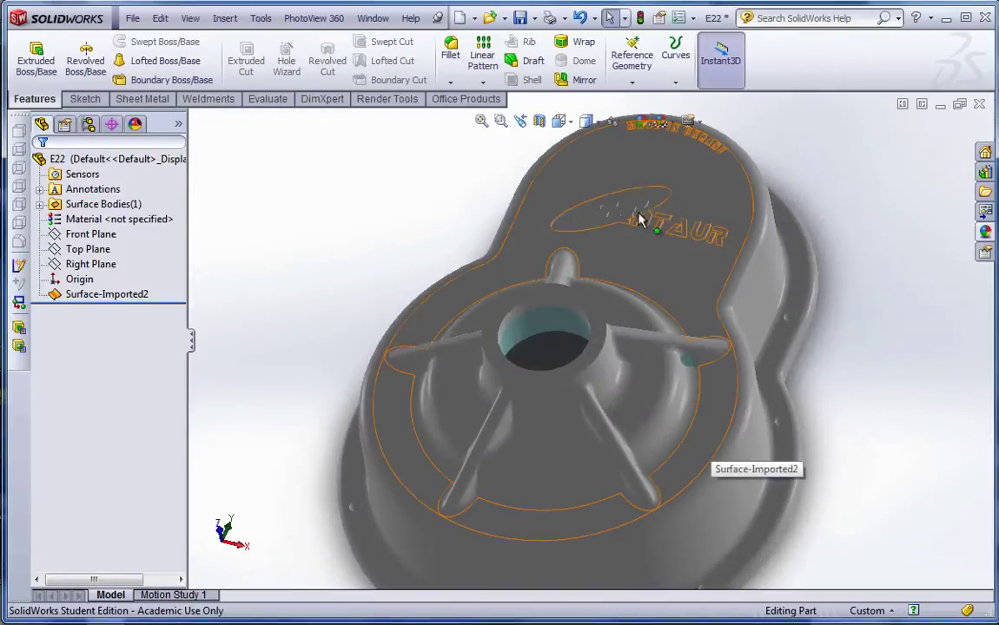
{"action": "left_click", "coordinate": [588, 121]}
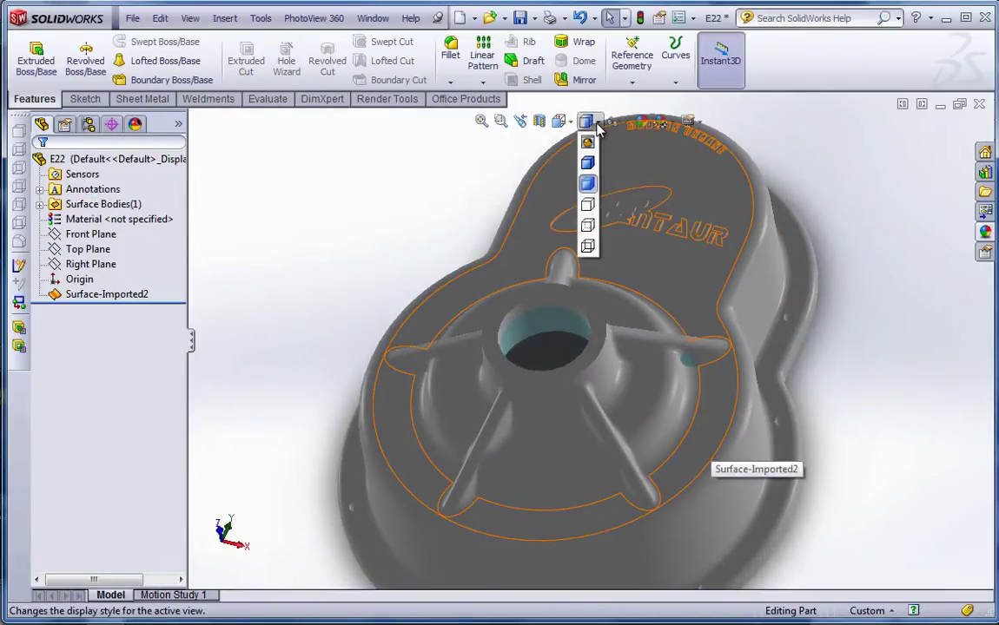
{"action": "left_click", "coordinate": [588, 165]}
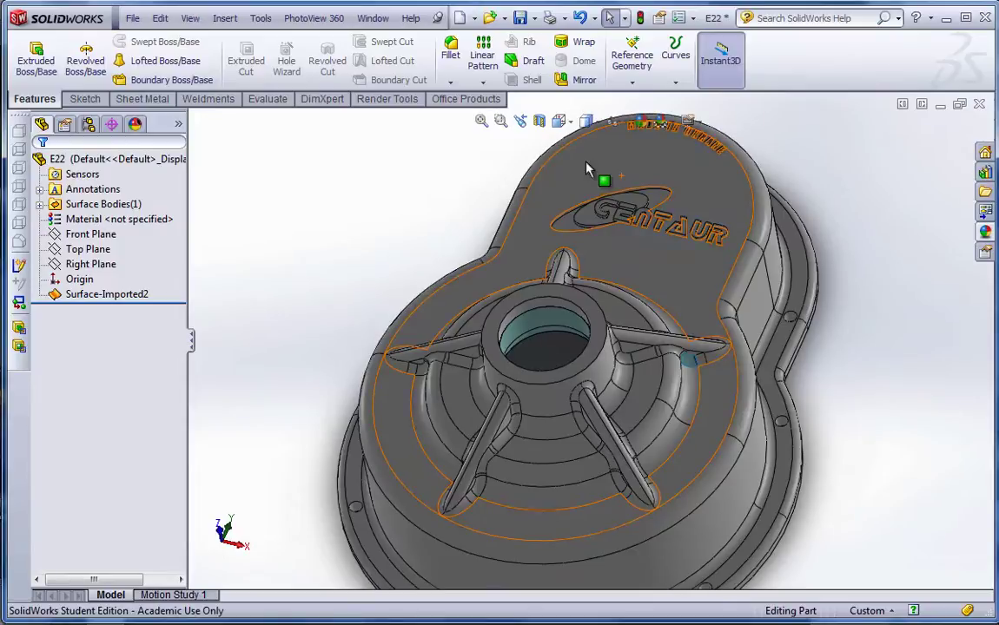
{"action": "middle_click_drag", "start_coordinate": [423, 382], "coordinate": [696, 408]}
{"action": "scroll", "coordinate": [708, 306], "scroll_direction": "down", "scroll_amount": 6}
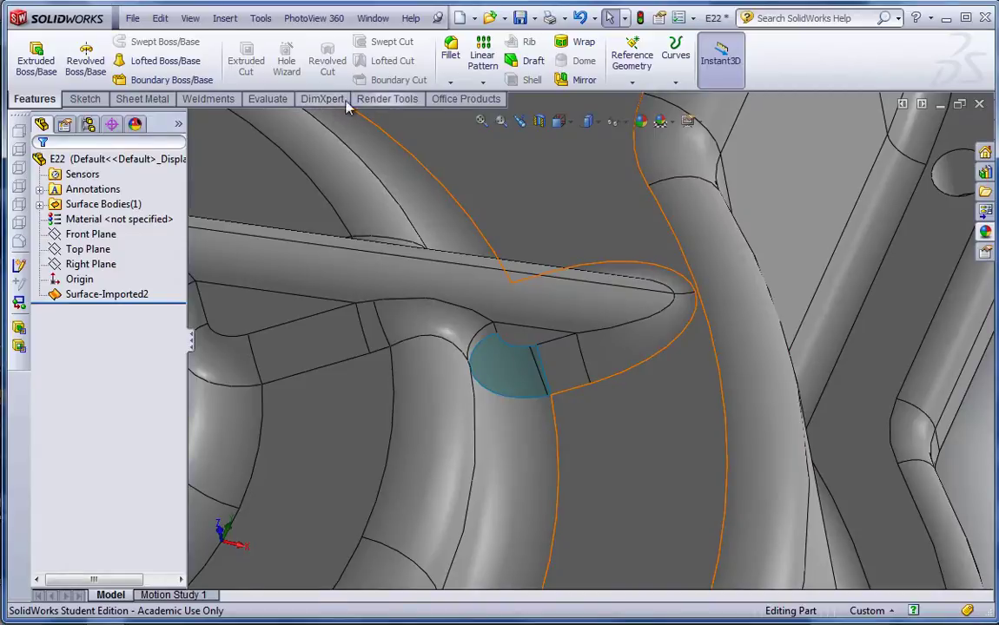
- Add the Surfaces tab to the CommandManager and switch to it
{"action": "right_click", "coordinate": [320, 103]}
{"action": "left_click", "coordinate": [332, 144]}
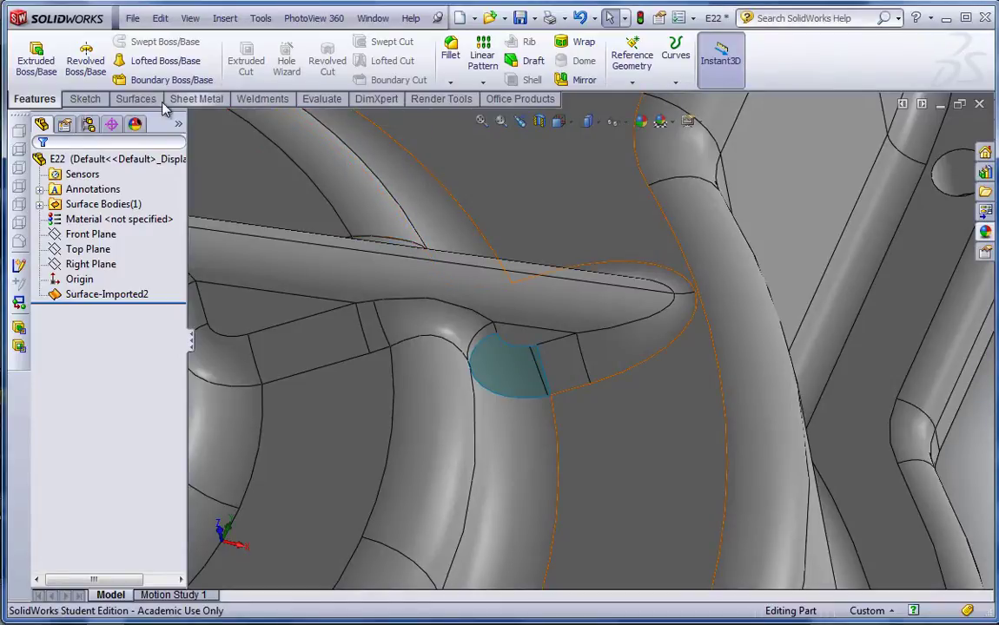
{"action": "left_click", "coordinate": [135, 100]}
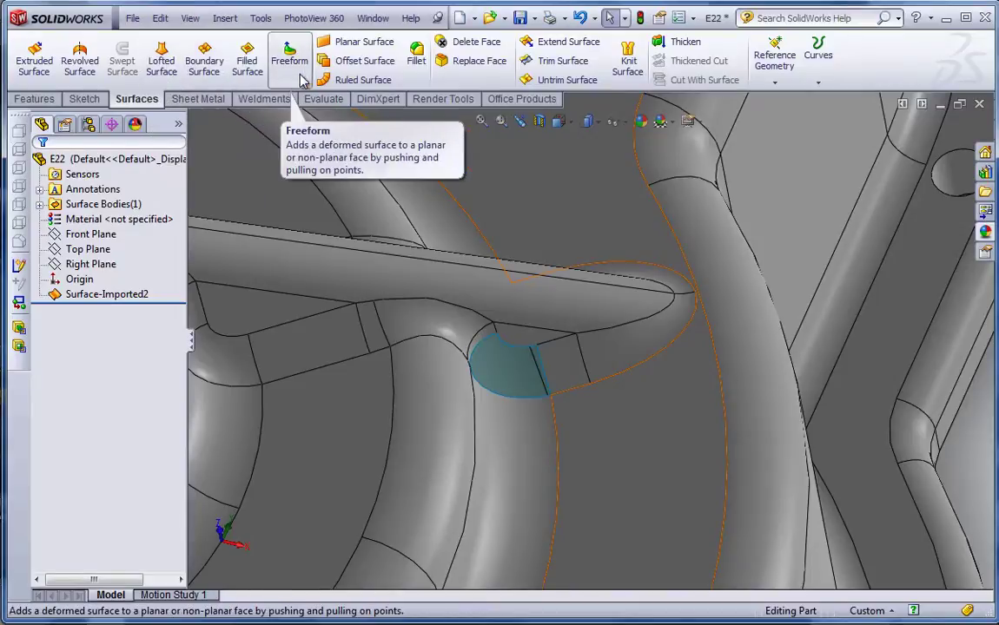
- Start a lofted surface using the gap's top and bottom edges as profiles and side edges as guide curves
{"action": "left_click", "coordinate": [164, 71]}
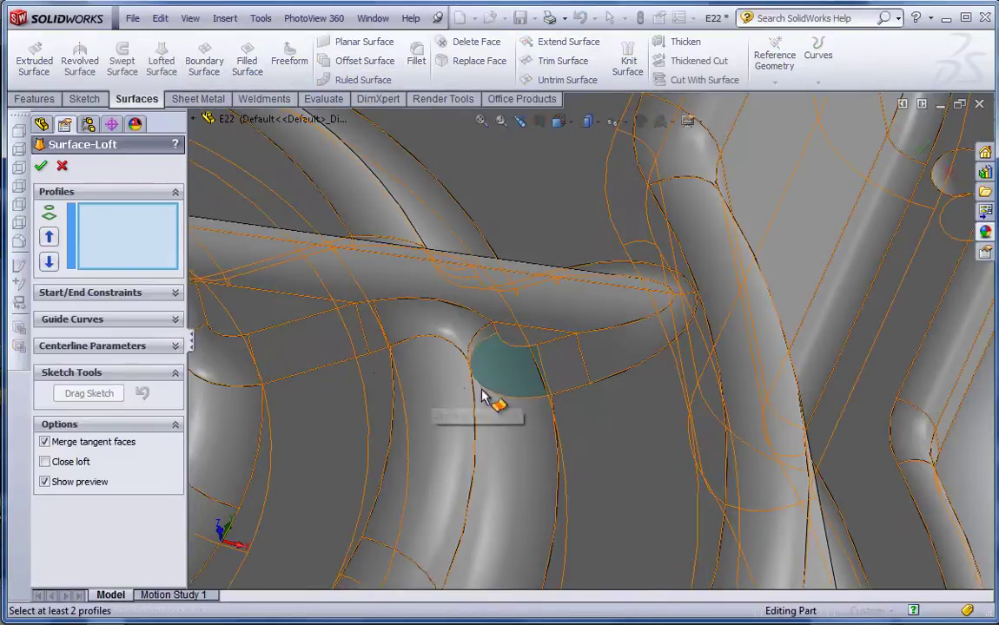
{"action": "scroll", "coordinate": [527, 369], "scroll_direction": "down", "scroll_amount": 2}
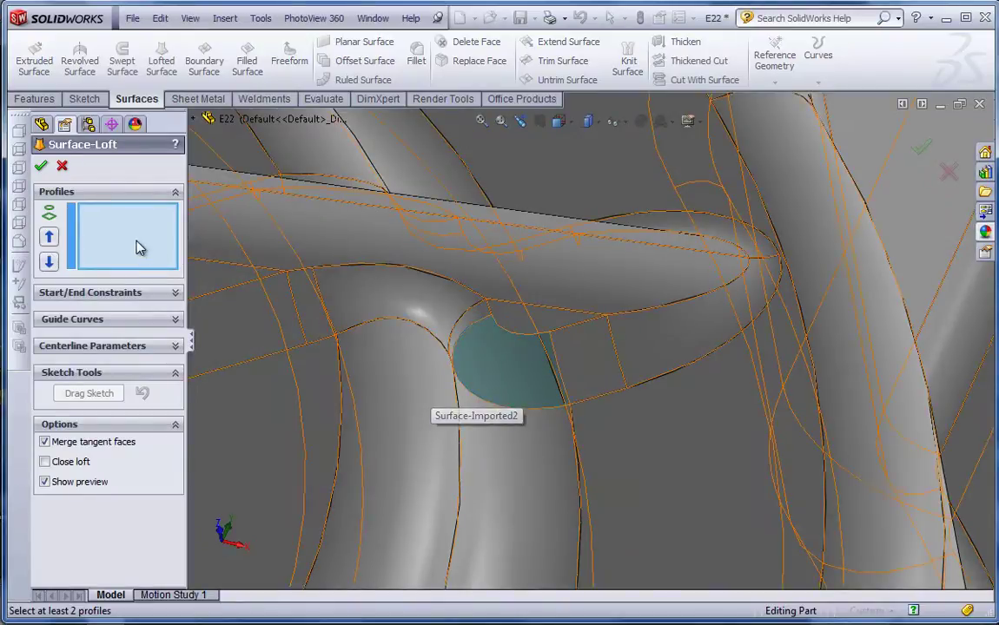
{"action": "left_click", "coordinate": [533, 338]}
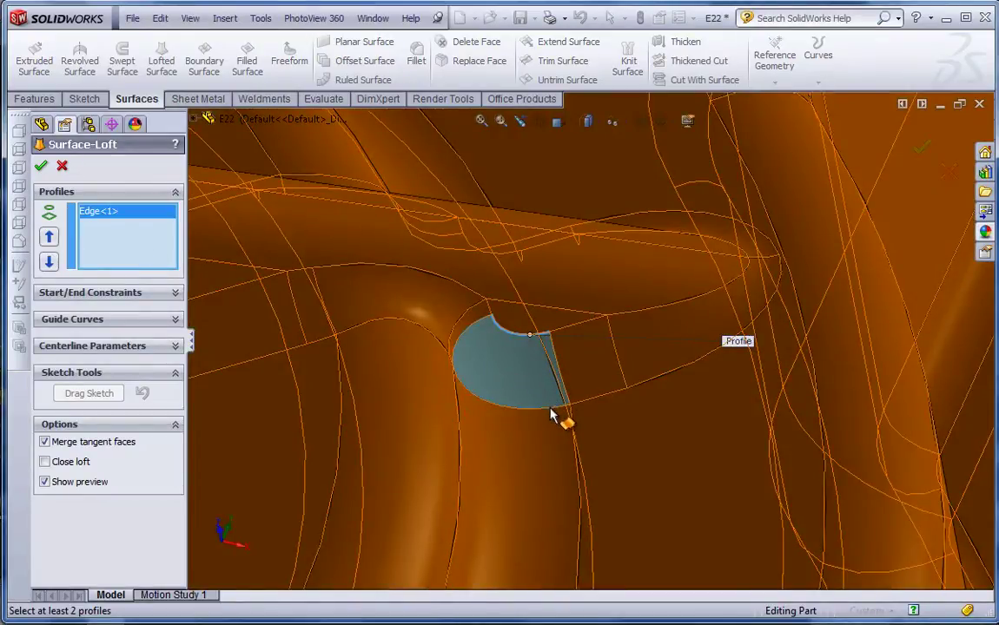
{"action": "left_click", "coordinate": [553, 419]}
{"action": "mouse_move", "coordinate": [564, 417]}
{"action": "middle_mouse_down"}
{"action": "mouse_move", "coordinate": [538, 357]}
{"action": "mouse_move", "coordinate": [545, 370]}
{"action": "mouse_move", "coordinate": [549, 349]}
{"action": "middle_mouse_up"}
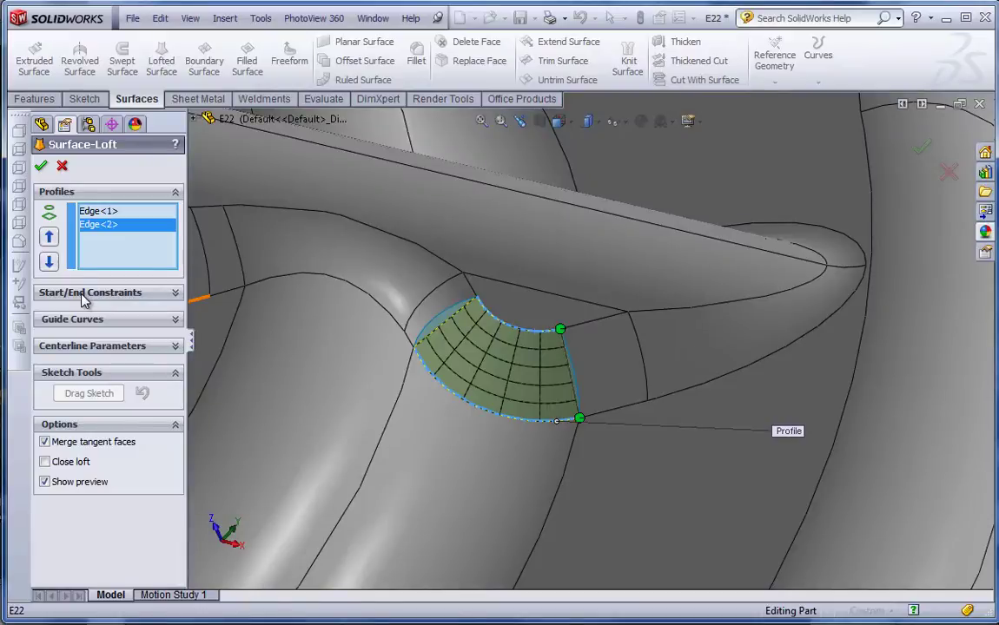
{"action": "left_click", "coordinate": [84, 324]}
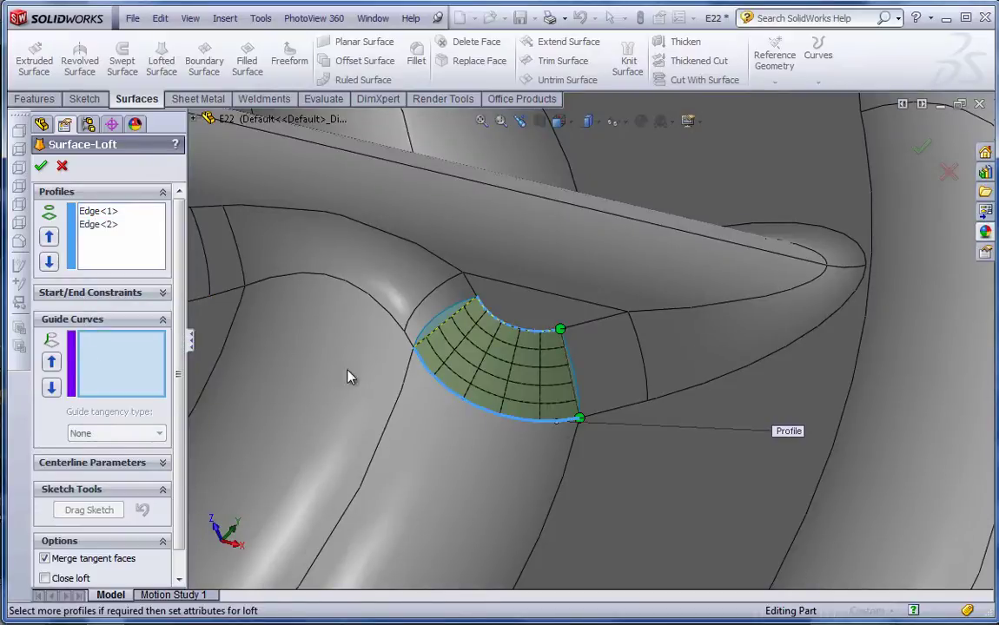
{"action": "left_click", "coordinate": [461, 310]}
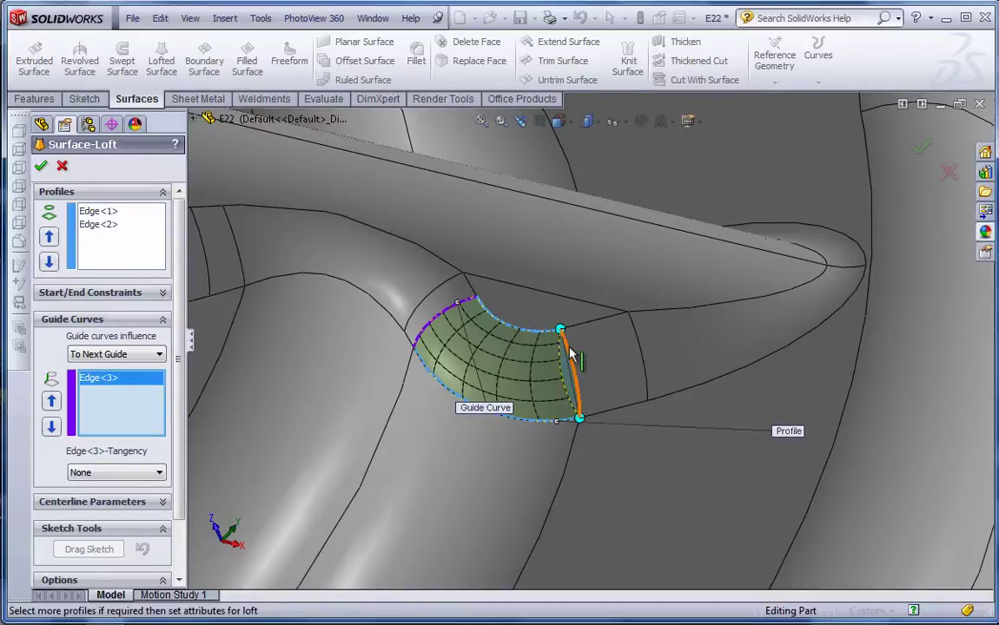
{"action": "left_click", "coordinate": [570, 351]}
{"action": "middle_click_drag", "start_coordinate": [571, 352], "coordinate": [586, 389]}
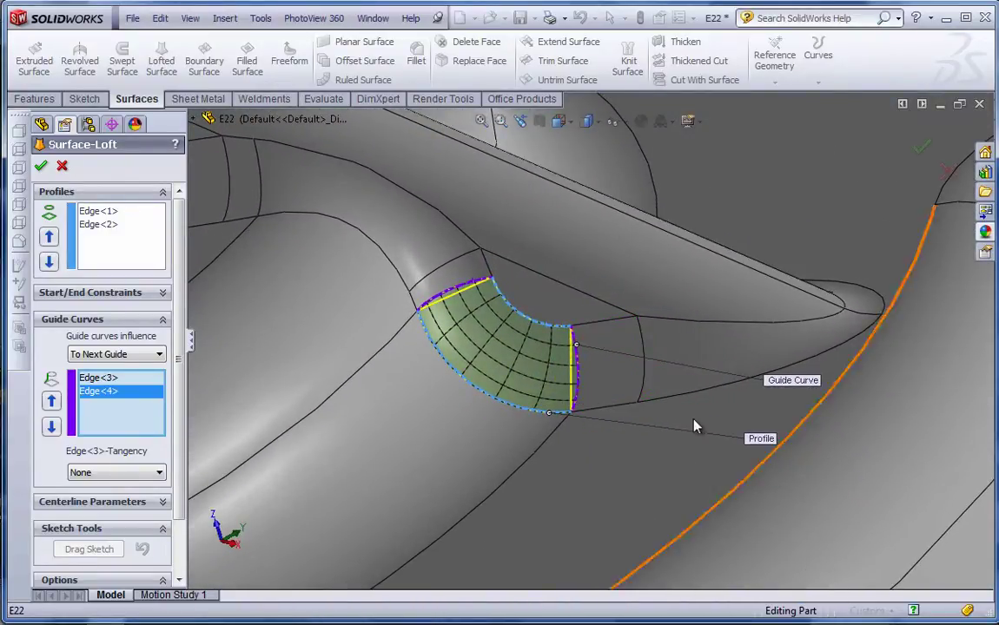
{"action": "middle_click_drag", "start_coordinate": [517, 352], "coordinate": [549, 398]}
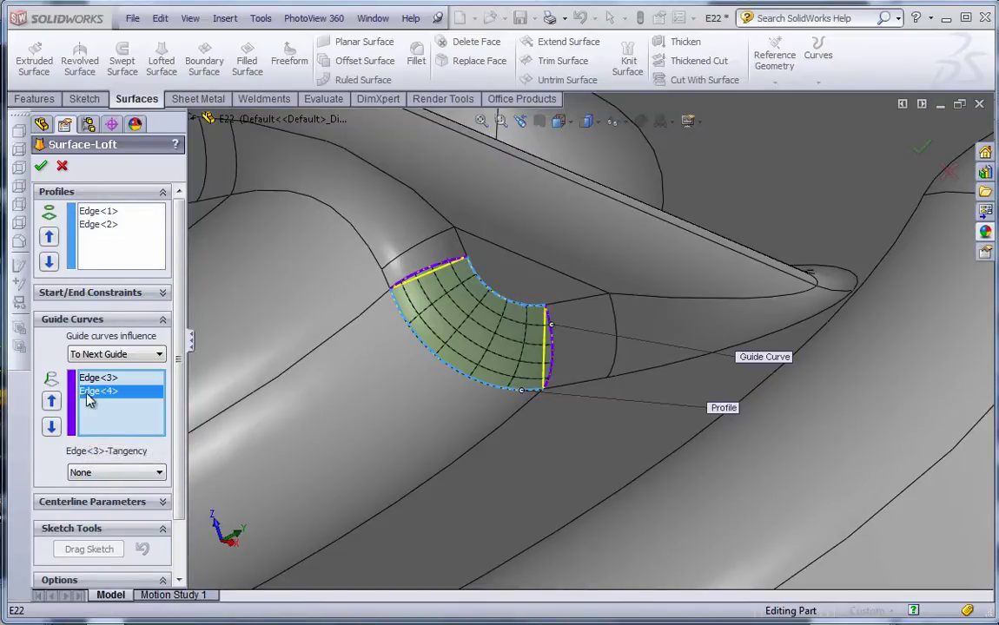
- Set both guide curves to Tangency To Face and confirm Surface-Loft1
{"action": "left_click", "coordinate": [143, 474]}
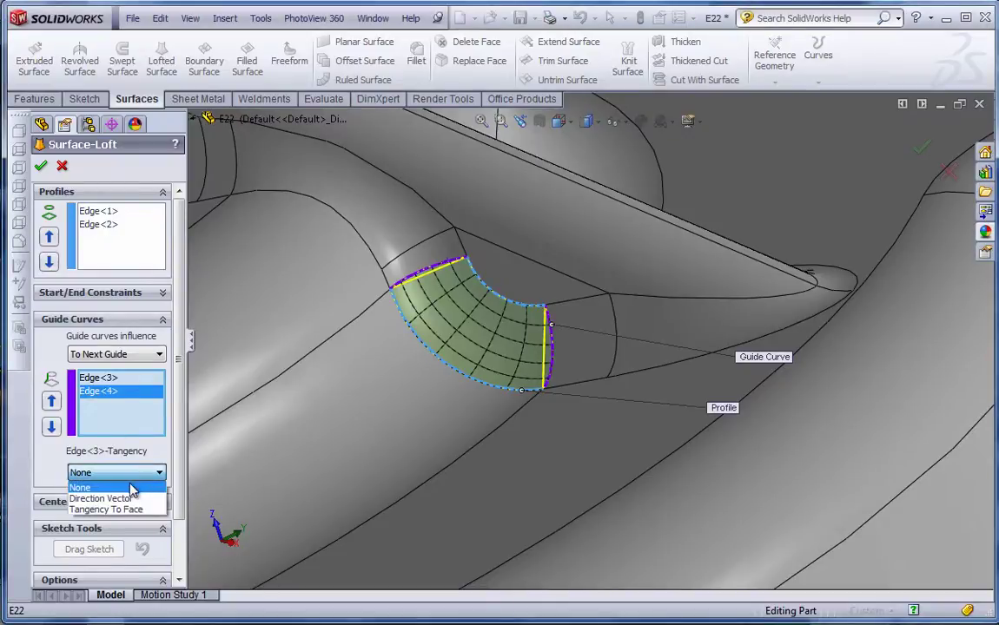
{"action": "left_click", "coordinate": [130, 509]}
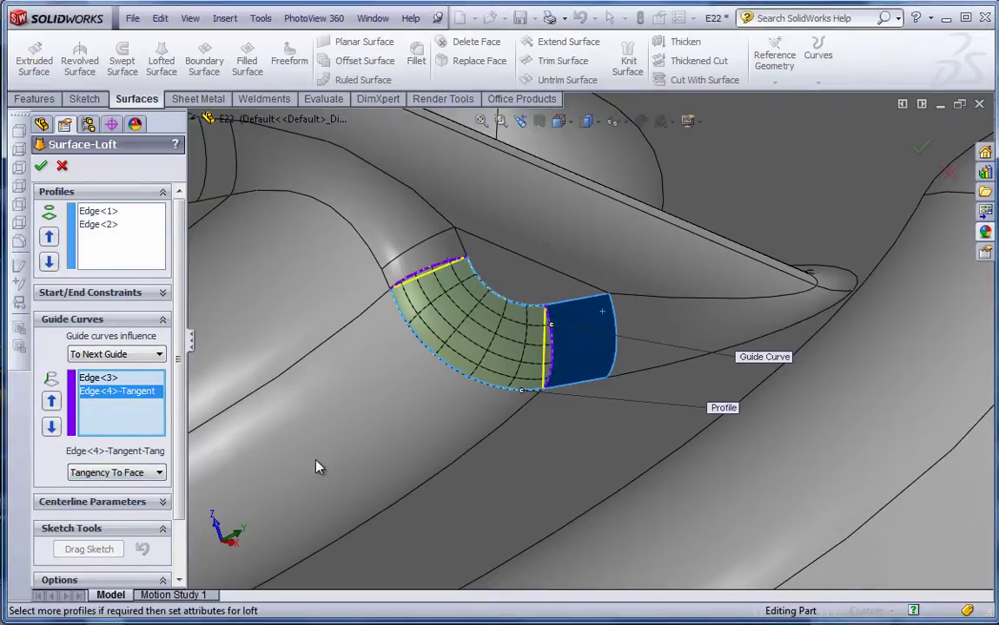
{"action": "left_click", "coordinate": [98, 379]}
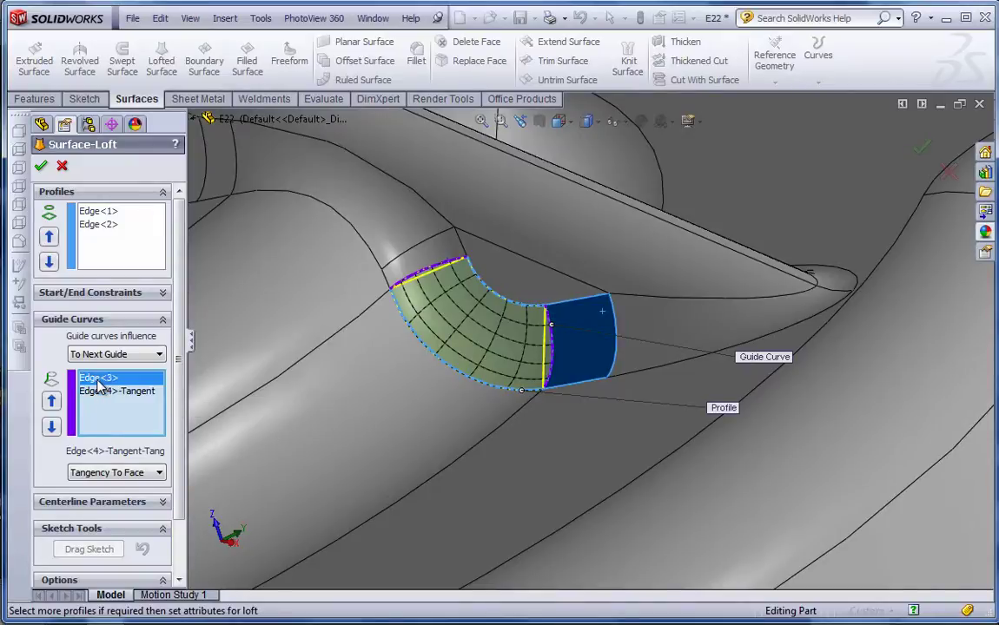
{"action": "left_click", "coordinate": [159, 472]}
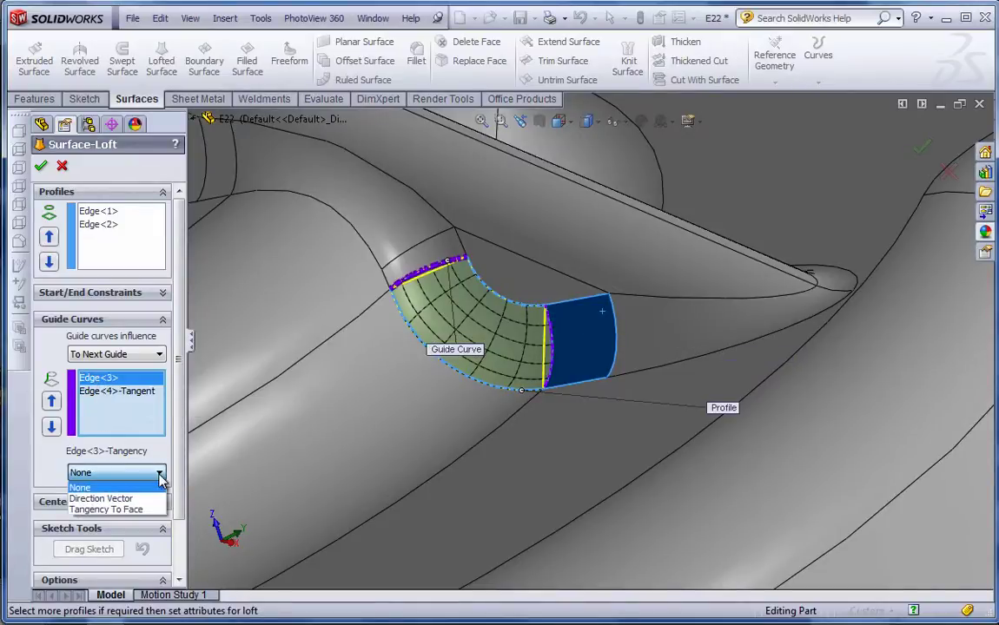
{"action": "left_click", "coordinate": [118, 510]}
{"action": "middle_click_drag", "start_coordinate": [493, 362], "coordinate": [473, 296]}
{"action": "scroll", "coordinate": [473, 295], "scroll_direction": "down", "scroll_amount": 6}
{"action": "scroll", "coordinate": [452, 330], "scroll_direction": "up", "scroll_amount": 5}
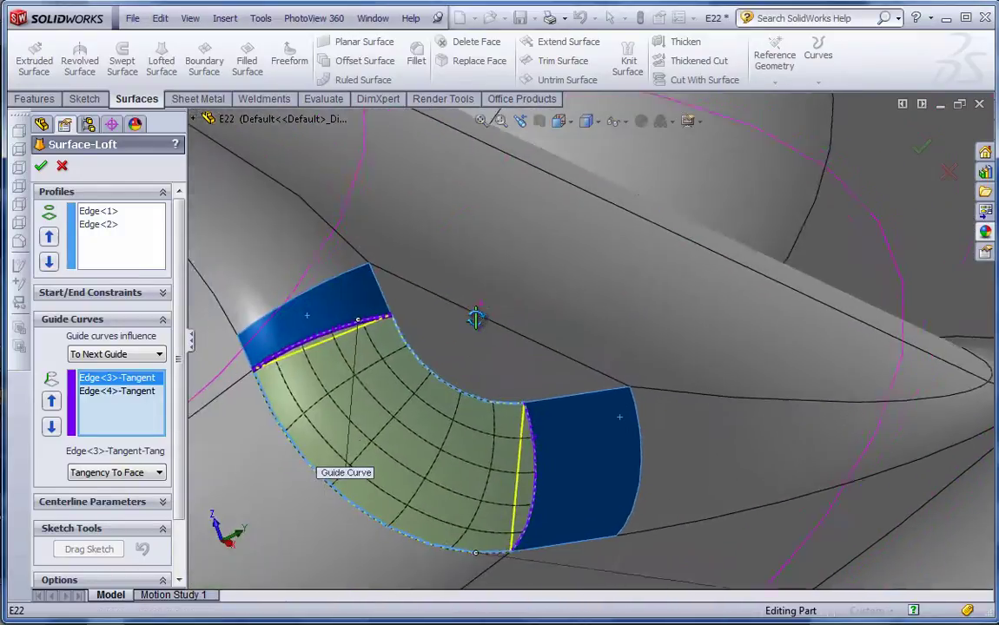
{"action": "left_click", "coordinate": [94, 223]}
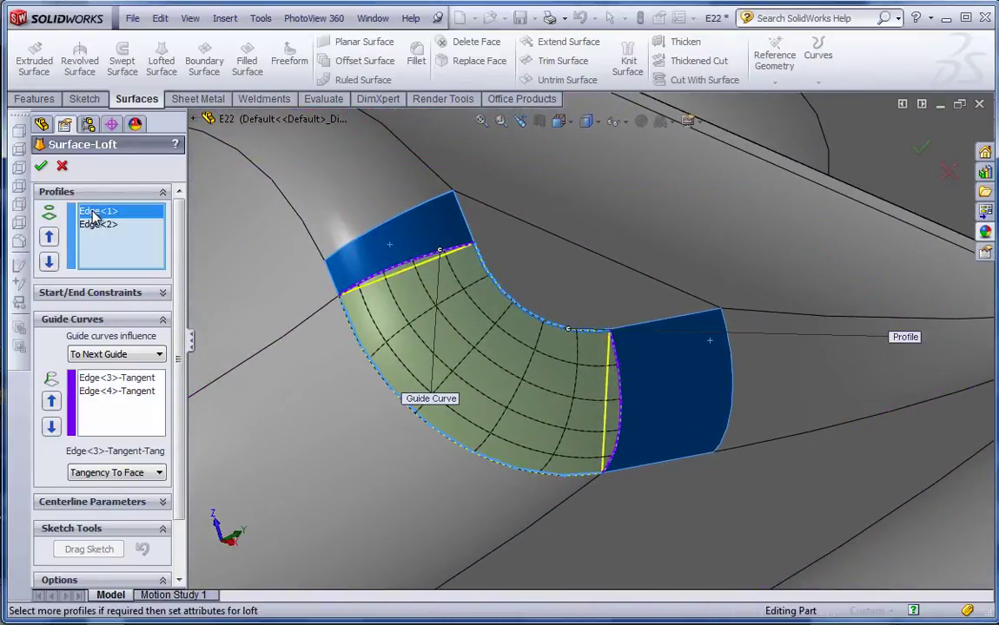
{"action": "left_click", "coordinate": [40, 168]}
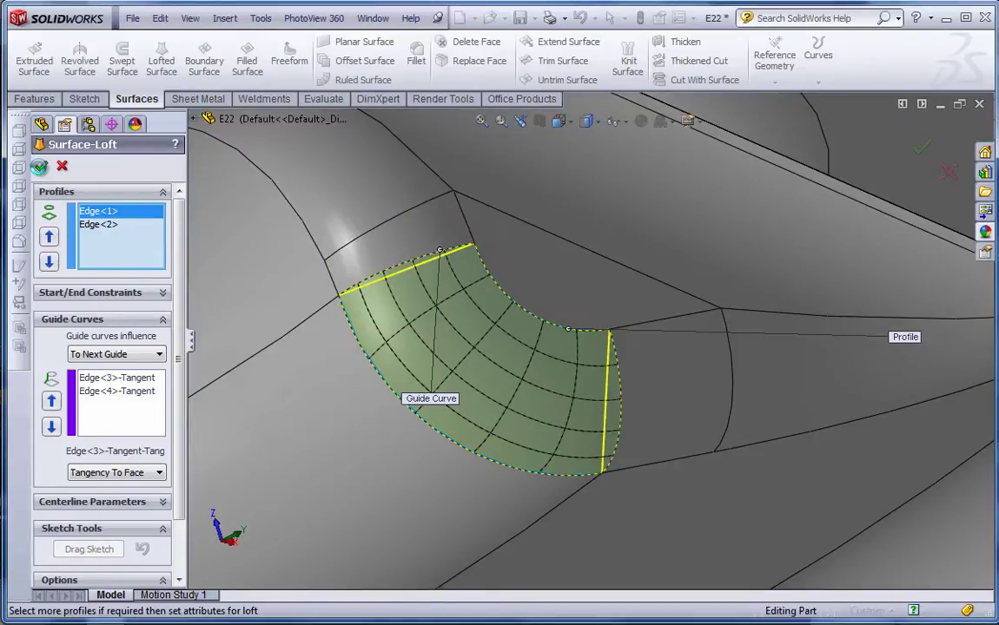
{"action": "middle_click_drag", "start_coordinate": [445, 435], "coordinate": [685, 471]}
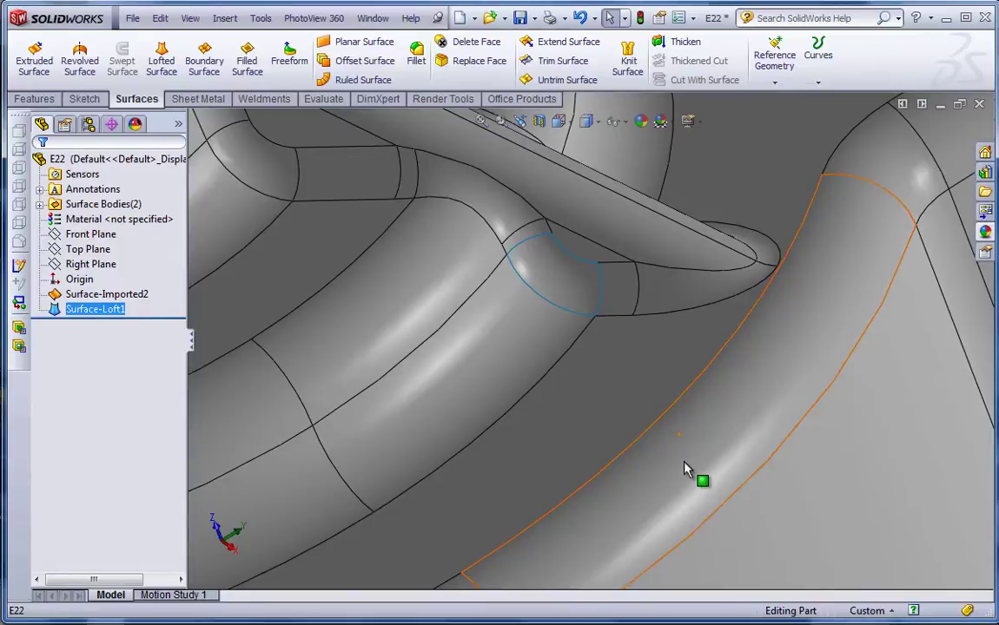
{"action": "scroll", "coordinate": [685, 472], "scroll_direction": "up", "scroll_amount": 8}
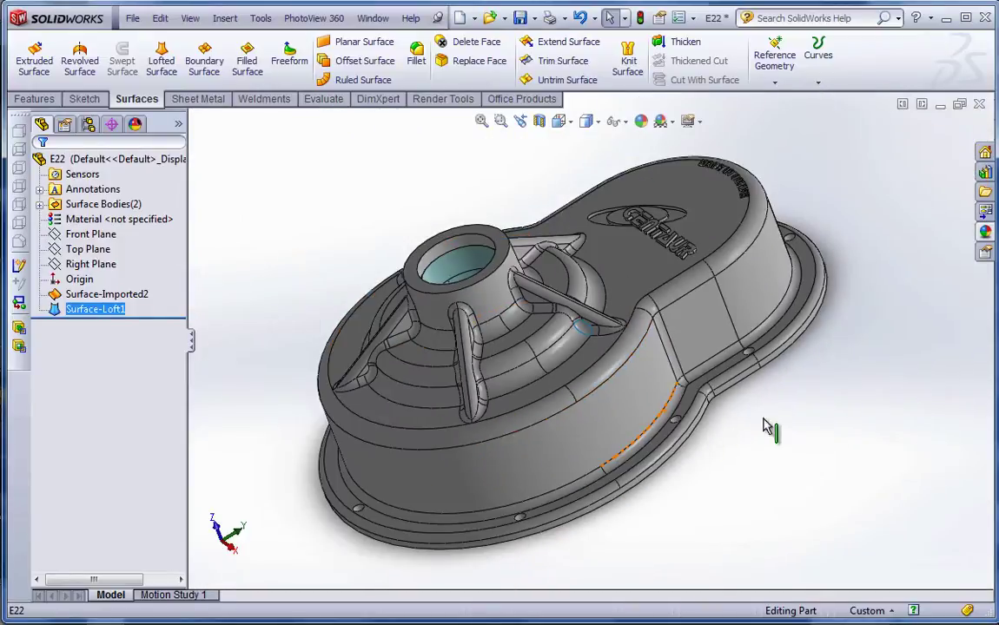
- Start a second lofted surface, clearing the preselected profile and picking the band's two end edges
{"action": "middle_click_drag", "start_coordinate": [693, 386], "coordinate": [858, 492]}
{"action": "scroll", "coordinate": [888, 486], "scroll_direction": "up", "scroll_amount": 2}
{"action": "scroll", "coordinate": [708, 356], "scroll_direction": "down", "scroll_amount": 5}
{"action": "scroll", "coordinate": [708, 356], "scroll_direction": "down", "scroll_amount": 2}
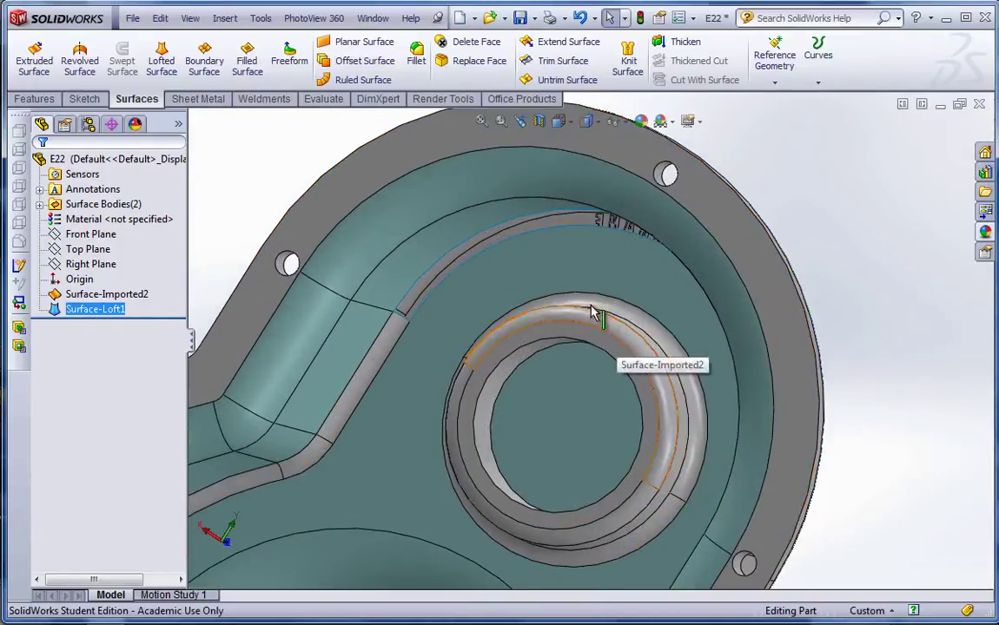
{"action": "middle_click_drag", "start_coordinate": [597, 296], "coordinate": [506, 279]}
{"action": "scroll", "coordinate": [388, 233], "scroll_direction": "down", "scroll_amount": 3}
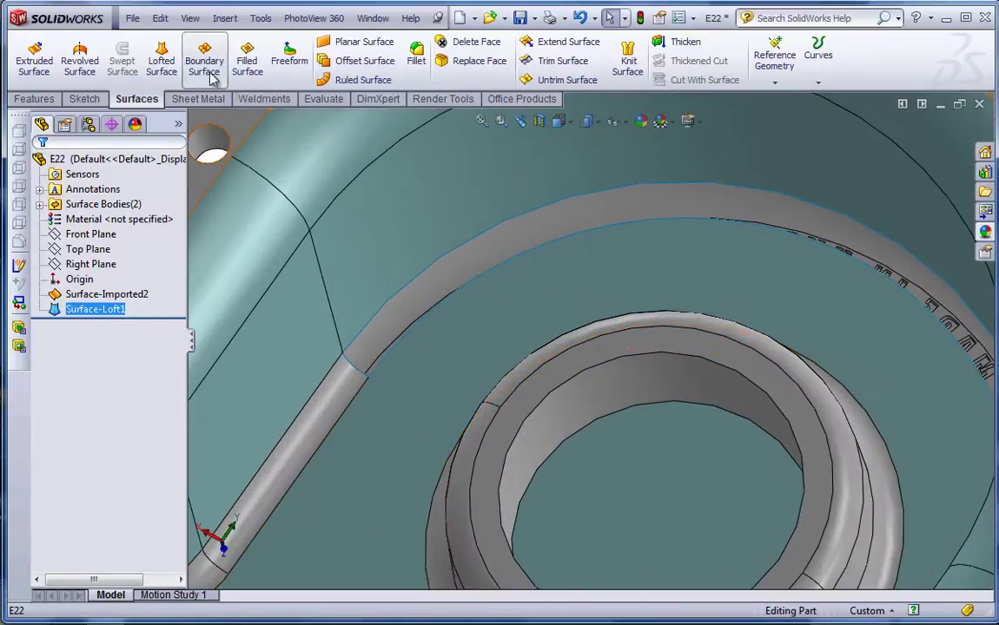
{"action": "left_click", "coordinate": [161, 59]}
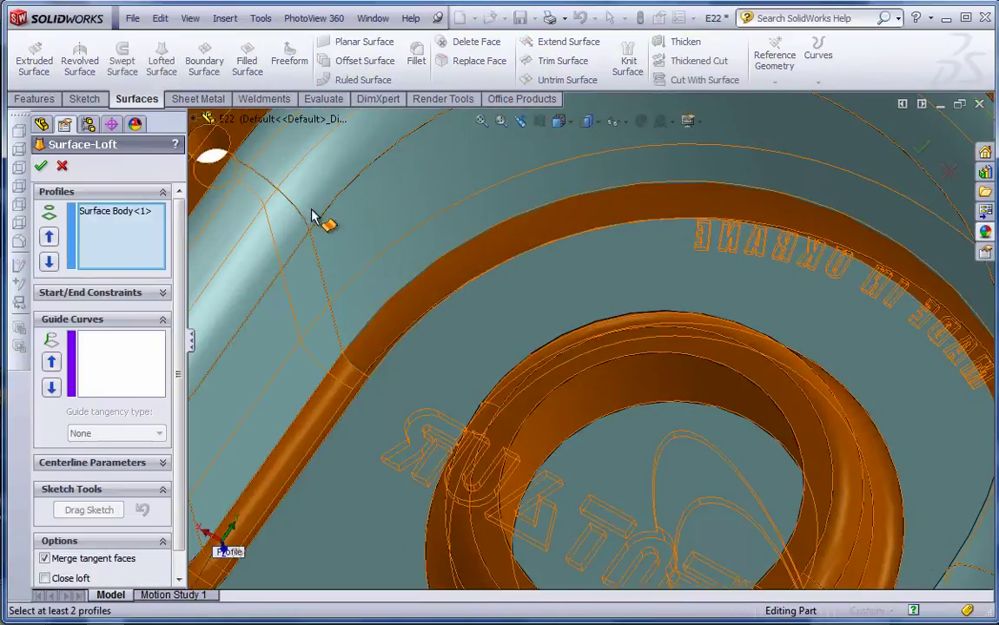
{"action": "right_click", "coordinate": [111, 217]}
{"action": "left_click", "coordinate": [143, 218]}
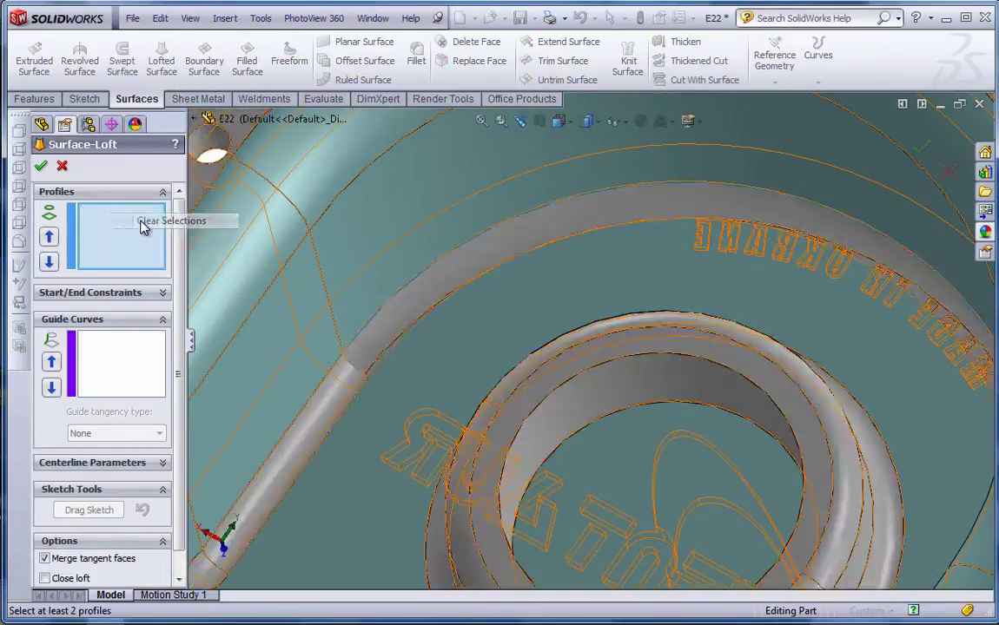
{"action": "left_click", "coordinate": [364, 377]}
{"action": "middle_click_drag", "start_coordinate": [388, 437], "coordinate": [581, 467]}
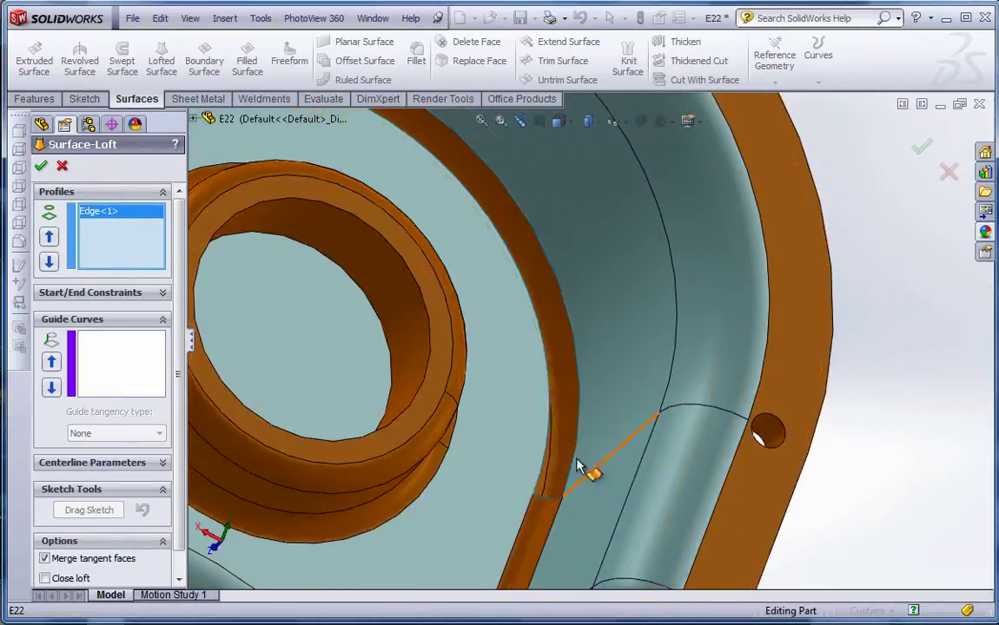
{"action": "left_click", "coordinate": [542, 503]}
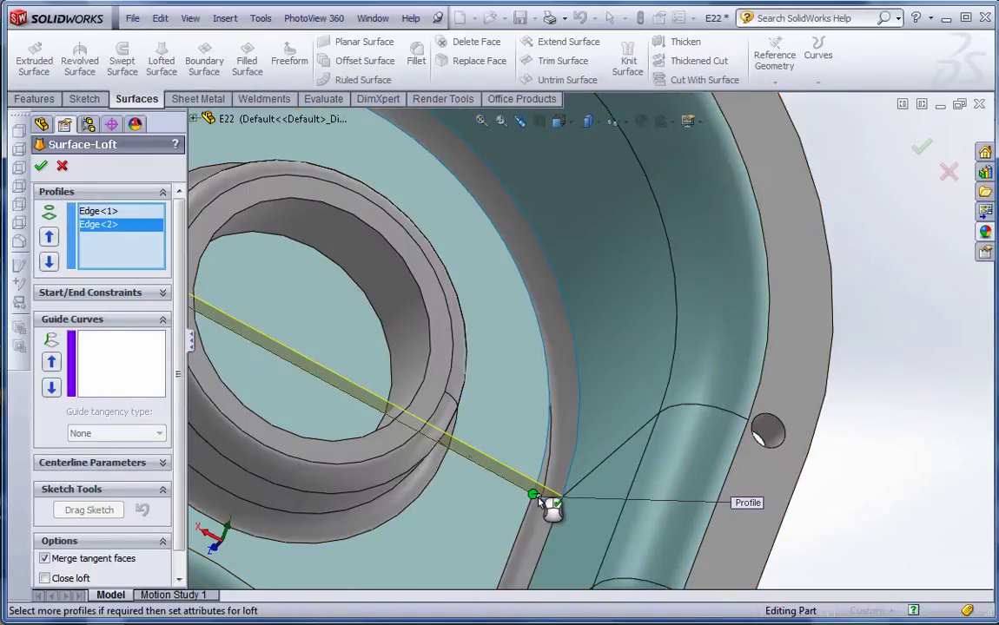
- Add the band's two long side edges as guide curves
{"action": "left_click", "coordinate": [97, 348]}
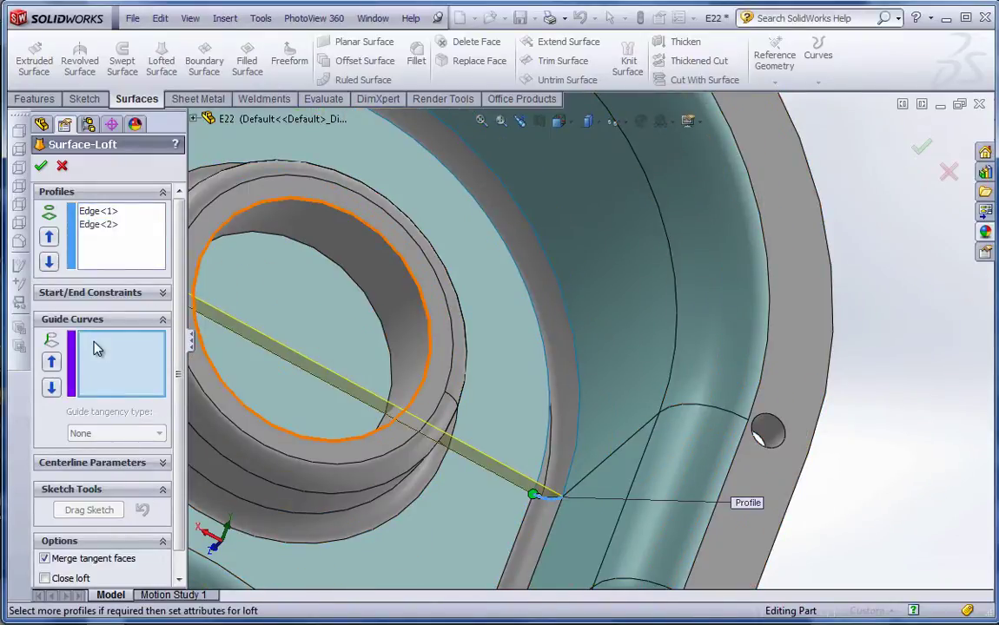
{"action": "left_click", "coordinate": [544, 455]}
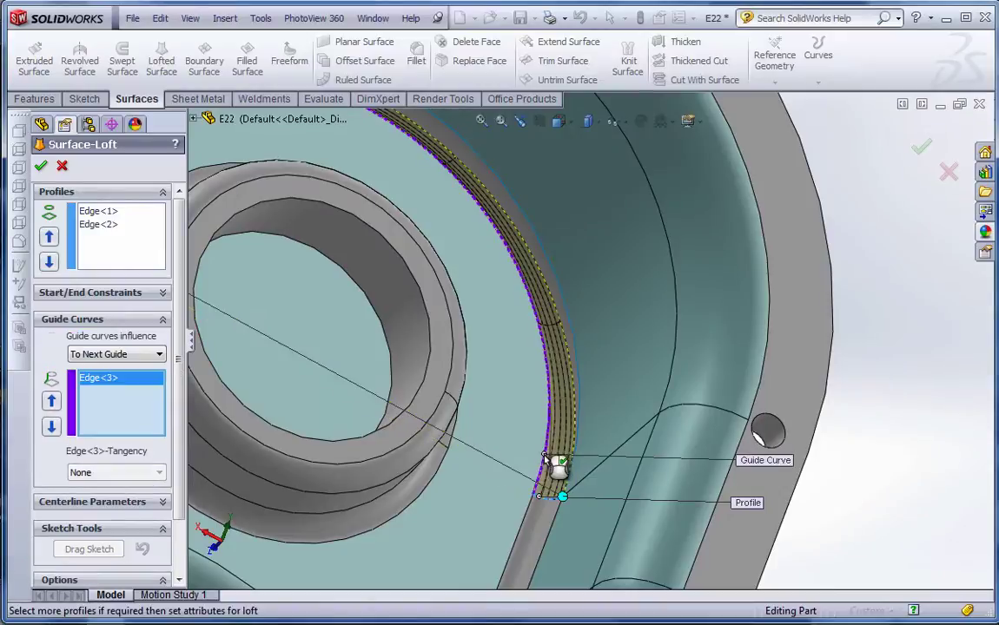
{"action": "left_click", "coordinate": [583, 417]}
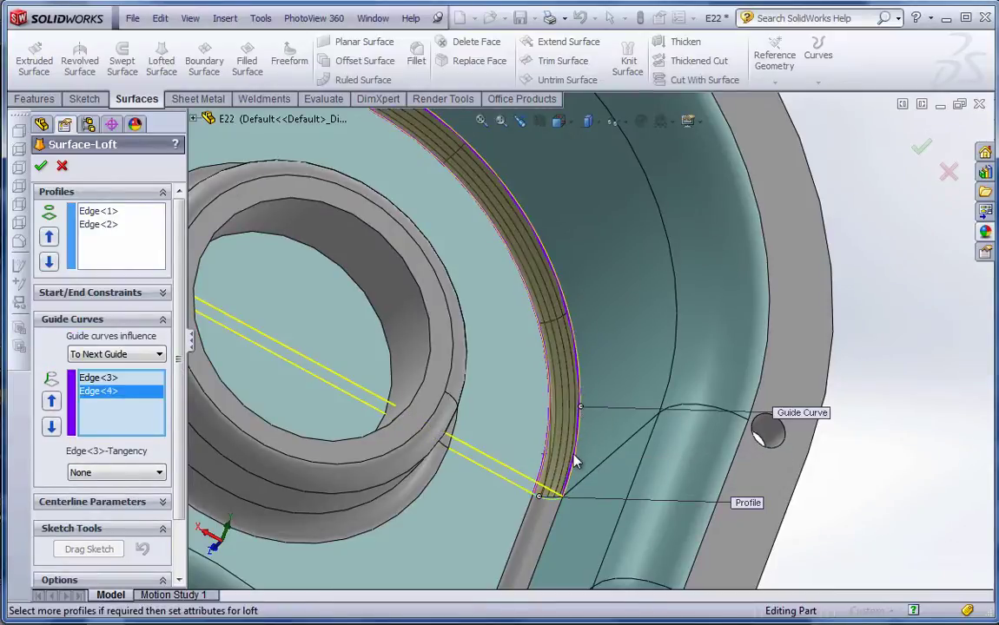
{"action": "middle_click_drag", "start_coordinate": [575, 458], "coordinate": [352, 206]}
{"action": "scroll", "coordinate": [398, 252], "scroll_direction": "down", "scroll_amount": 3}
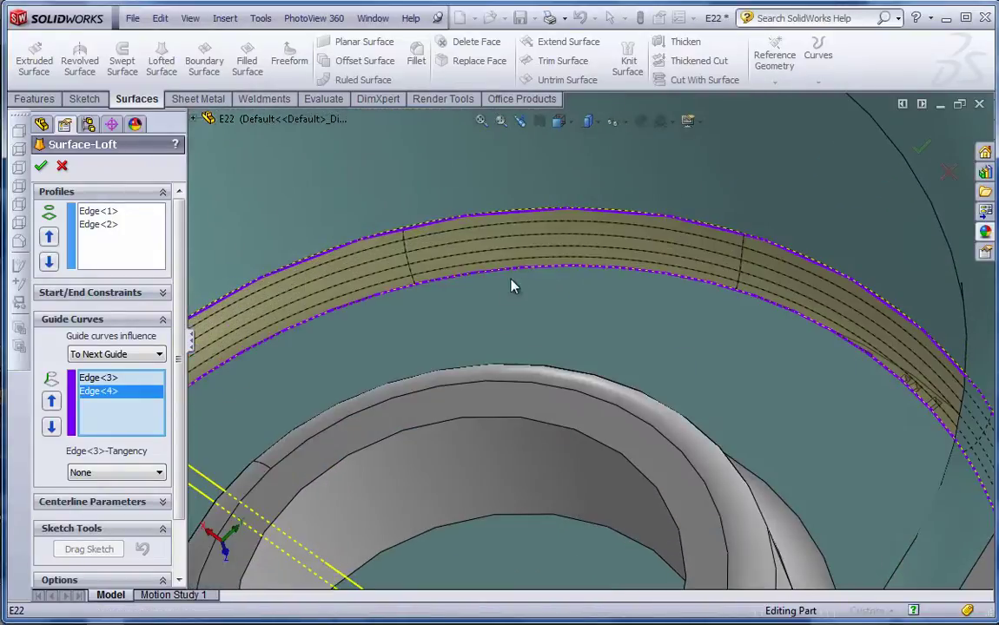
{"action": "scroll", "coordinate": [573, 350], "scroll_direction": "up", "scroll_amount": 3}
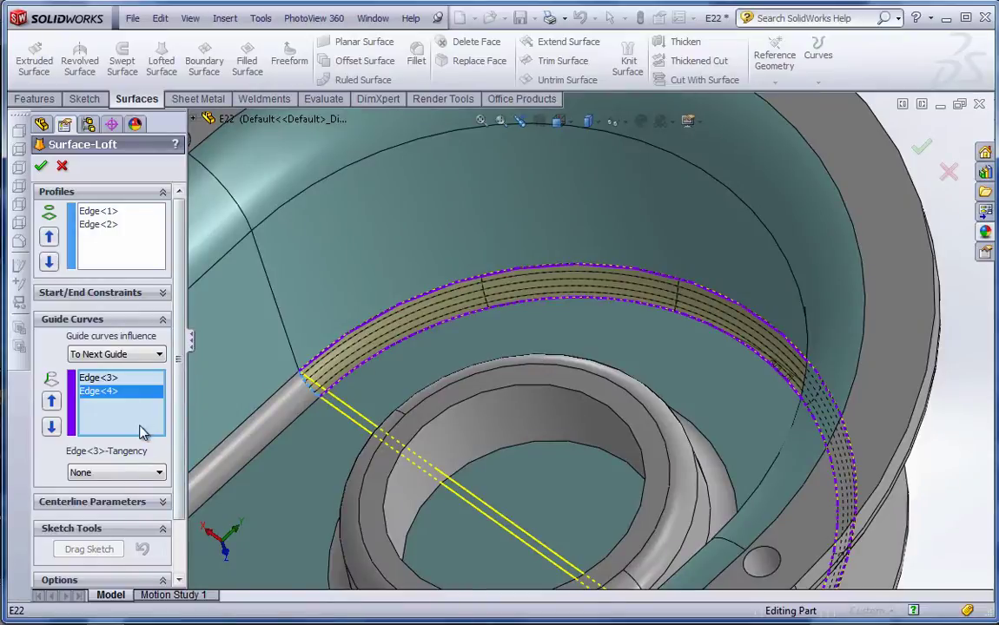
- Set both guide curves to Tangency To Face and confirm Surface-Loft2
{"action": "left_click", "coordinate": [115, 472]}
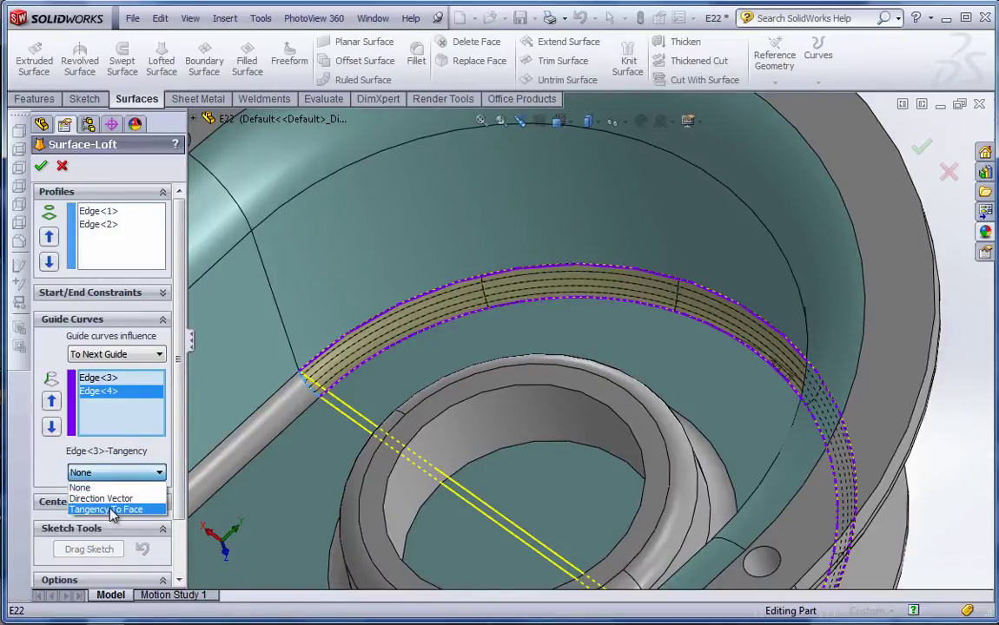
{"action": "left_click", "coordinate": [102, 507]}
{"action": "left_click", "coordinate": [116, 379]}
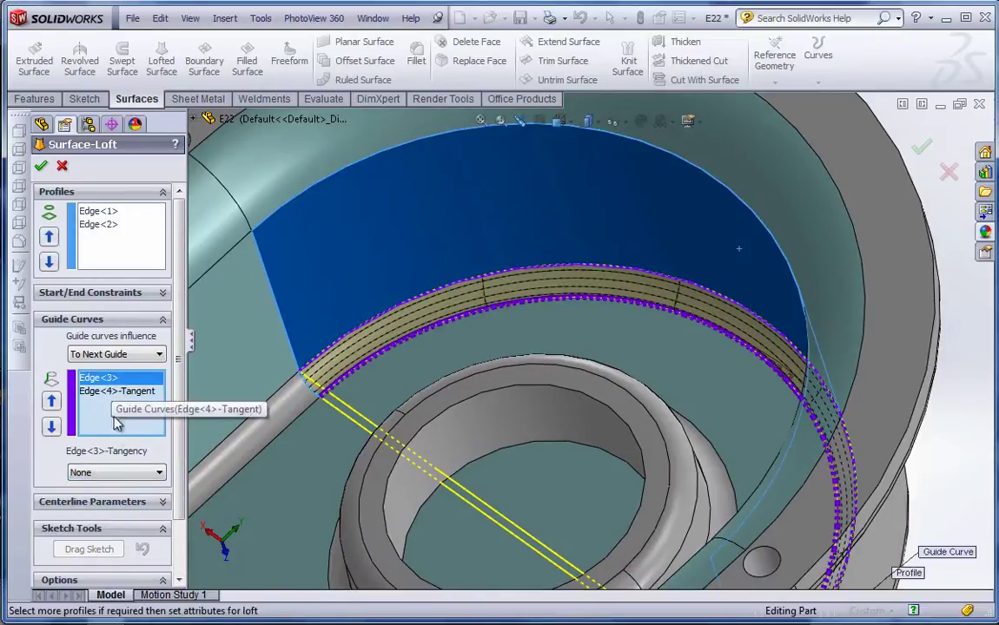
{"action": "left_click", "coordinate": [116, 471]}
{"action": "left_click", "coordinate": [104, 509]}
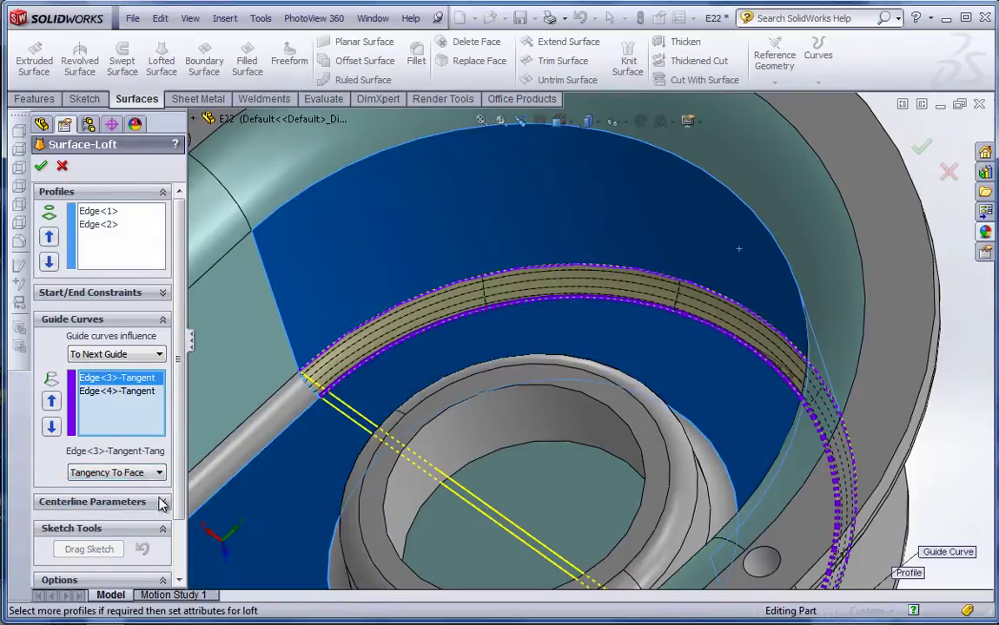
{"action": "middle_click_drag", "start_coordinate": [395, 367], "coordinate": [476, 396]}
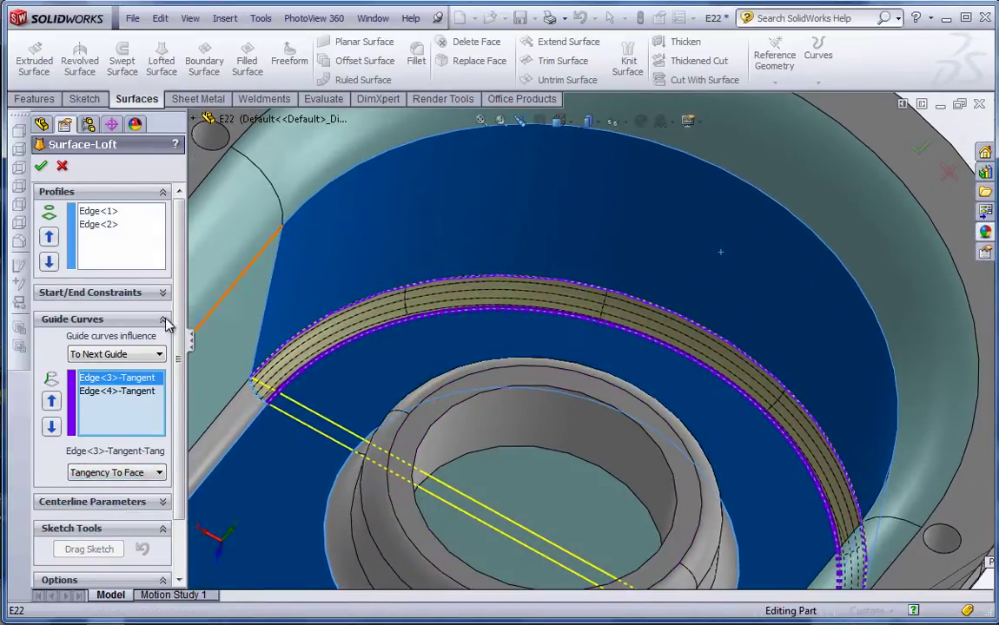
{"action": "left_click", "coordinate": [41, 170]}
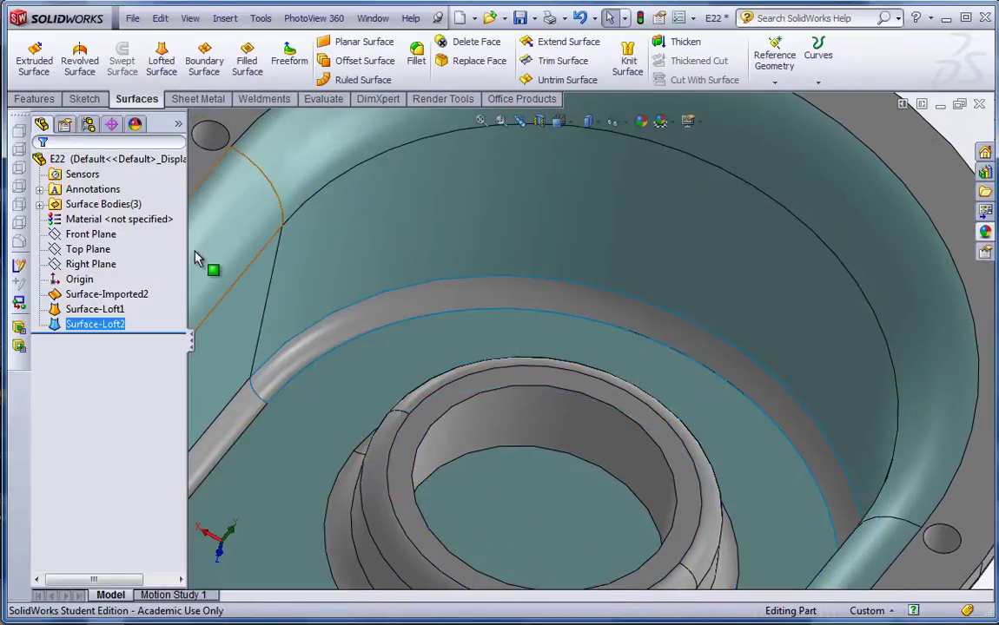
- Start a third lofted surface, clearing preselected profiles and picking the fillet corner's two arc edges
{"action": "middle_click_drag", "start_coordinate": [495, 460], "coordinate": [345, 593]}
{"action": "scroll", "coordinate": [668, 538], "scroll_direction": "up", "scroll_amount": 3}
{"action": "scroll", "coordinate": [383, 539], "scroll_direction": "down", "scroll_amount": 6}
{"action": "scroll", "coordinate": [418, 413], "scroll_direction": "down", "scroll_amount": 2}
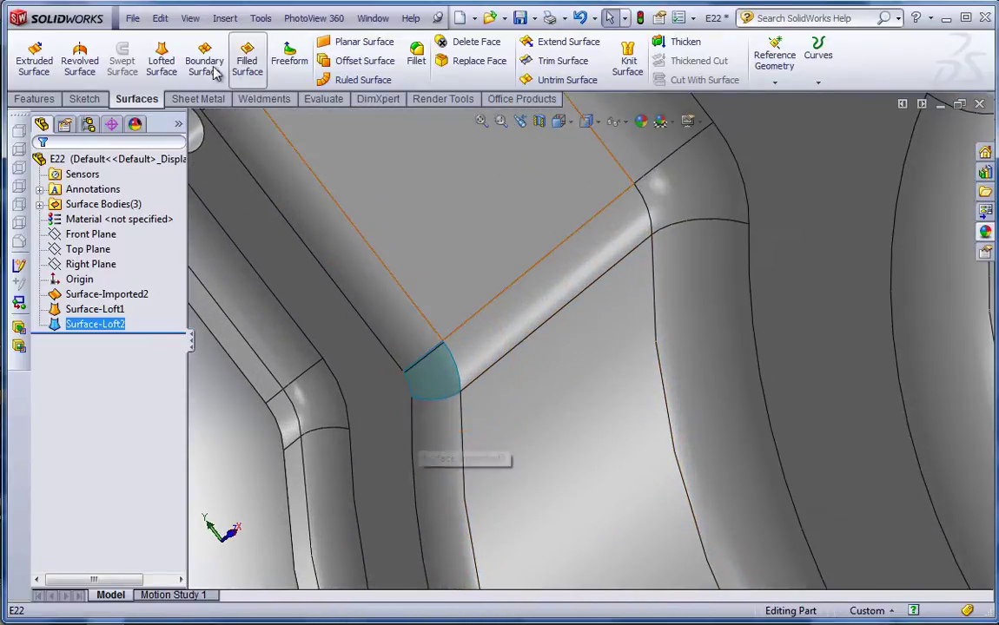
{"action": "left_click", "coordinate": [161, 59]}
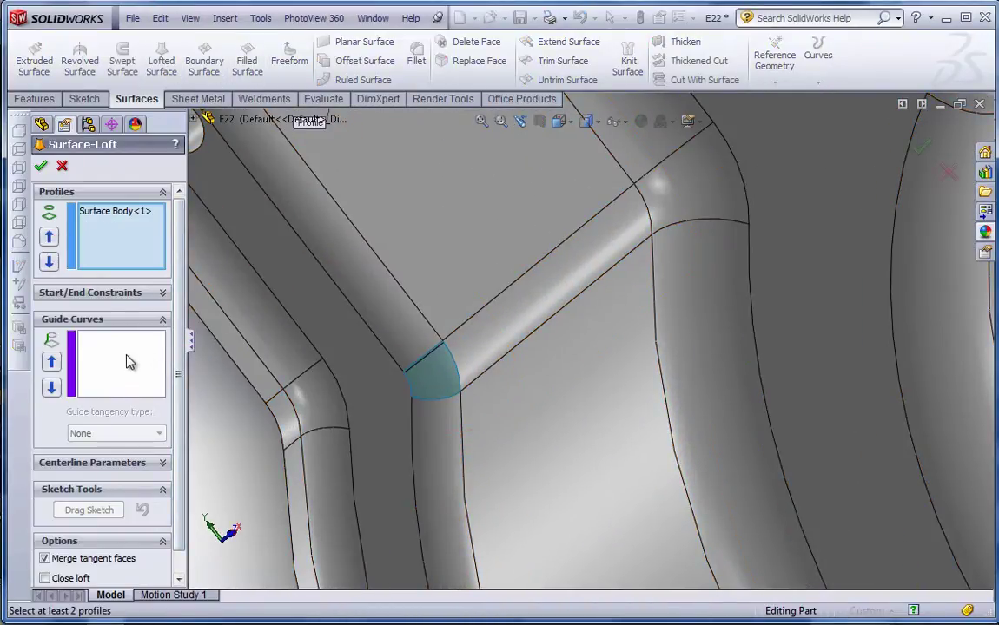
{"action": "middle_click_drag", "start_coordinate": [434, 369], "coordinate": [433, 331]}
{"action": "scroll", "coordinate": [434, 343], "scroll_direction": "down", "scroll_amount": 3}
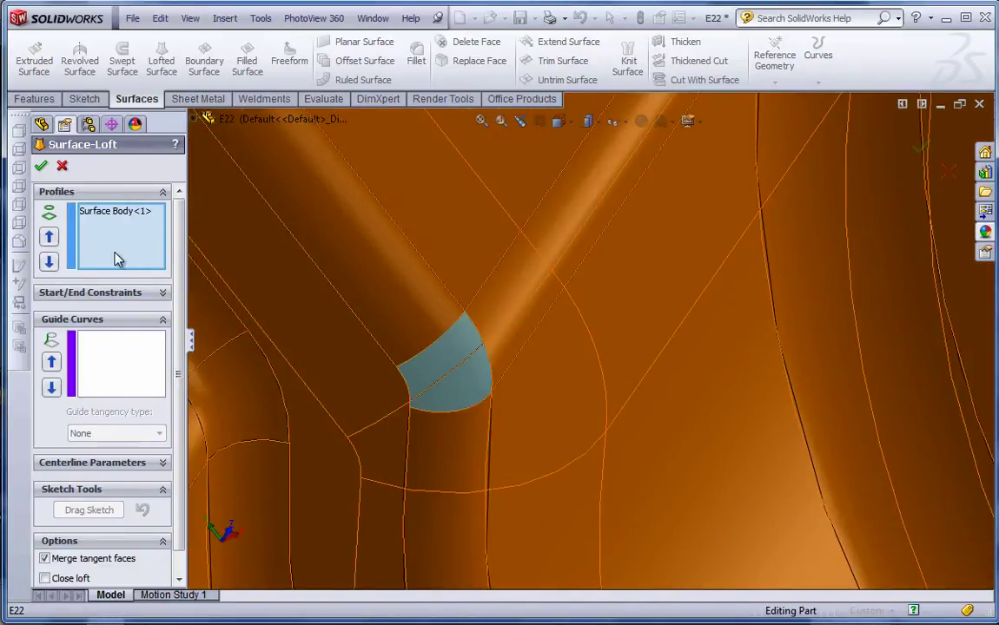
{"action": "right_click", "coordinate": [106, 223]}
{"action": "left_click", "coordinate": [134, 225]}
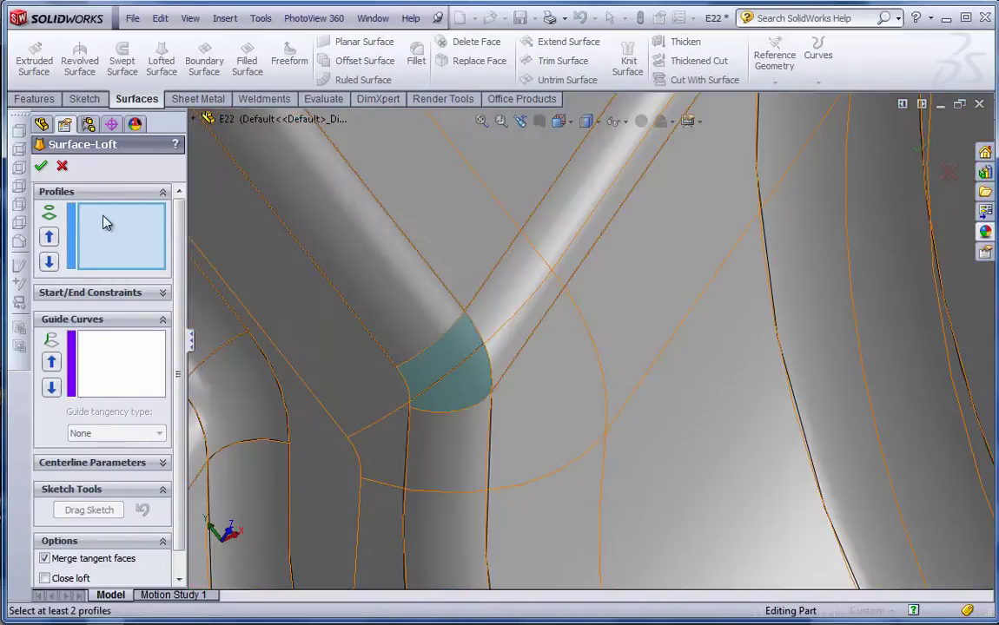
{"action": "left_click", "coordinate": [458, 328]}
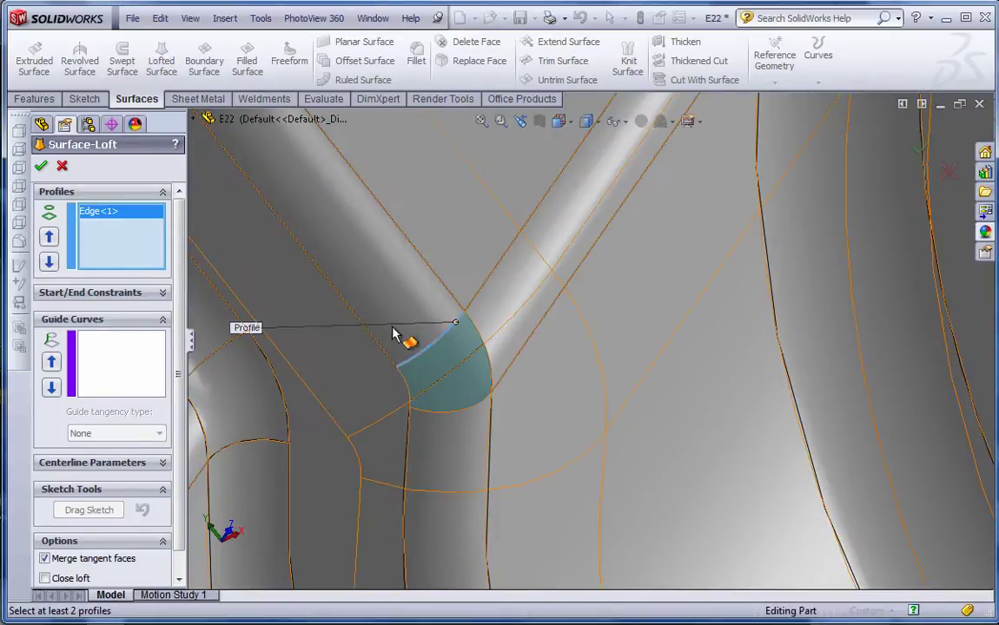
{"action": "left_click", "coordinate": [479, 413]}
- Add both side edges as guide curves with Tangency To Face and confirm Surface-Loft3
{"action": "left_click", "coordinate": [122, 363]}
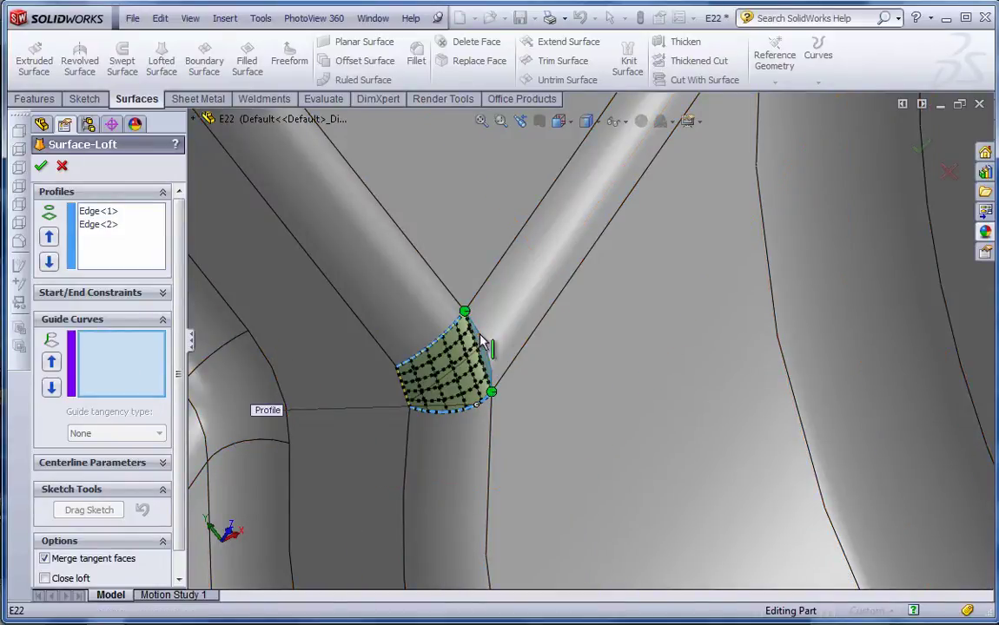
{"action": "left_click", "coordinate": [407, 373]}
{"action": "left_click", "coordinate": [404, 382]}
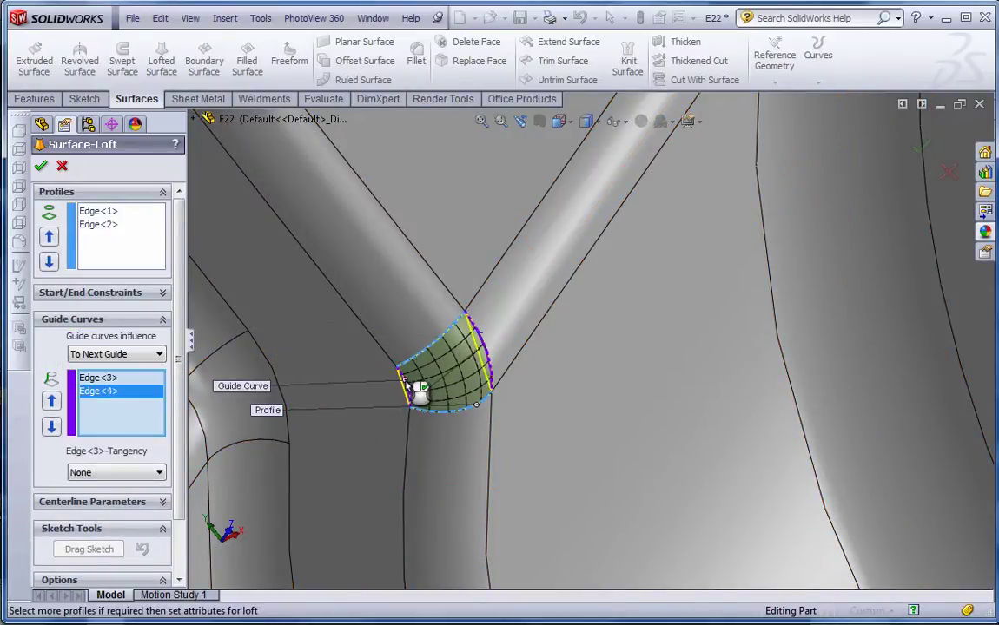
{"action": "left_click", "coordinate": [104, 471]}
{"action": "left_click", "coordinate": [109, 509]}
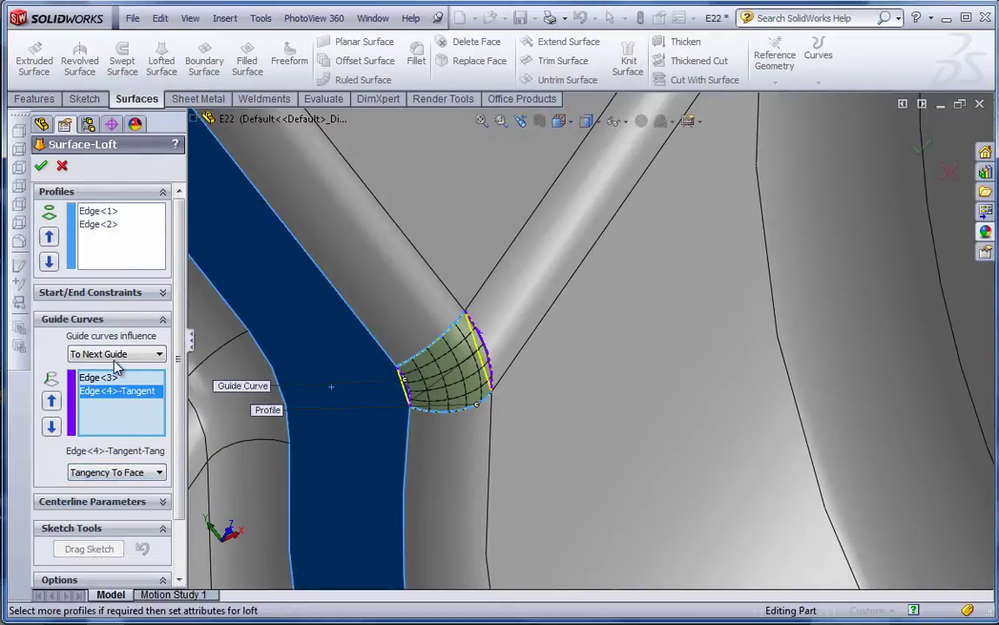
{"action": "left_click", "coordinate": [113, 379]}
{"action": "left_click", "coordinate": [122, 473]}
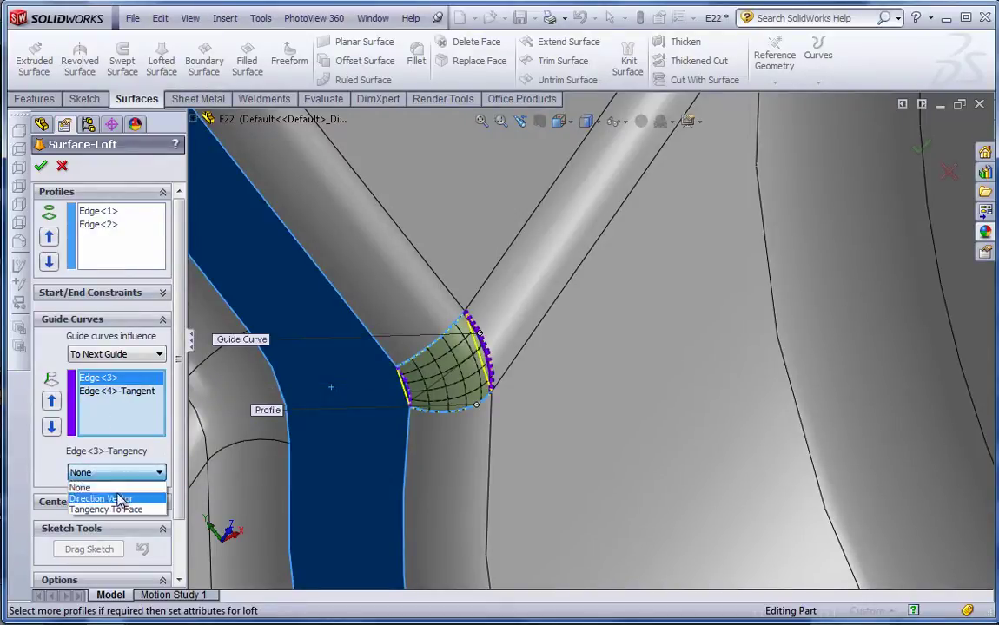
{"action": "left_click", "coordinate": [120, 511]}
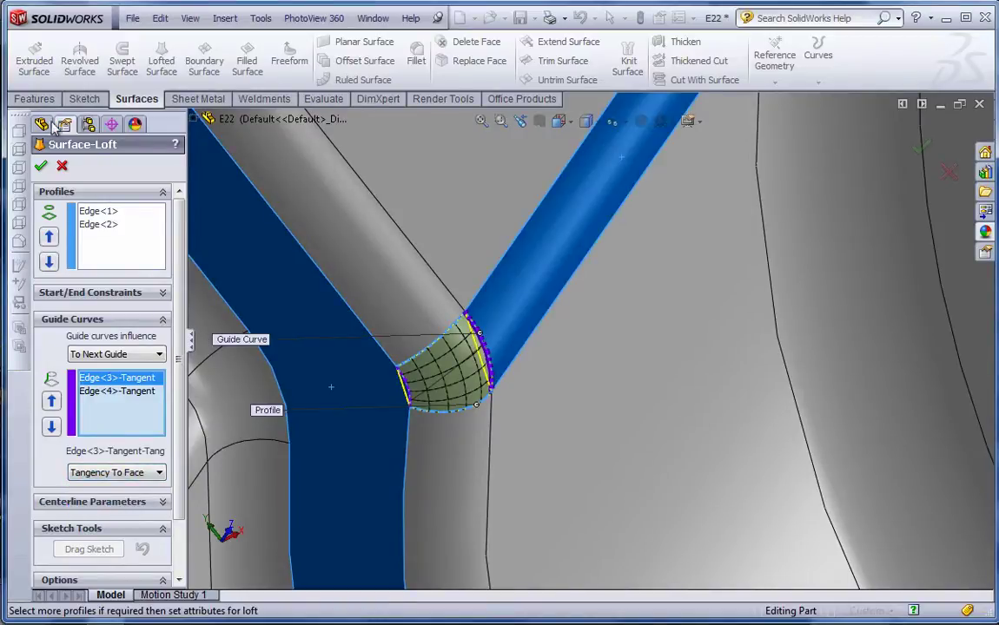
{"action": "left_click", "coordinate": [41, 167]}
{"action": "scroll", "coordinate": [370, 388], "scroll_direction": "up", "scroll_amount": 5}
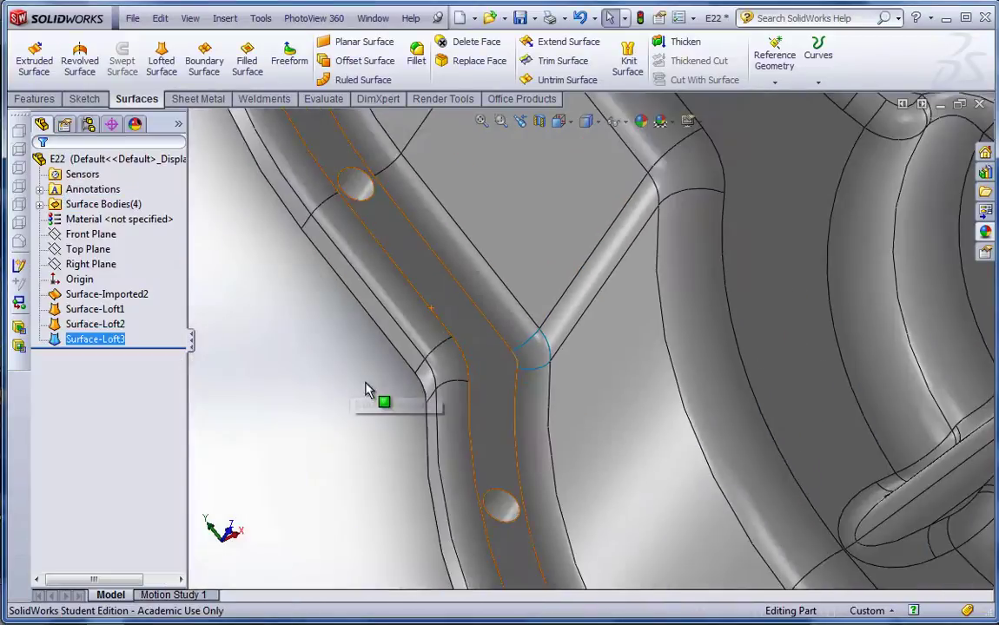
{"action": "scroll", "coordinate": [468, 343], "scroll_direction": "up", "scroll_amount": 8}
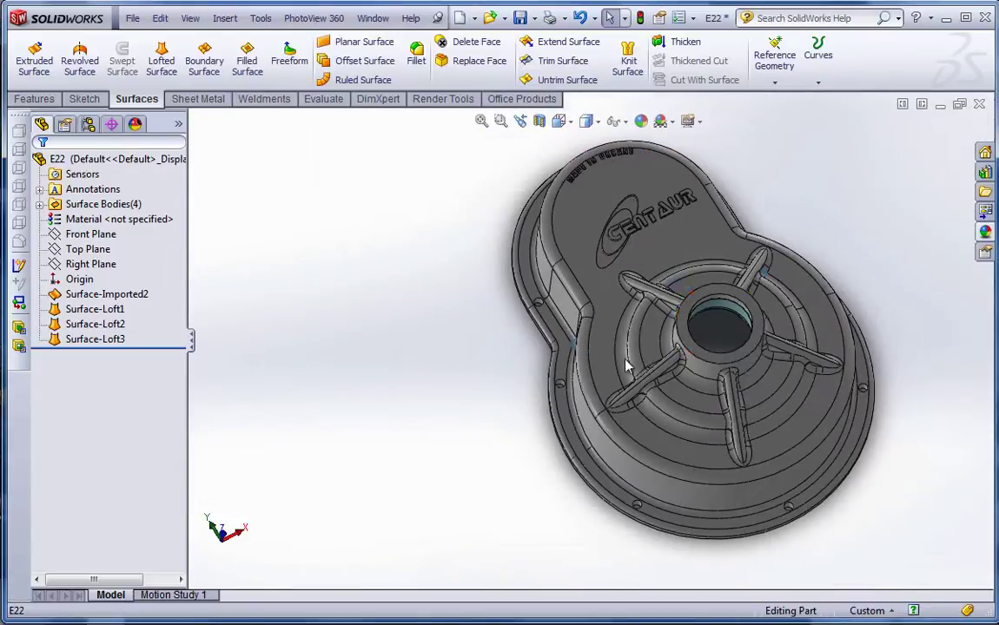
{"action": "middle_click_drag", "start_coordinate": [747, 333], "coordinate": [800, 289]}
{"action": "scroll", "coordinate": [851, 272], "scroll_direction": "down", "scroll_amount": 3}
{"action": "key", "text": "ctrl+7"}
{"action": "left_click", "coordinate": [86, 295]}
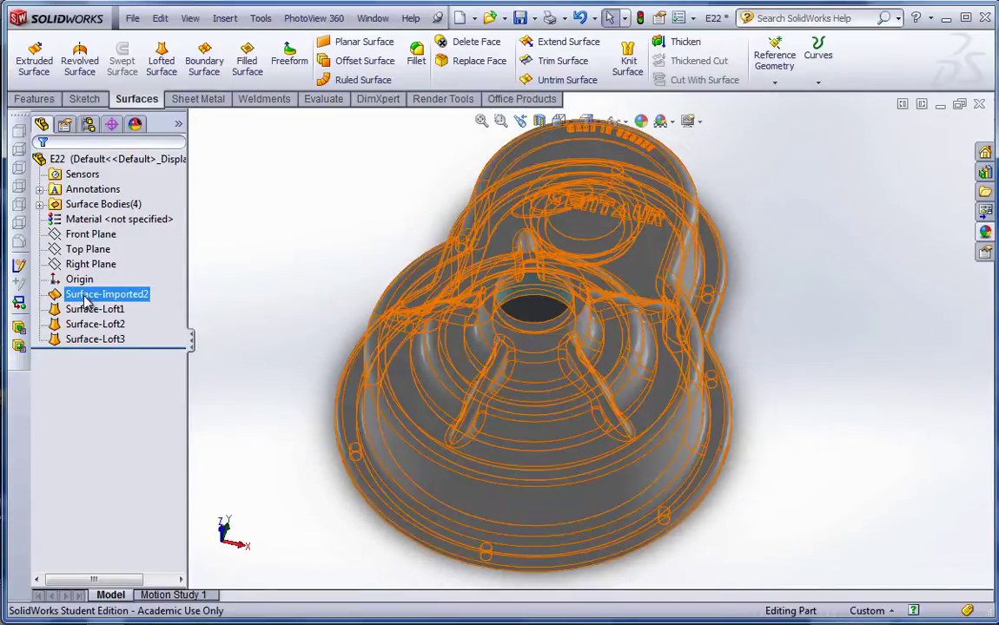
{"action": "right_click", "coordinate": [87, 301]}
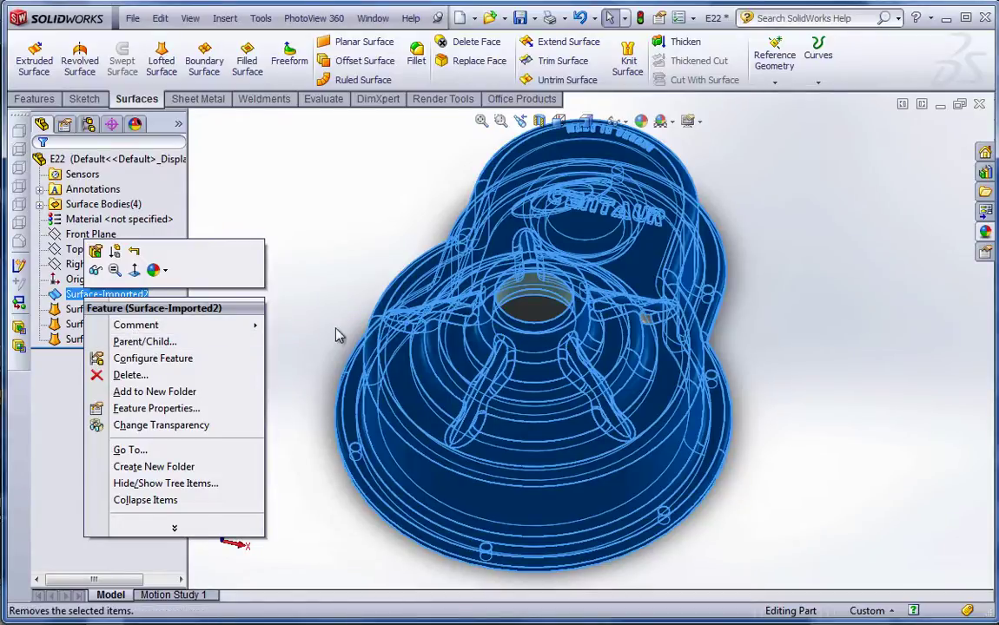
{"action": "left_click", "coordinate": [311, 275]}
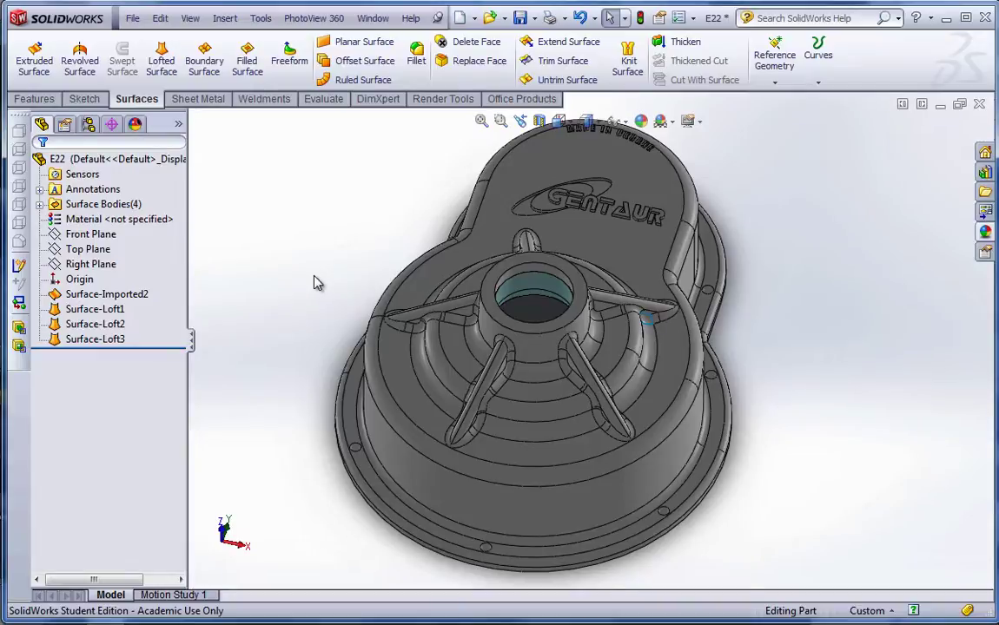
{"action": "middle_click_drag", "start_coordinate": [518, 296], "coordinate": [539, 223]}
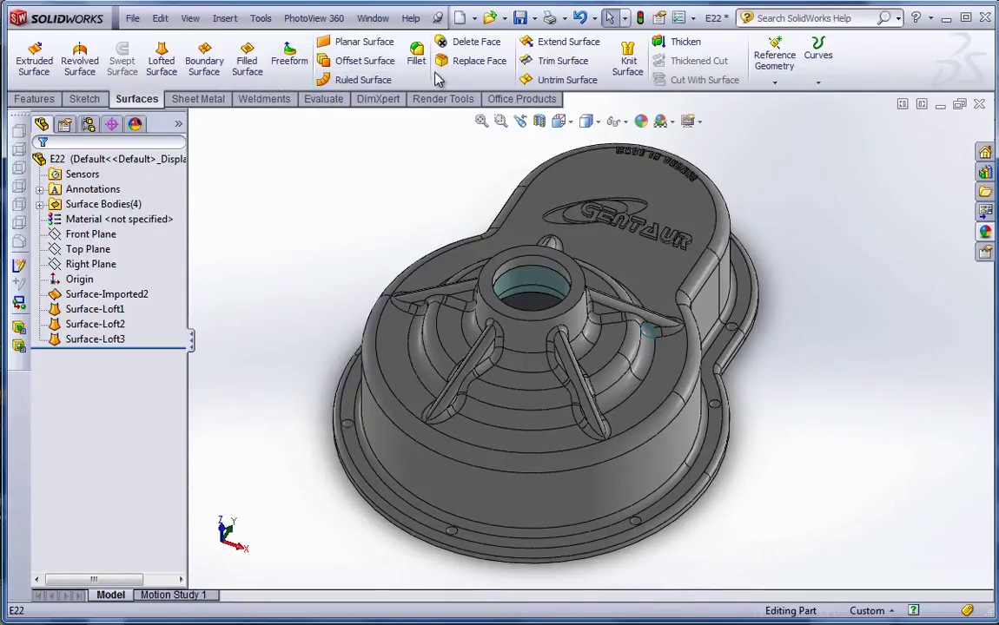
{"action": "left_click", "coordinate": [117, 295]}
{"action": "key", "text": "Escape"}
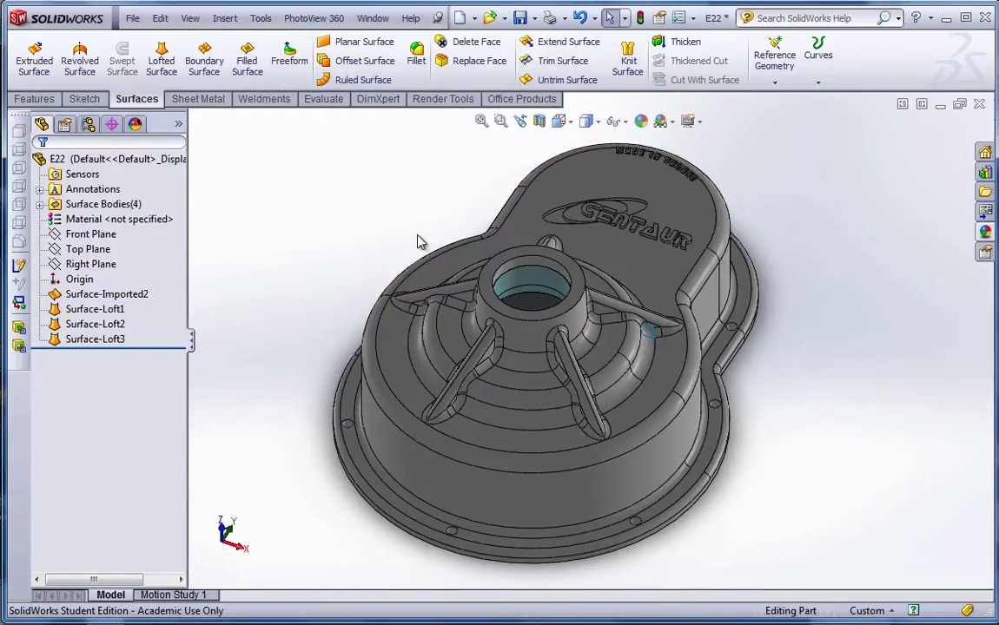
{"action": "mouse_move", "coordinate": [375, 228]}
{"action": "middle_mouse_down"}
{"action": "mouse_move", "coordinate": [378, 252]}
{"action": "mouse_move", "coordinate": [406, 256]}
{"action": "mouse_move", "coordinate": [378, 241]}
{"action": "middle_mouse_up"}
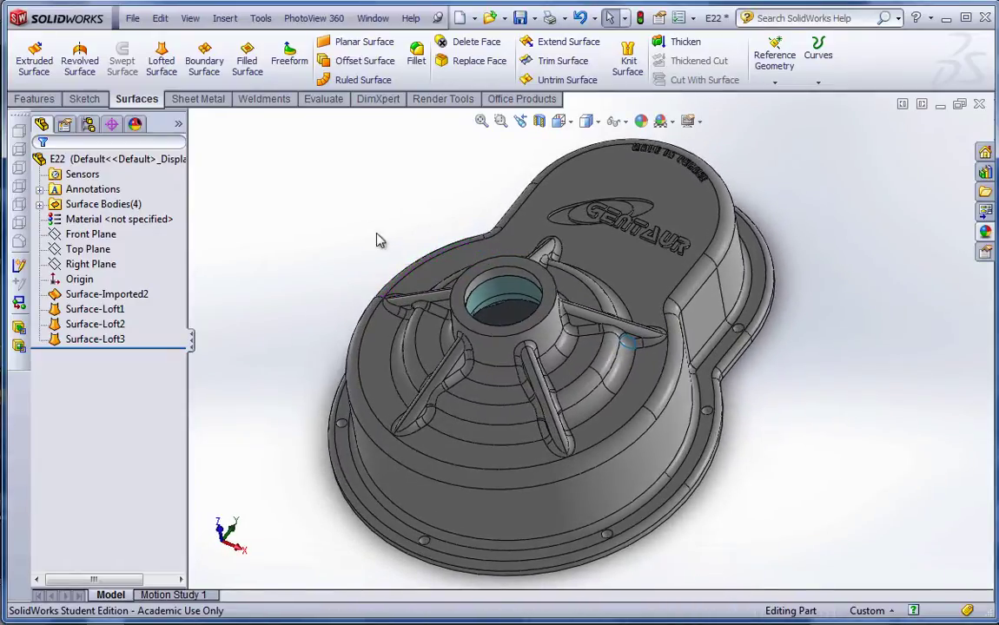
- Save the part as Parasolid Binary (*.x_b) named E22 on the Desktop
{"action": "left_click", "coordinate": [132, 19]}
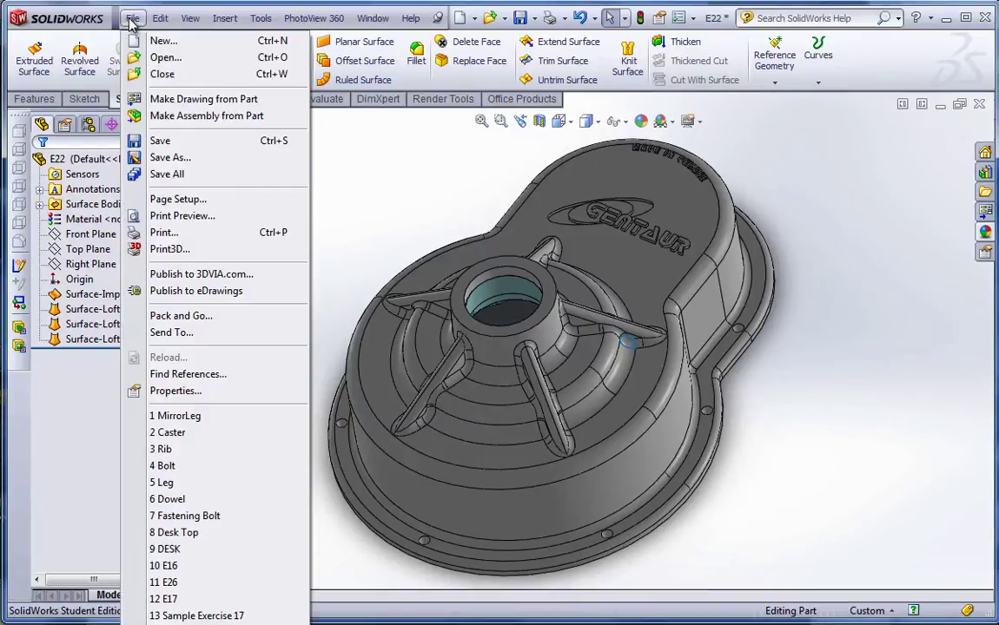
{"action": "left_click", "coordinate": [178, 158]}
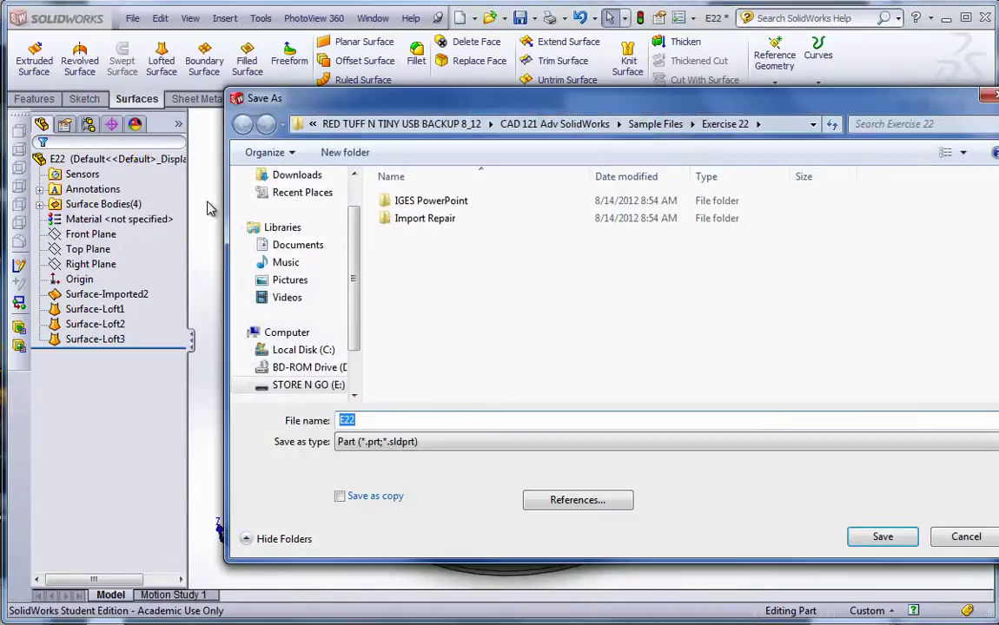
{"action": "left_click", "coordinate": [390, 446]}
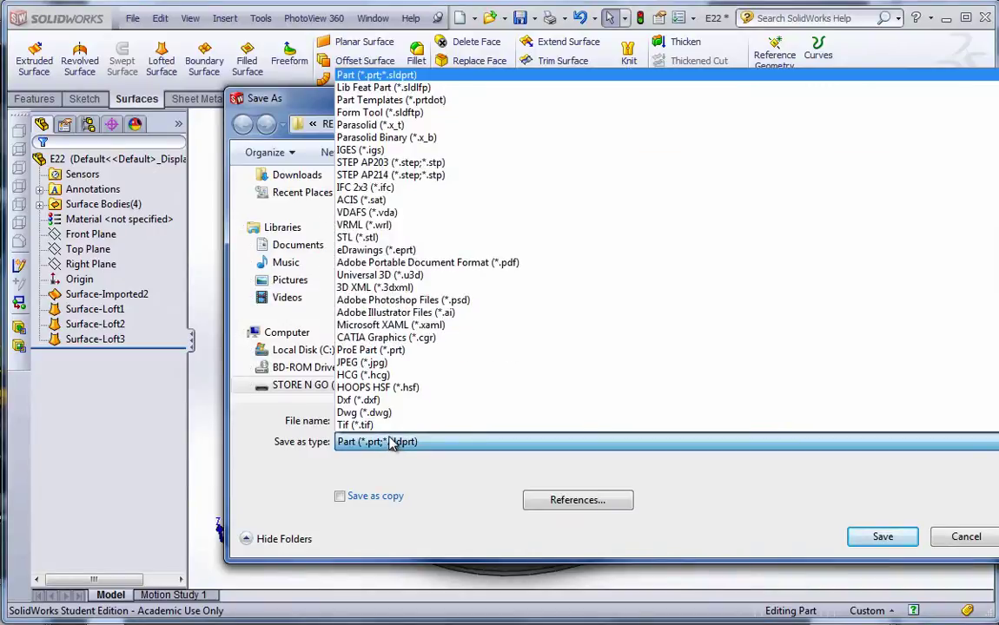
{"action": "left_click", "coordinate": [404, 139]}
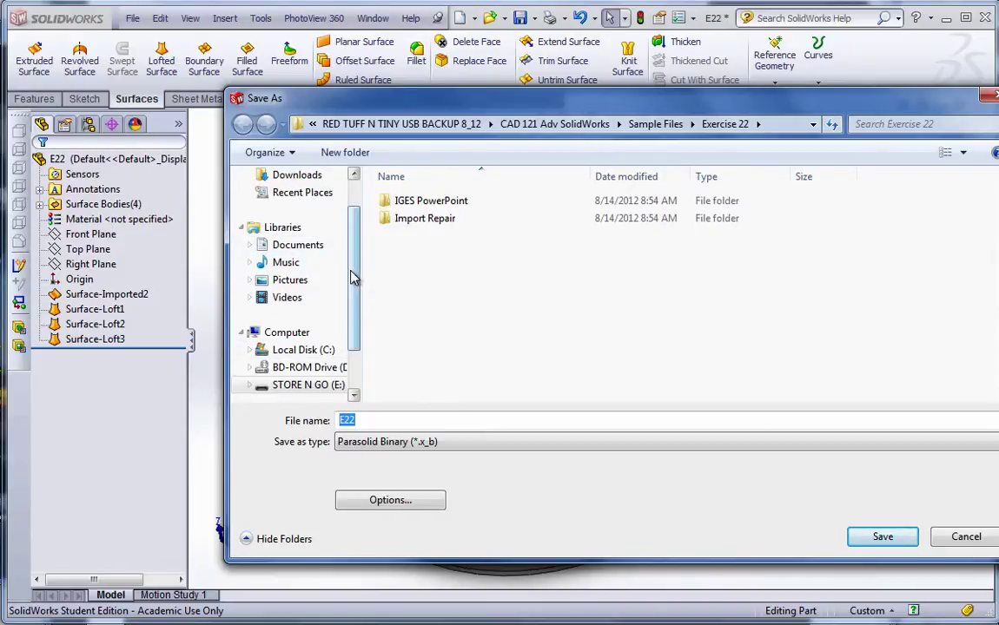
{"action": "scroll", "coordinate": [350, 277], "scroll_direction": "up", "scroll_amount": 1}
{"action": "left_click", "coordinate": [300, 203]}
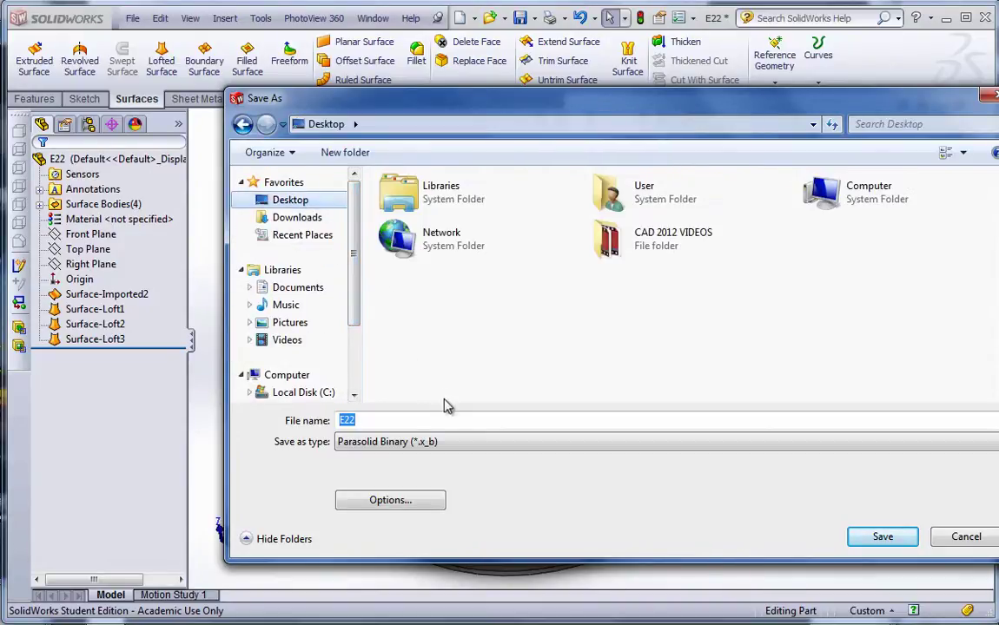
{"action": "left_click", "coordinate": [882, 538]}
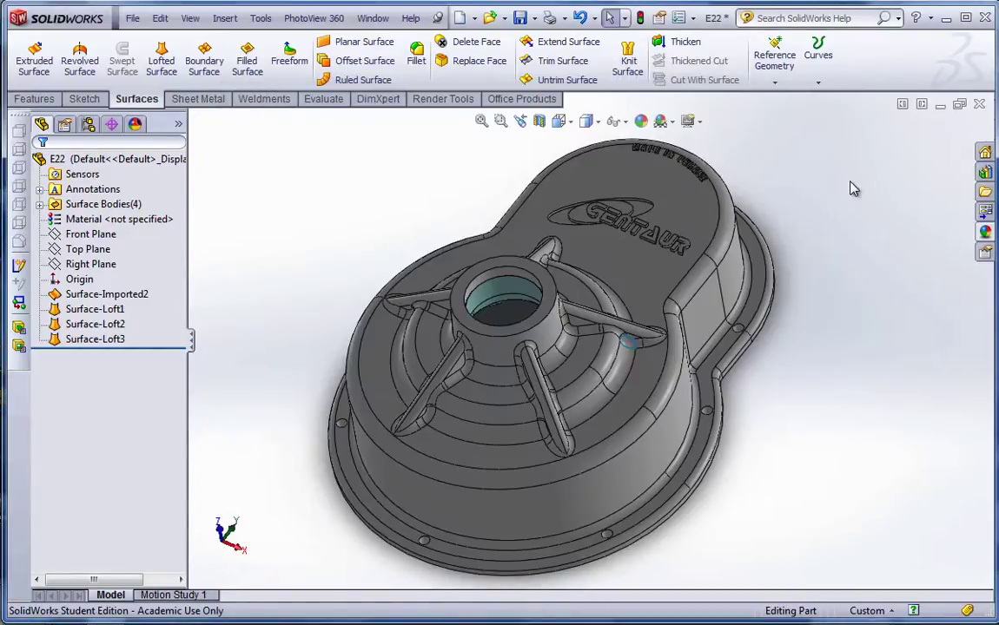
- Close the part without saving and open the exported E22.x_b Parasolid file
{"action": "left_click", "coordinate": [979, 105]}
{"action": "left_click", "coordinate": [445, 353]}
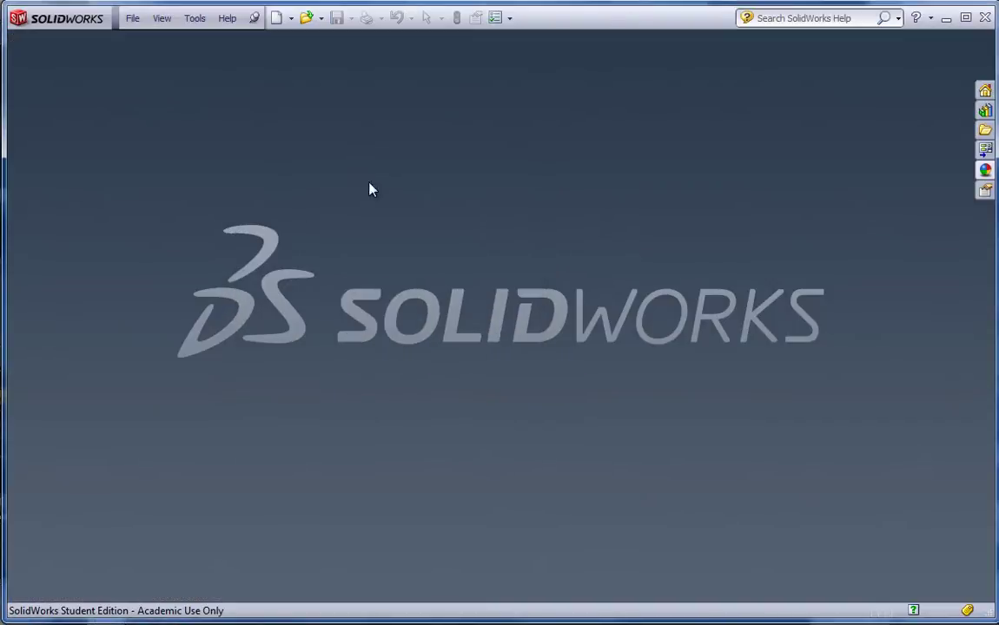
{"action": "left_click", "coordinate": [133, 18]}
{"action": "left_click", "coordinate": [146, 56]}
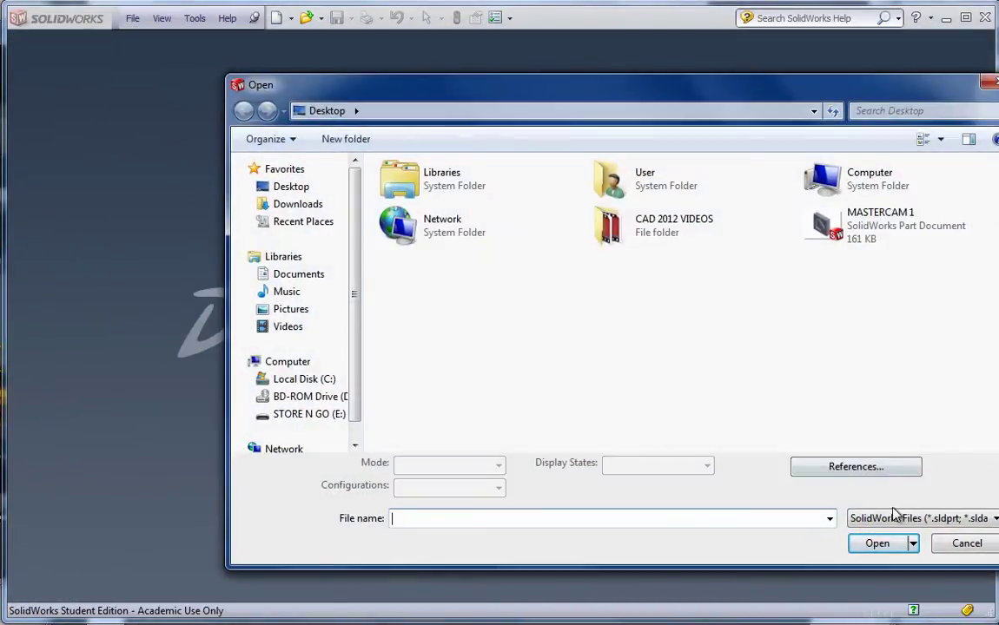
{"action": "left_click", "coordinate": [899, 519]}
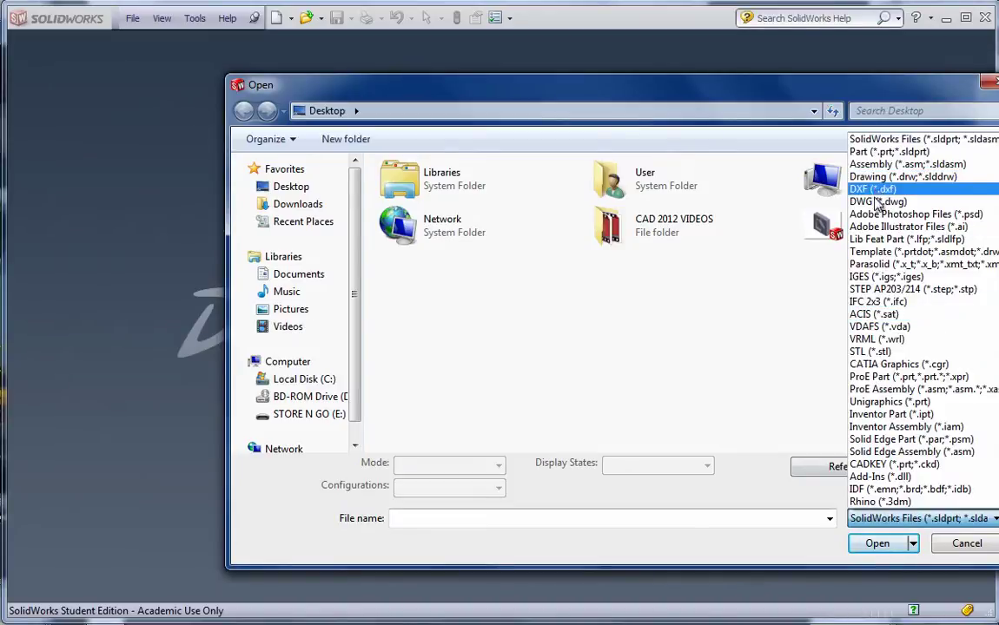
{"action": "left_click", "coordinate": [886, 264]}
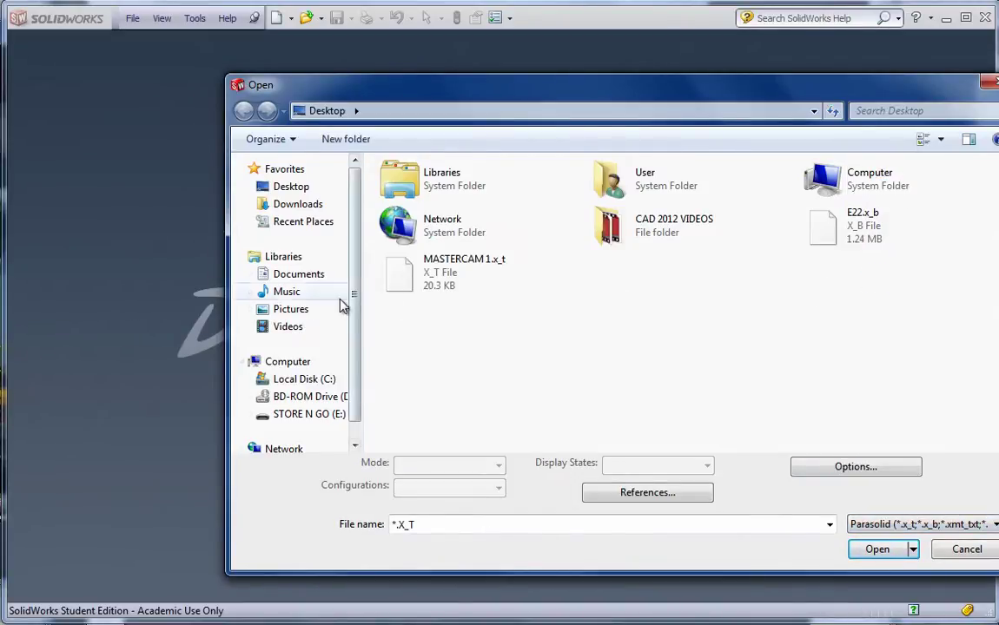
{"action": "left_click", "coordinate": [872, 248]}
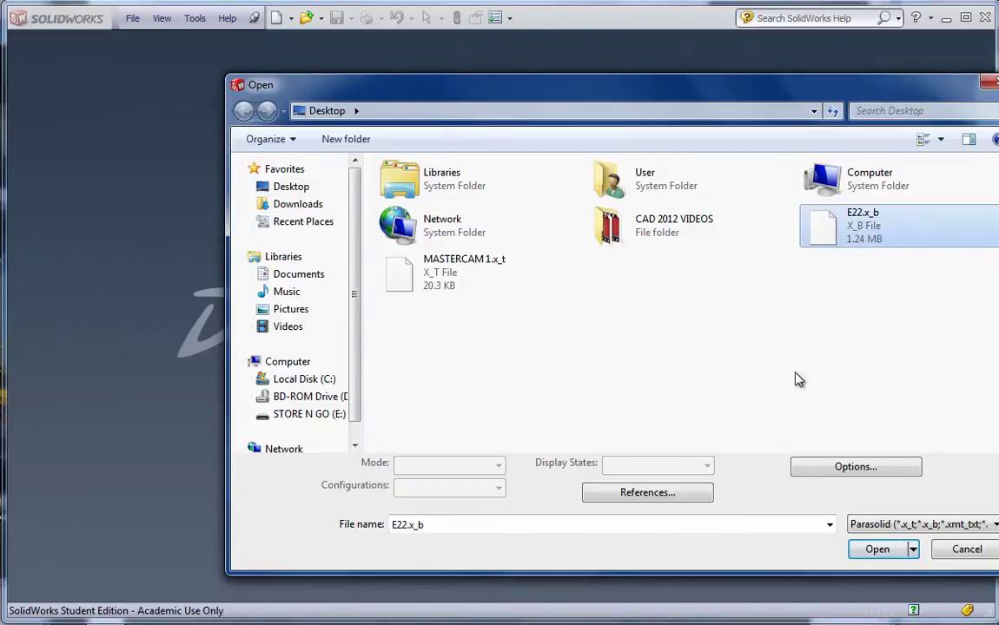
{"action": "left_click", "coordinate": [877, 550]}
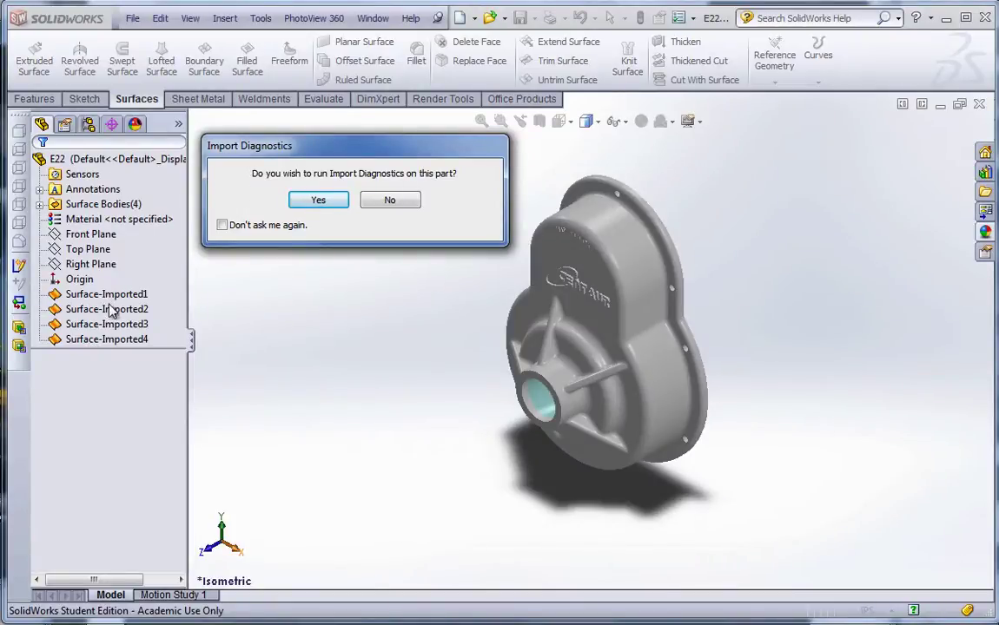
- Run import diagnostics, heal the geometry to zero faults, and accept the result
{"action": "left_click", "coordinate": [319, 202]}
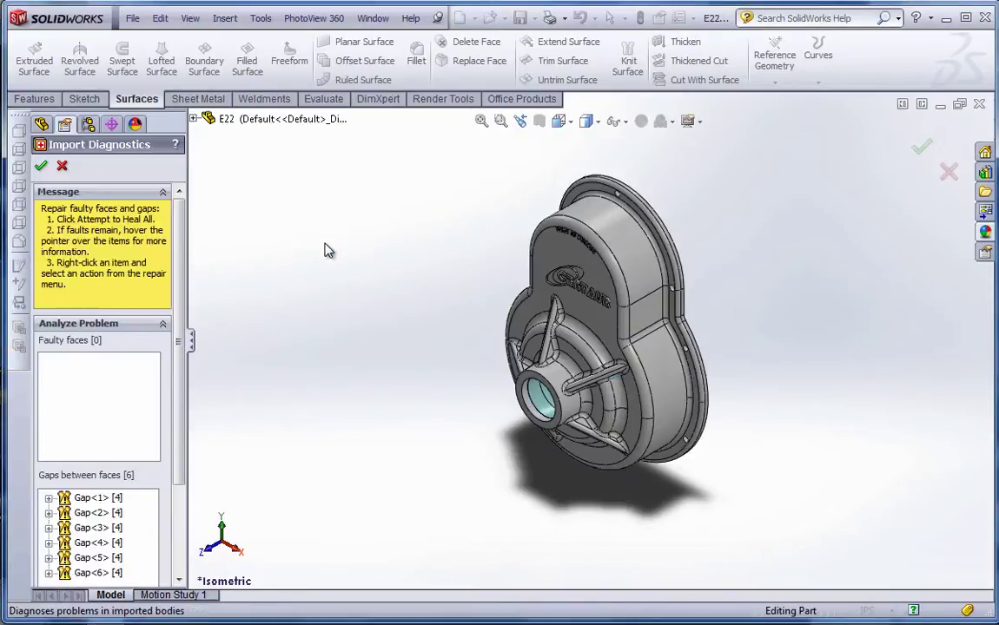
{"action": "left_click_drag", "start_coordinate": [181, 339], "coordinate": [181, 429]}
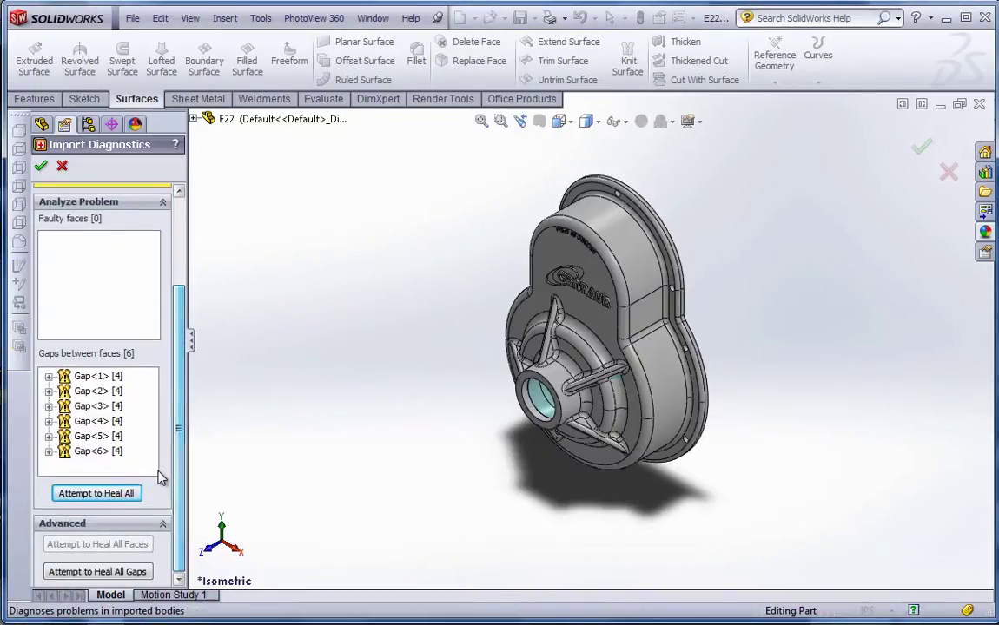
{"action": "left_click", "coordinate": [120, 493]}
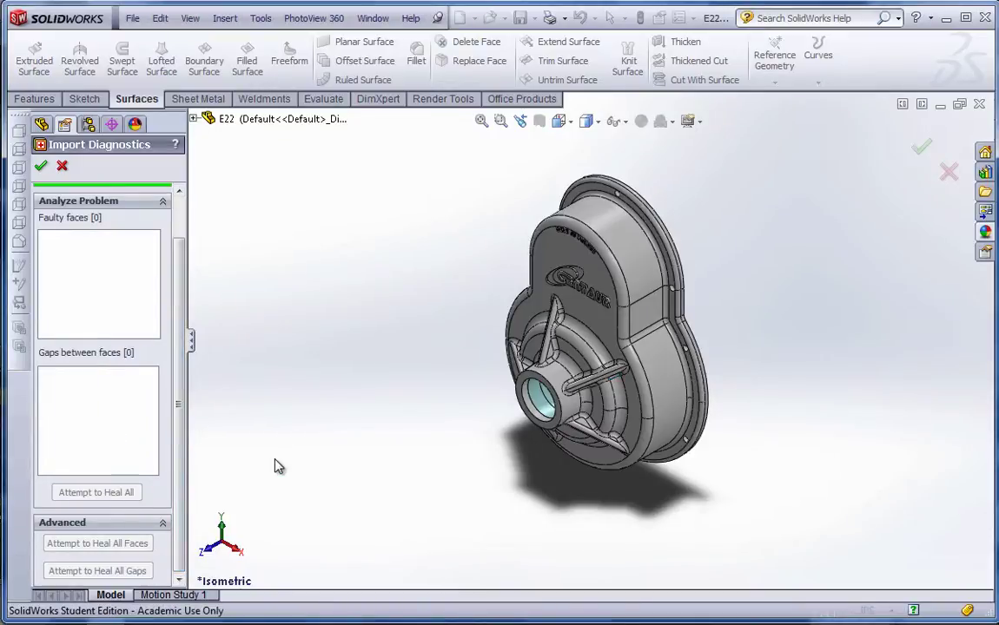
{"action": "left_click_drag", "start_coordinate": [178, 400], "coordinate": [192, 321]}
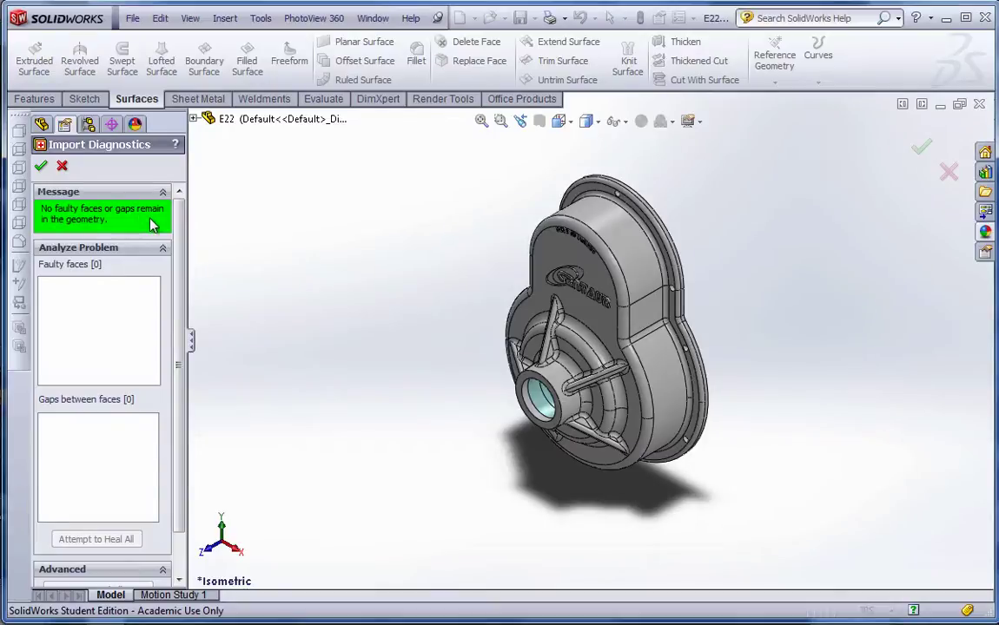
{"action": "left_click", "coordinate": [41, 165]}
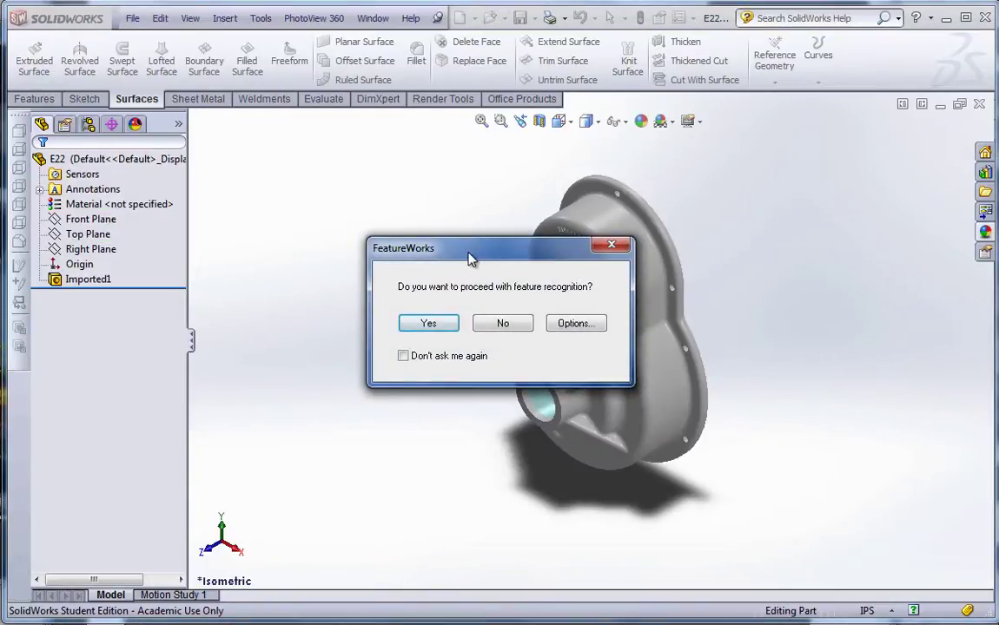
{"action": "left_click_drag", "start_coordinate": [428, 219], "coordinate": [297, 139]}
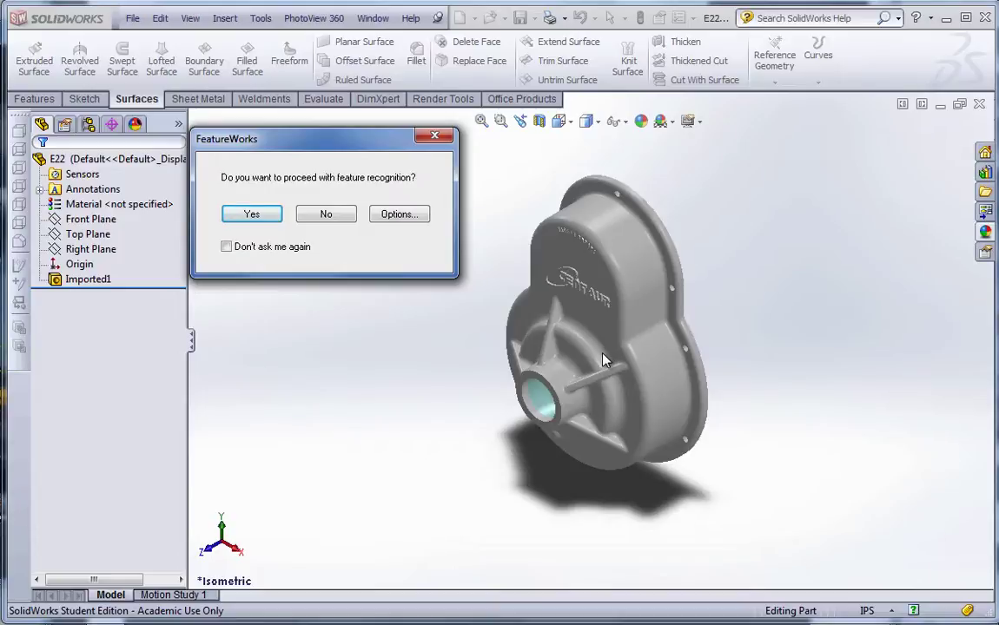
- Decline feature recognition for E22 and display it Shaded With Edges
{"action": "left_click", "coordinate": [325, 214]}
{"action": "middle_click_drag", "start_coordinate": [471, 430], "coordinate": [512, 198]}
{"action": "left_click", "coordinate": [598, 122]}
{"action": "left_click", "coordinate": [586, 141]}
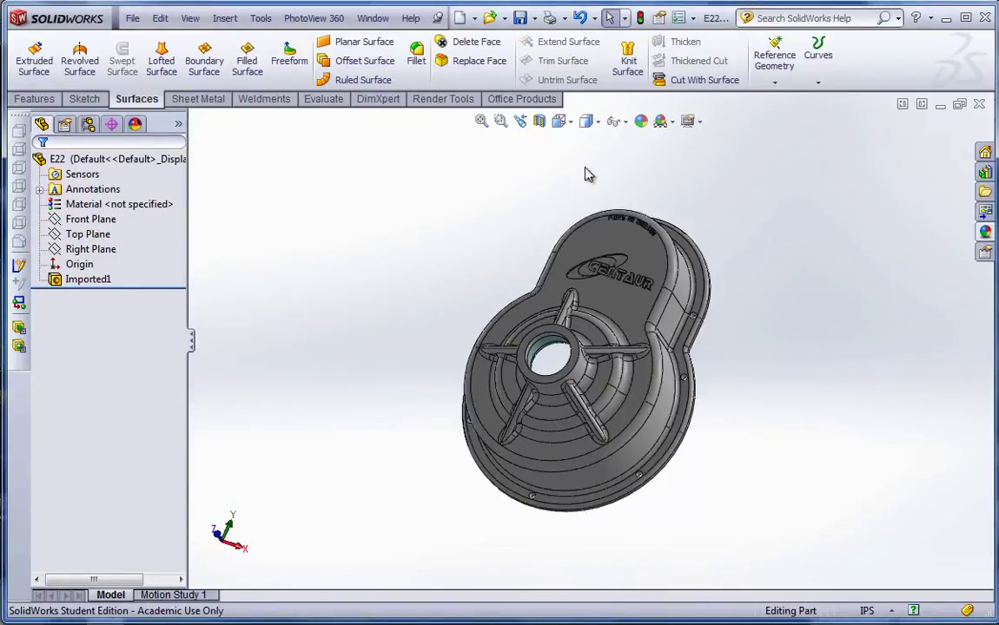
- Inspect E22 from several angles, highlighting the Imported1 body and selecting a face
{"action": "middle_click_drag", "start_coordinate": [601, 342], "coordinate": [539, 380]}
{"action": "scroll", "coordinate": [620, 353], "scroll_direction": "down", "scroll_amount": 8}
{"action": "scroll", "coordinate": [608, 393], "scroll_direction": "up", "scroll_amount": 8}
{"action": "left_click", "coordinate": [57, 281]}
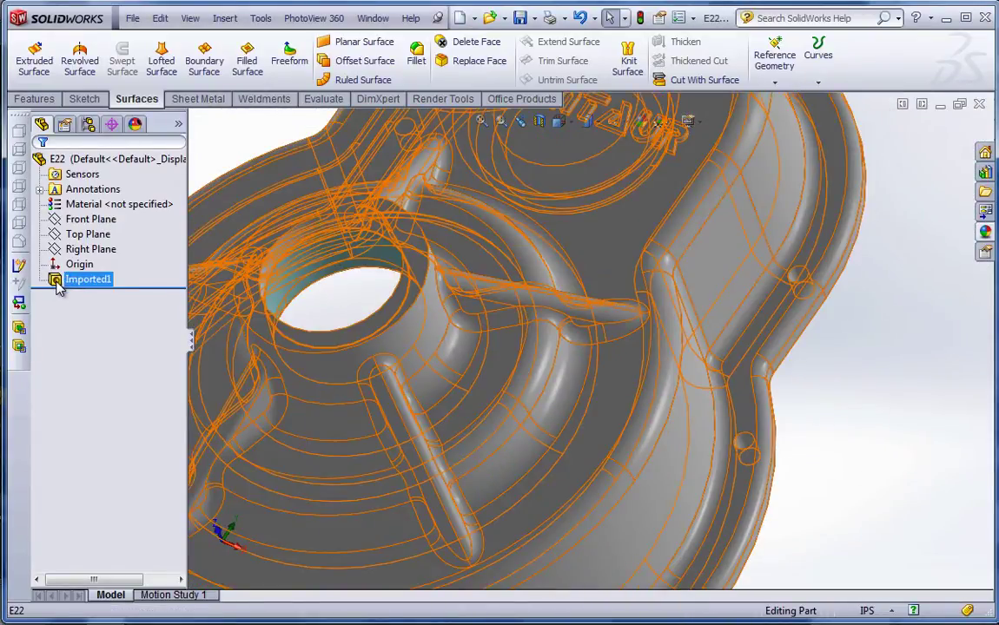
{"action": "scroll", "coordinate": [499, 408], "scroll_direction": "up", "scroll_amount": 5}
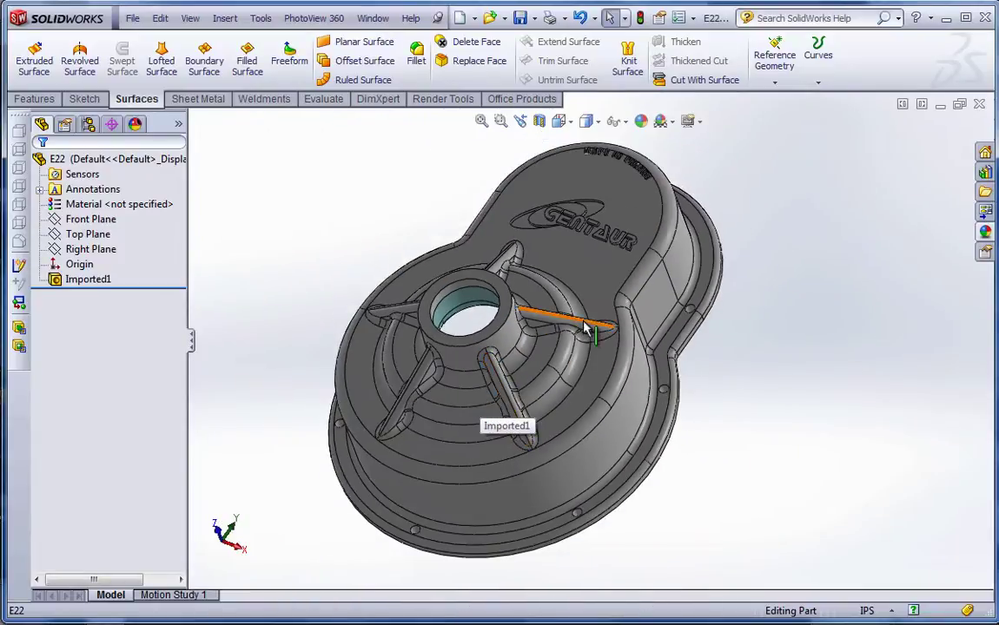
{"action": "middle_click_drag", "start_coordinate": [619, 325], "coordinate": [521, 364]}
{"action": "left_click", "coordinate": [417, 276]}
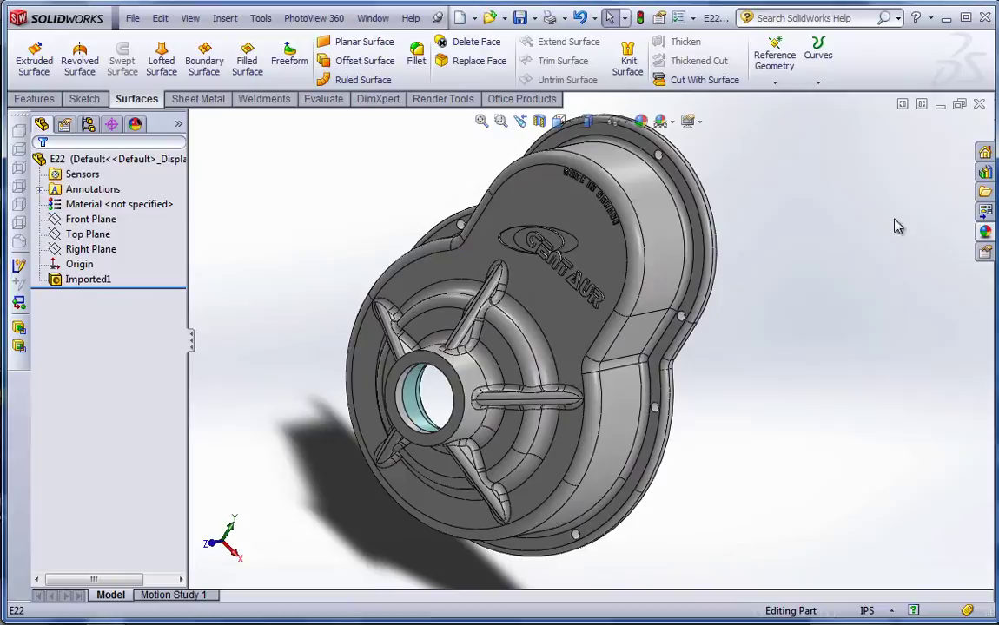
- Close E22 without saving and browse to the Sample Files folder on the STORE N GO (E:) drive
{"action": "left_click", "coordinate": [979, 105]}
{"action": "left_click", "coordinate": [432, 352]}
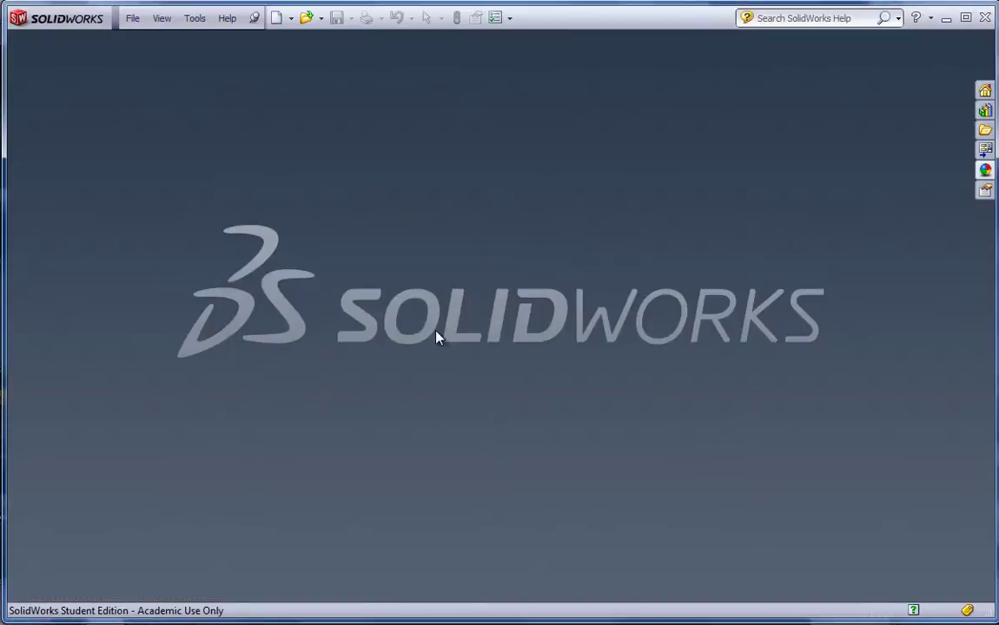
{"action": "left_click", "coordinate": [133, 18]}
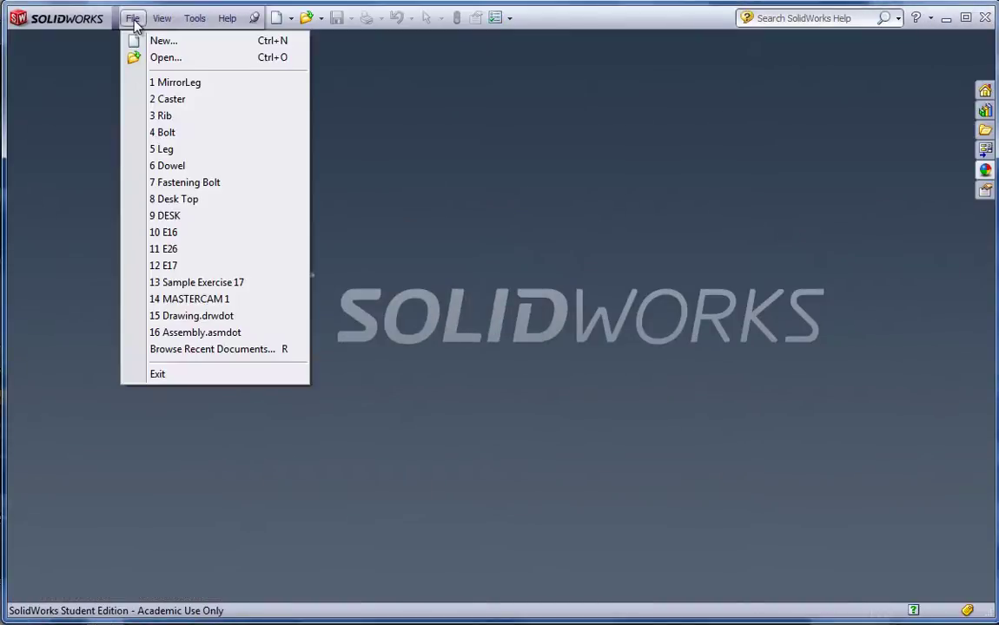
{"action": "left_click", "coordinate": [163, 58]}
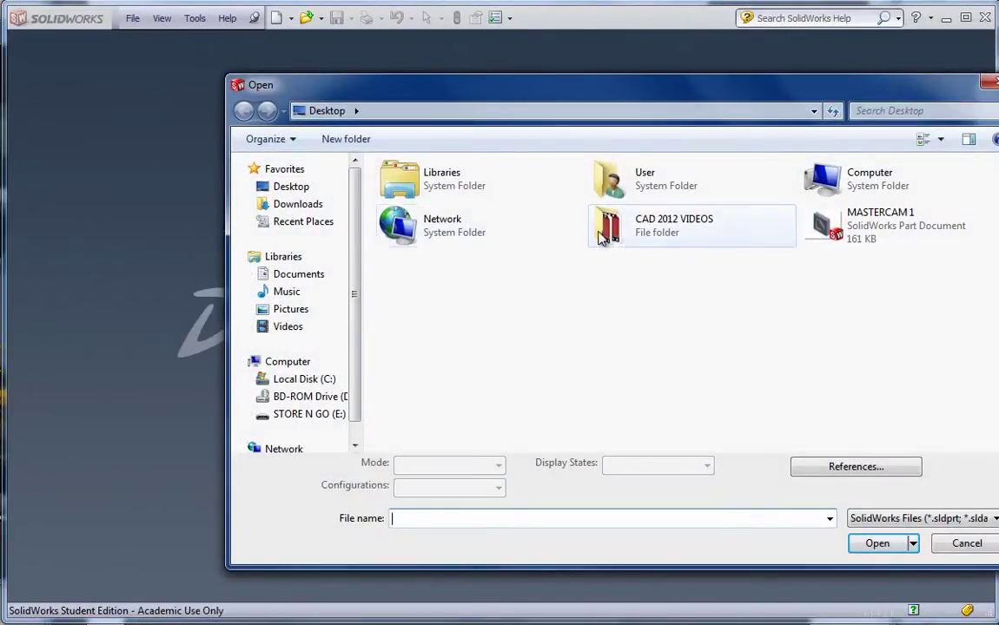
{"action": "left_click", "coordinate": [287, 414]}
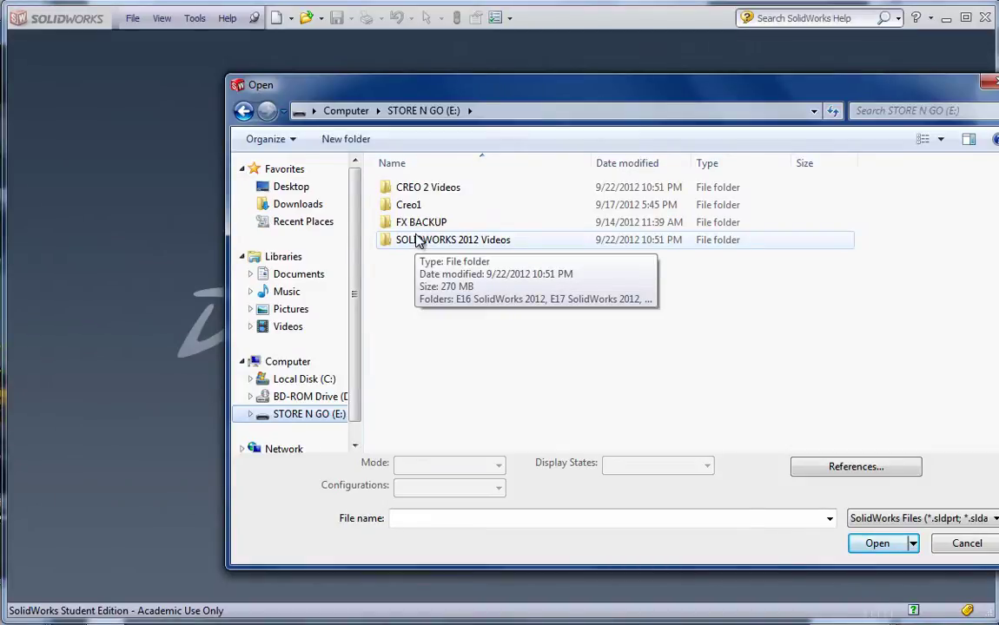
{"action": "double_click", "coordinate": [414, 223]}
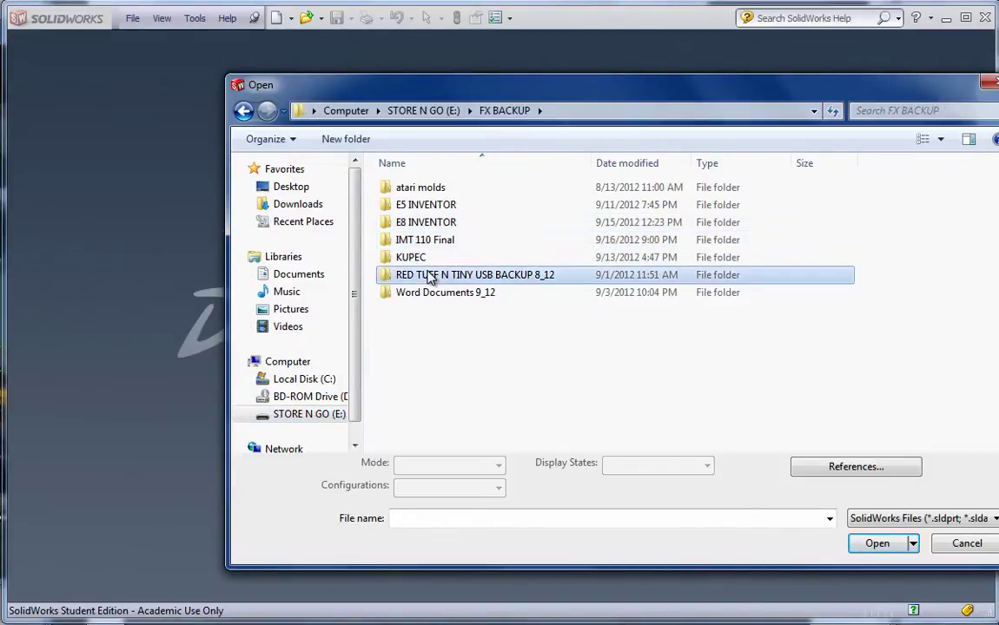
{"action": "double_click", "coordinate": [429, 275]}
{"action": "double_click", "coordinate": [422, 224]}
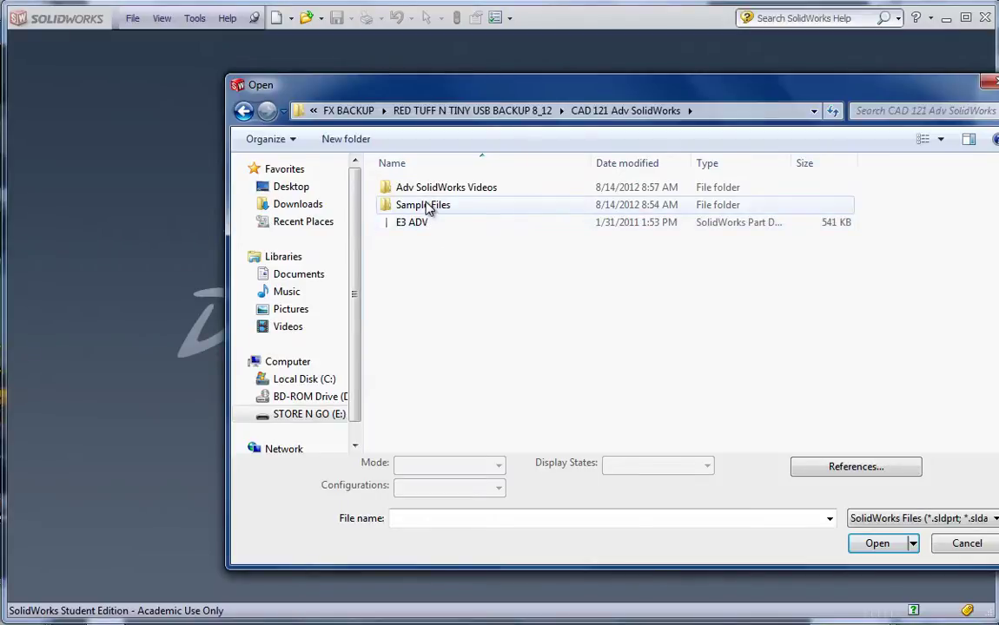
{"action": "double_click", "coordinate": [425, 207]}
- Open the Parasolid file SMetal.x_b from Exercise 22 > Import Repair
{"action": "left_click", "coordinate": [419, 346]}
{"action": "double_click", "coordinate": [419, 346]}
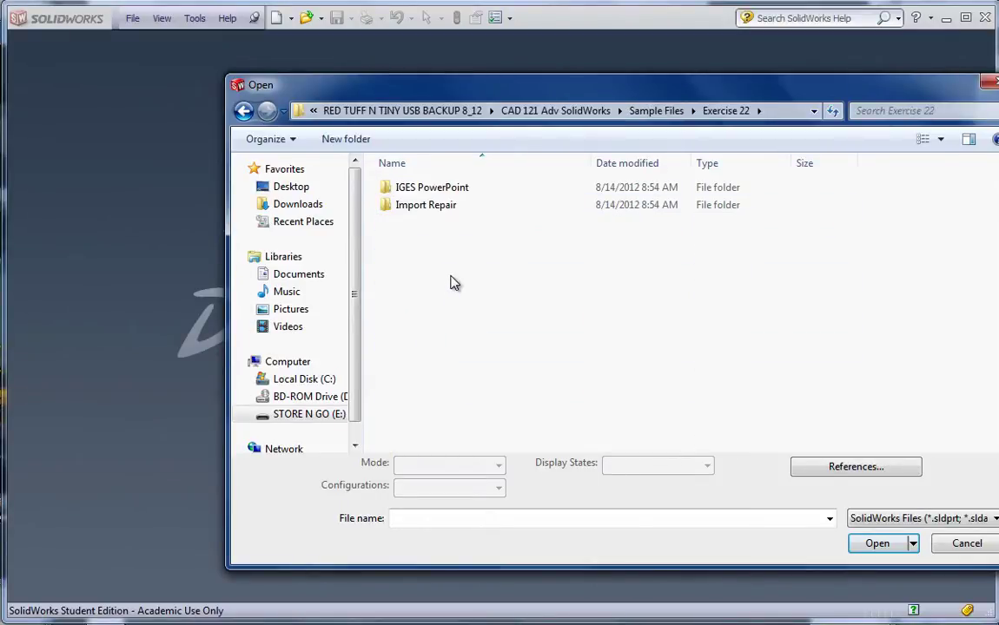
{"action": "left_click", "coordinate": [900, 519]}
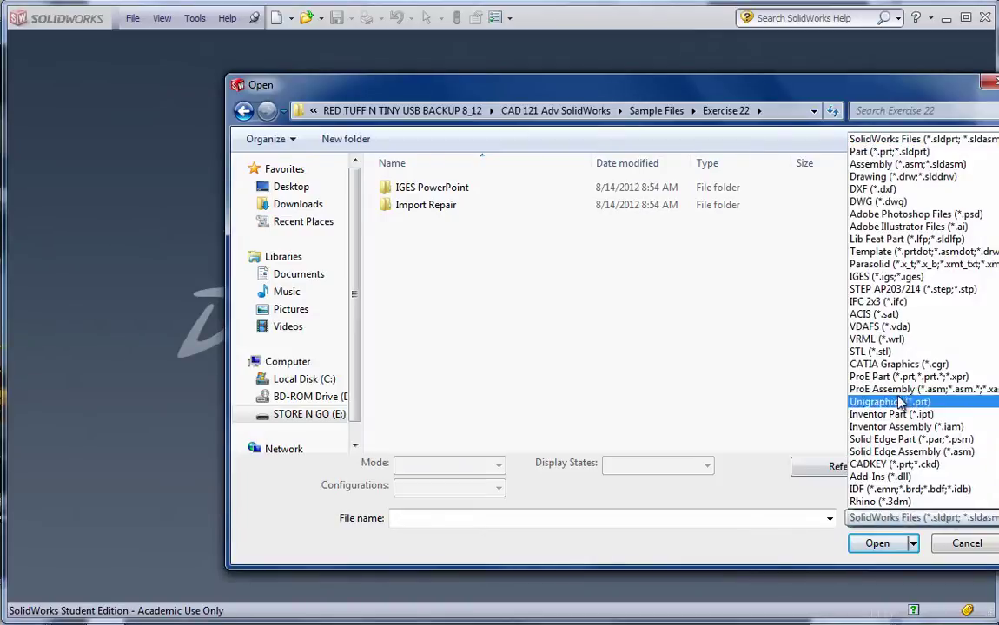
{"action": "left_click", "coordinate": [874, 275]}
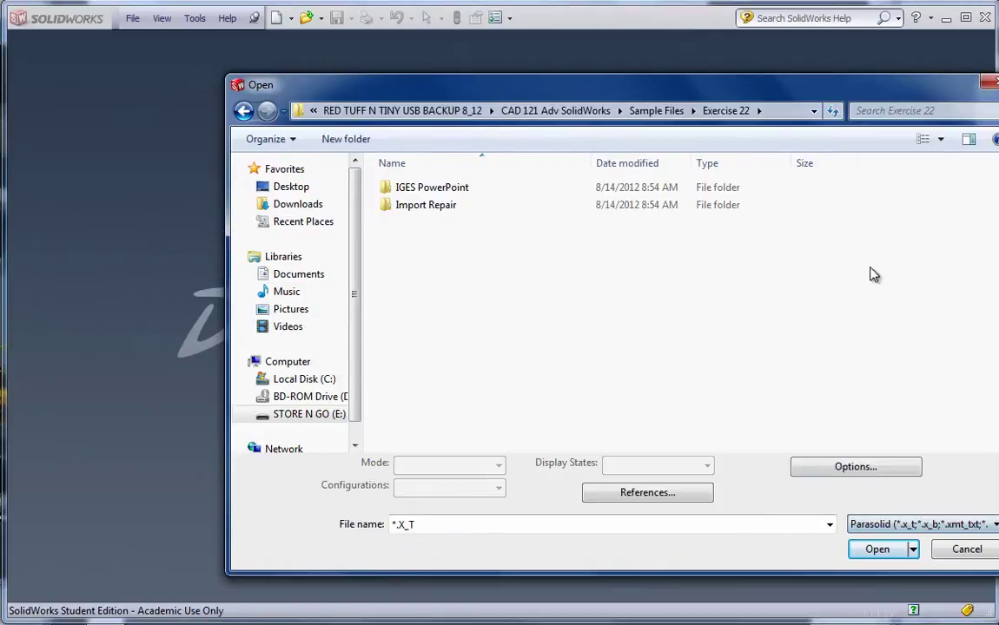
{"action": "double_click", "coordinate": [418, 208]}
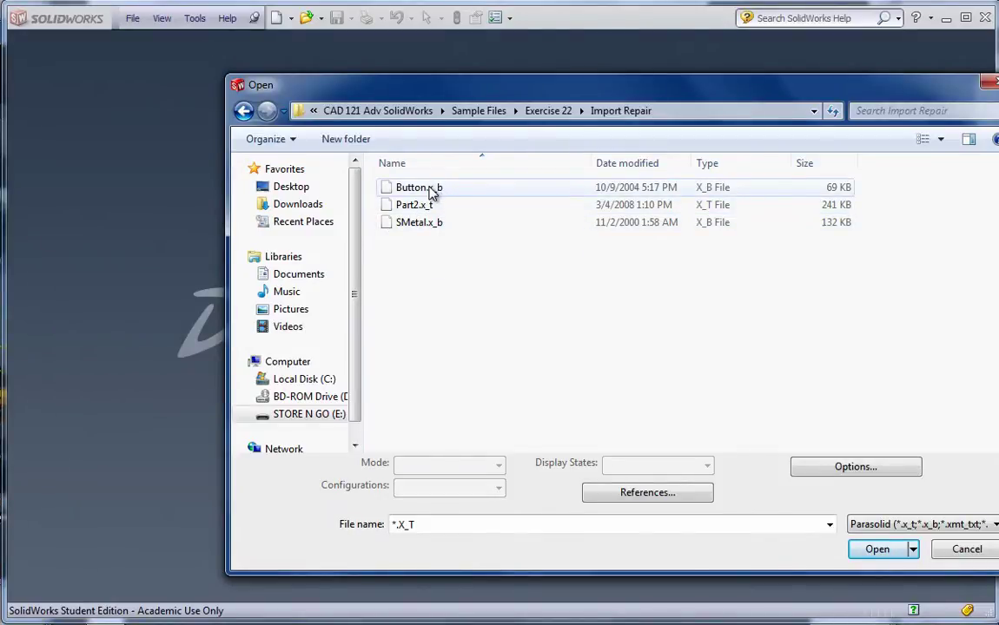
{"action": "left_click", "coordinate": [399, 224]}
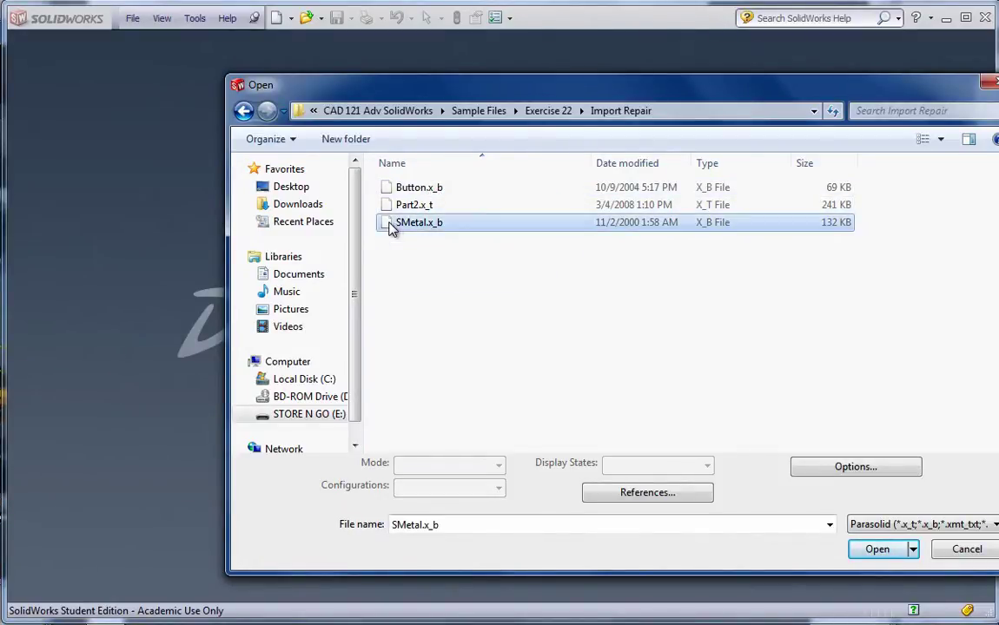
{"action": "left_click", "coordinate": [877, 549]}
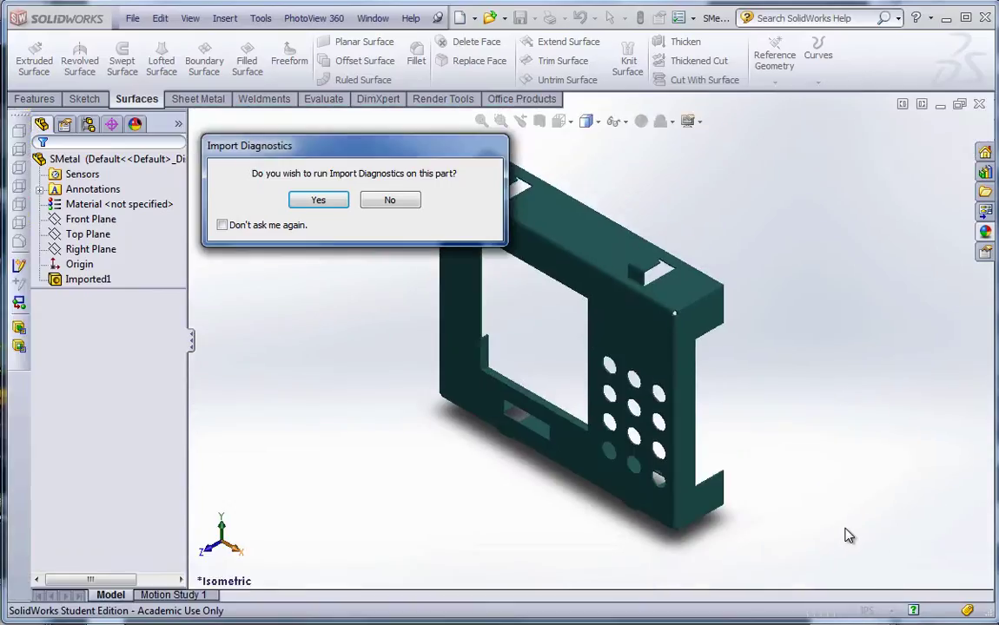
- Run Import Diagnostics on SMetal, accept the fault-free result, and move the FeatureWorks prompt aside
{"action": "left_click_drag", "start_coordinate": [376, 156], "coordinate": [276, 112]}
{"action": "left_click", "coordinate": [228, 158]}
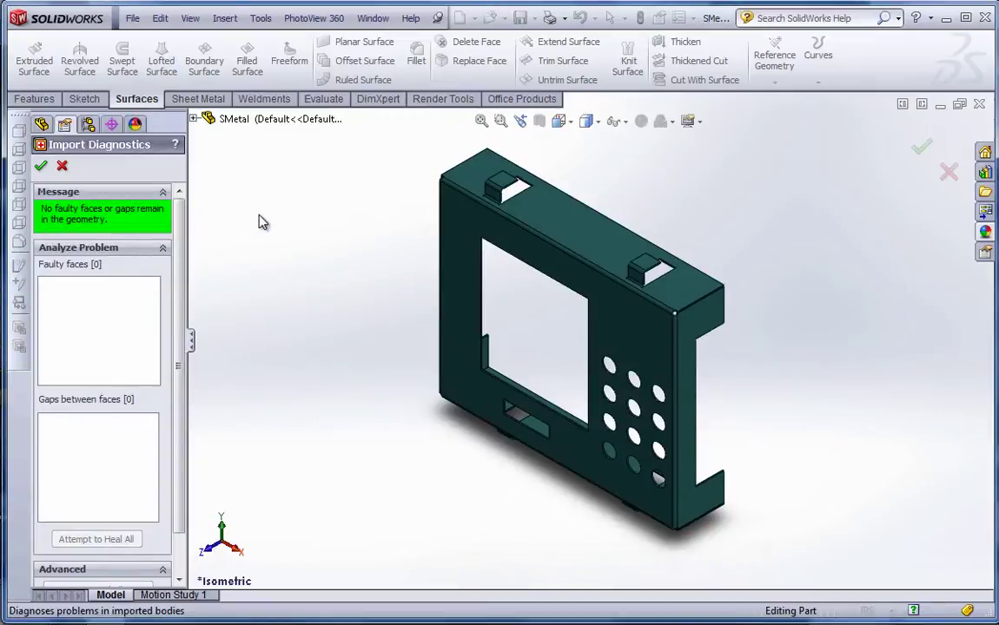
{"action": "left_click", "coordinate": [41, 166]}
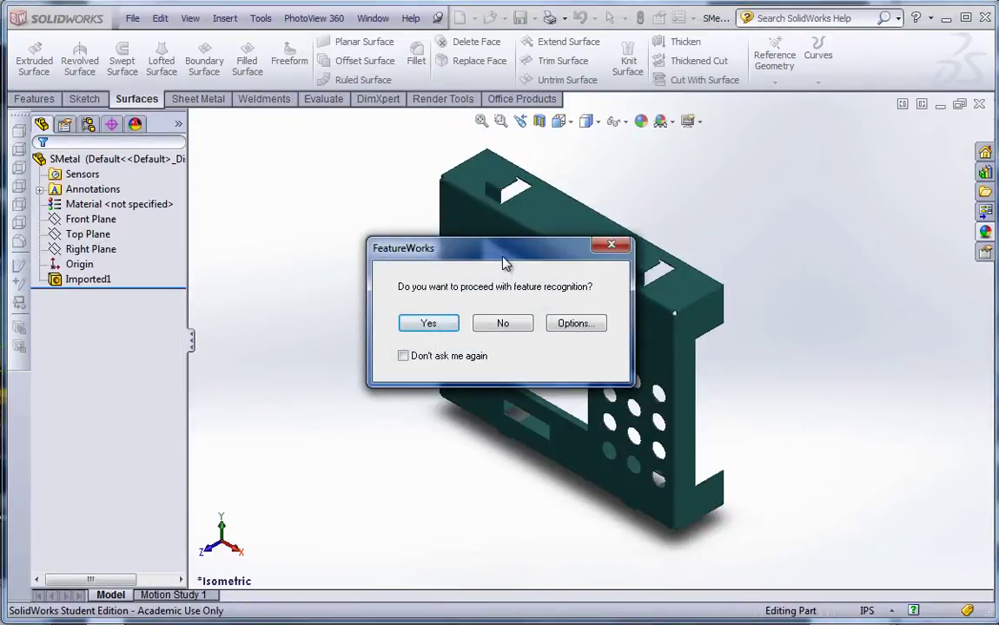
{"action": "left_click_drag", "start_coordinate": [503, 257], "coordinate": [314, 132]}
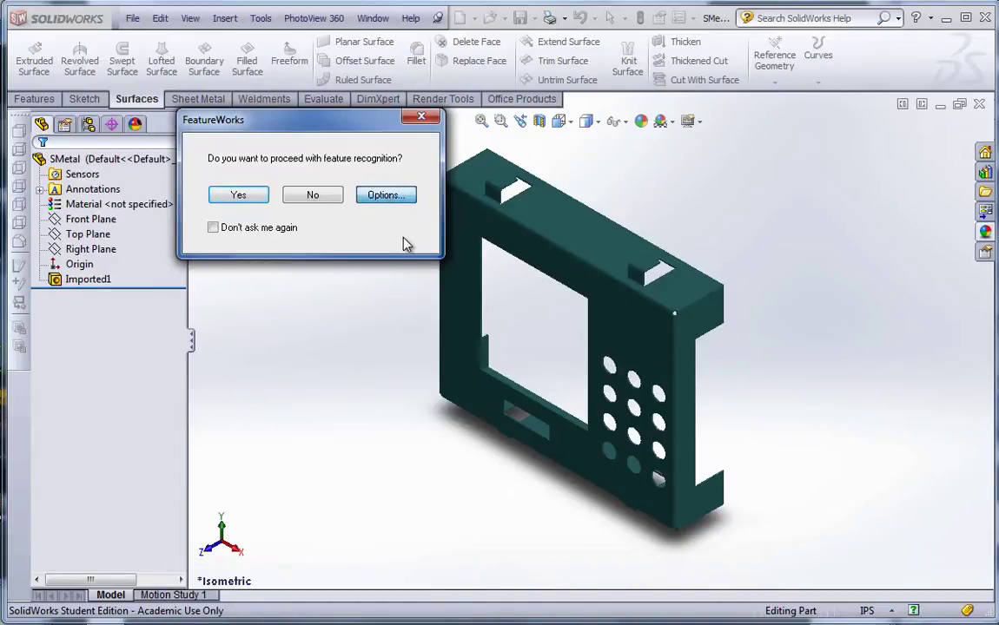
- In FeatureWorks Options, enable Auto Dimensioning of Sketches, review Resize Tool and Advanced Controls, and accept
{"action": "left_click", "coordinate": [402, 196]}
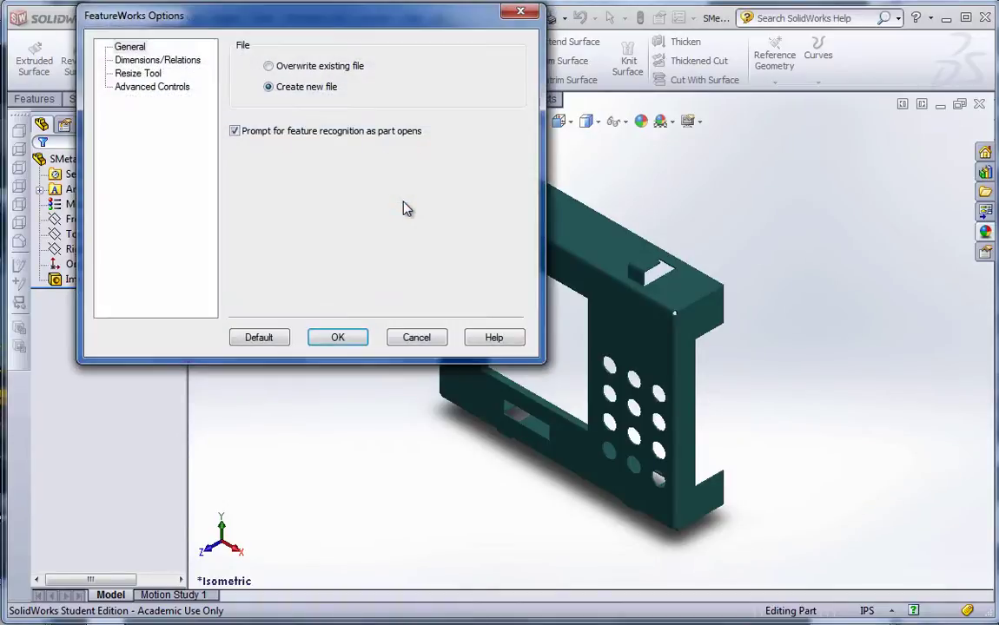
{"action": "left_click_drag", "start_coordinate": [261, 14], "coordinate": [365, 215]}
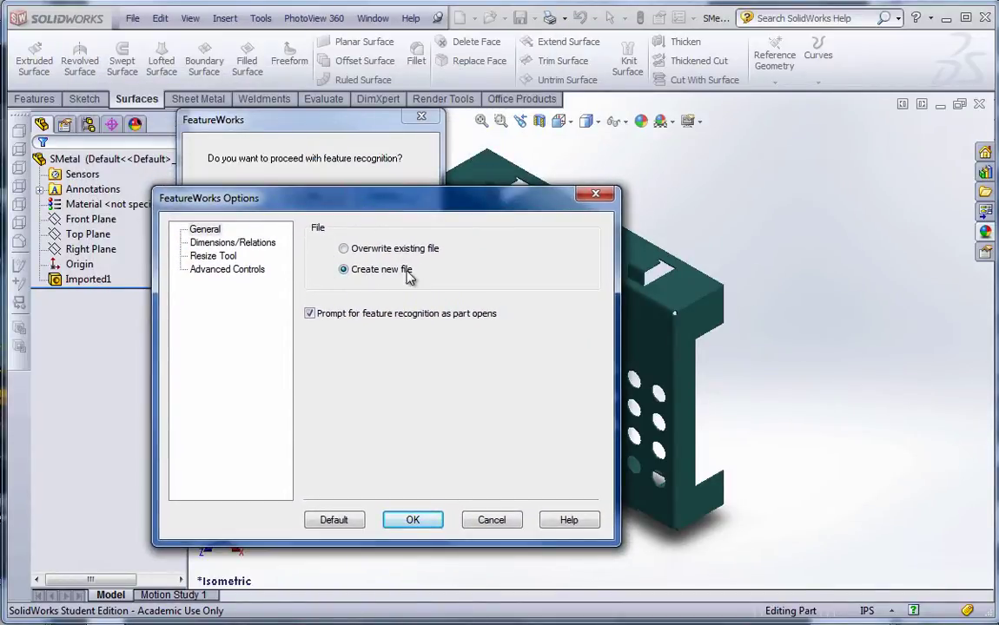
{"action": "left_click", "coordinate": [207, 243]}
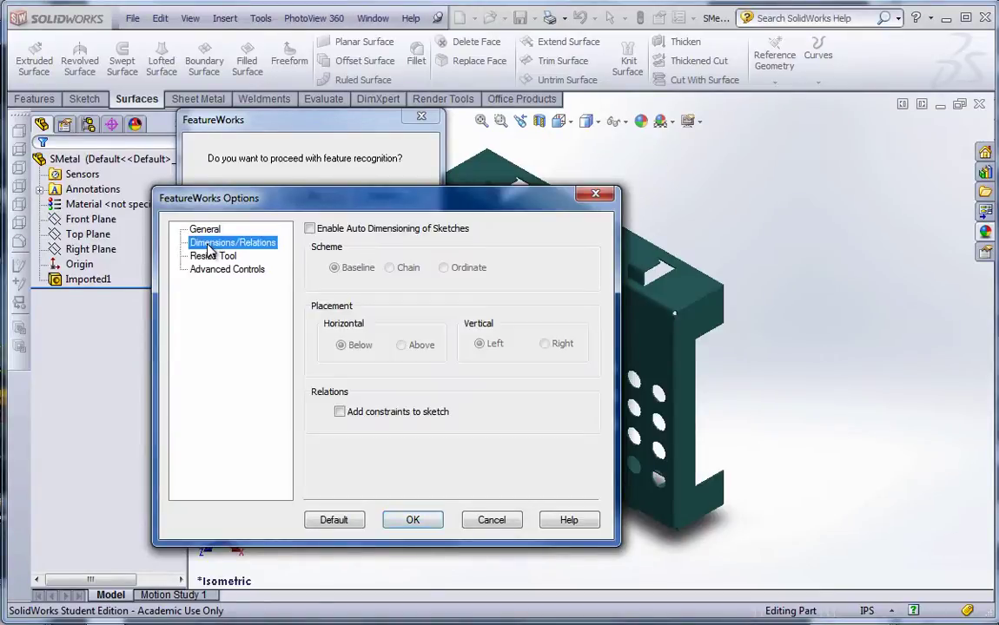
{"action": "left_click", "coordinate": [311, 229]}
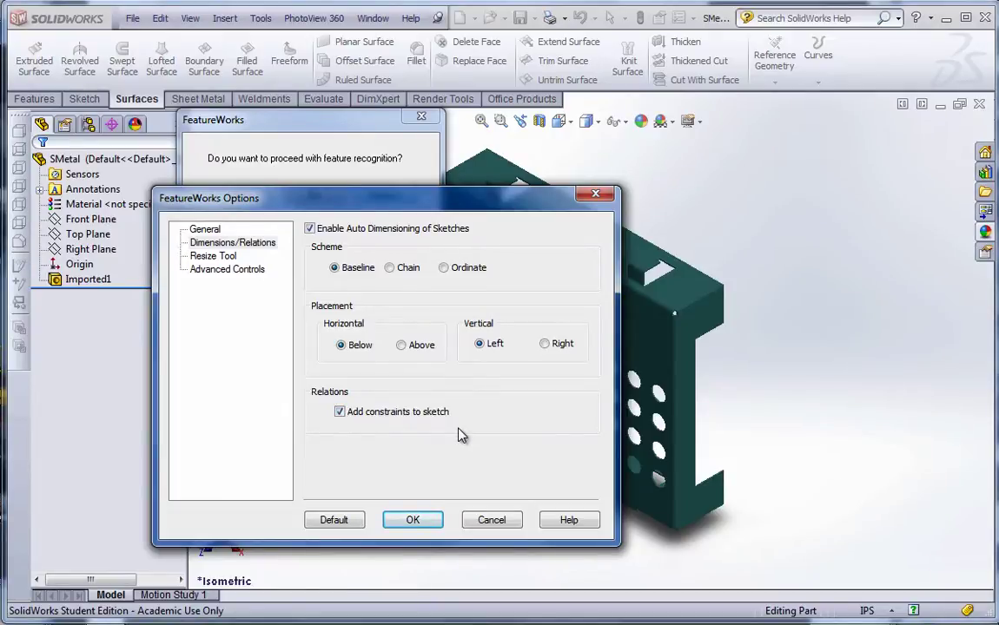
{"action": "left_click", "coordinate": [210, 257]}
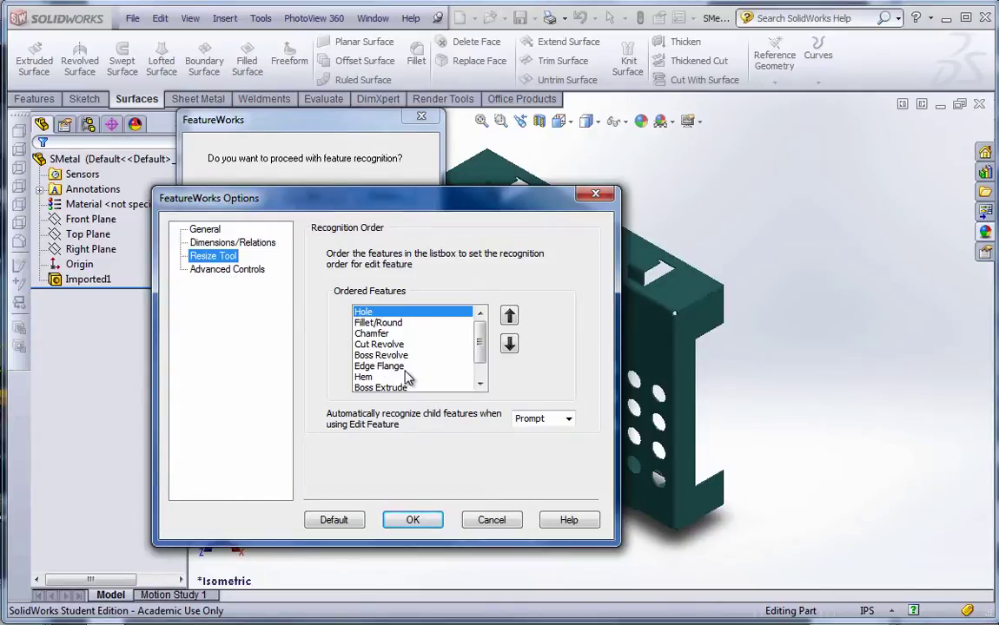
{"action": "left_click", "coordinate": [231, 271]}
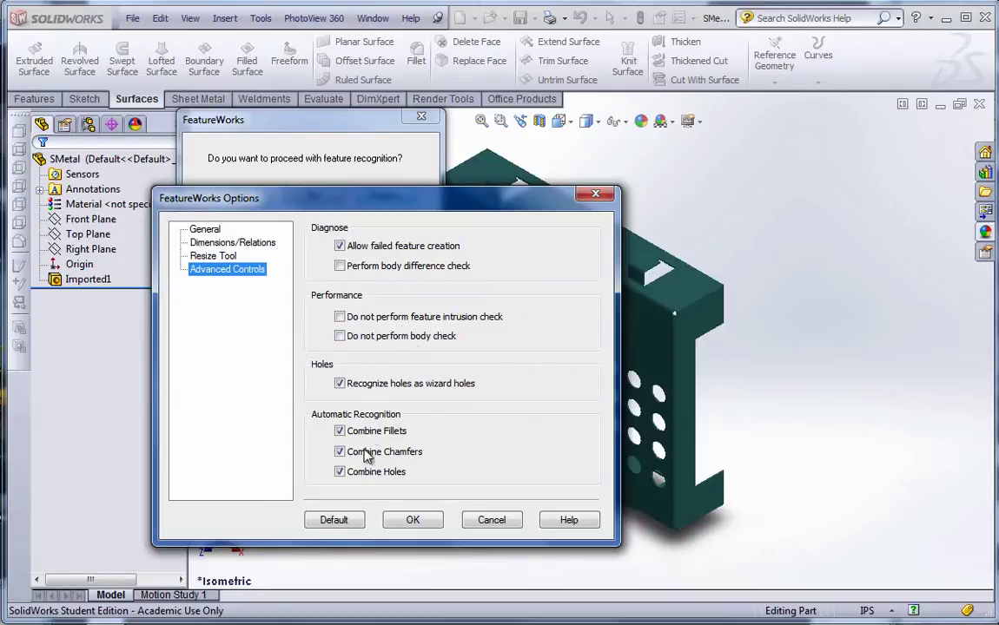
{"action": "left_click", "coordinate": [413, 521]}
- Set recognition to sheet metal features, clearing Ribs and adding Edge Flange and Sketched bend
{"action": "left_click", "coordinate": [238, 194]}
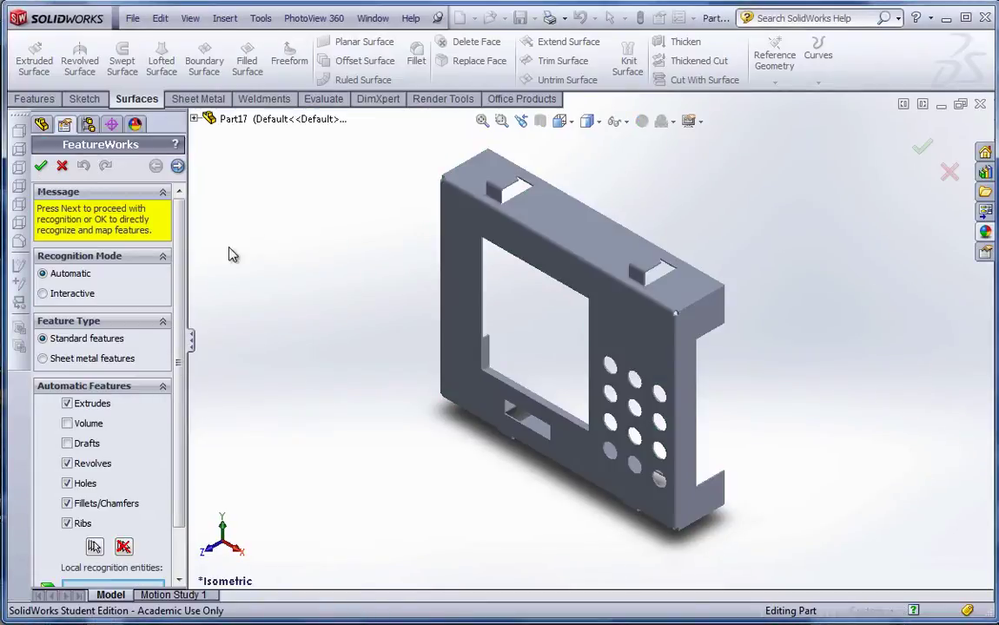
{"action": "left_click_drag", "start_coordinate": [178, 293], "coordinate": [183, 314]}
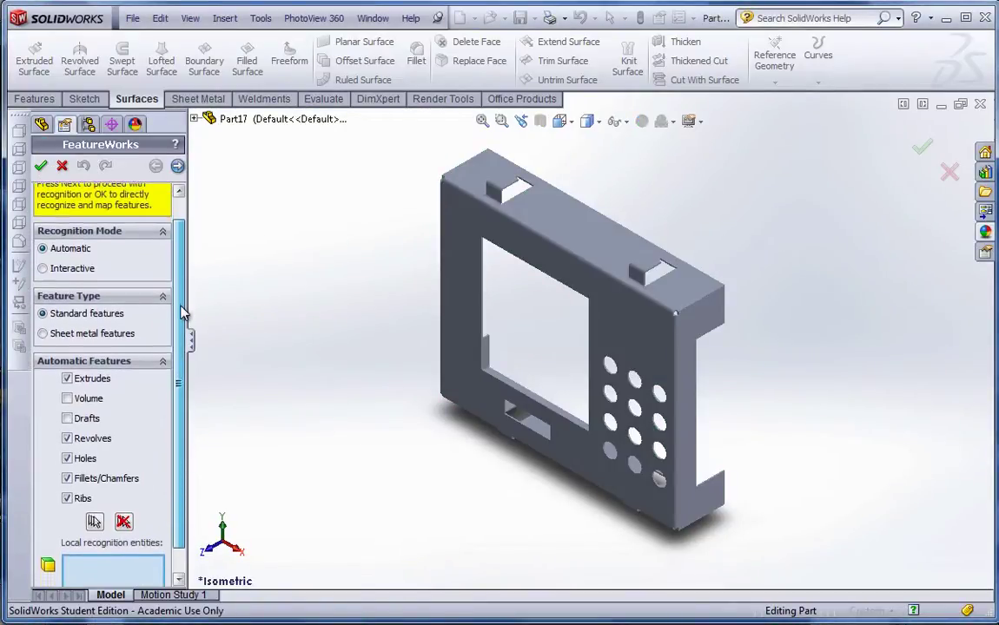
{"action": "left_click", "coordinate": [43, 330]}
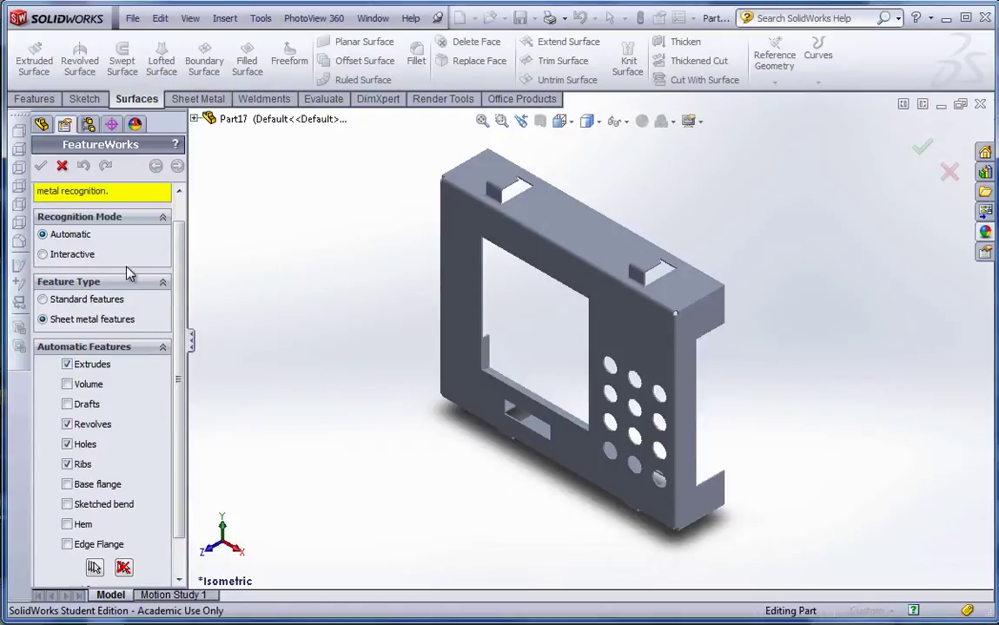
{"action": "scroll", "coordinate": [161, 330], "scroll_direction": "down", "scroll_amount": 2}
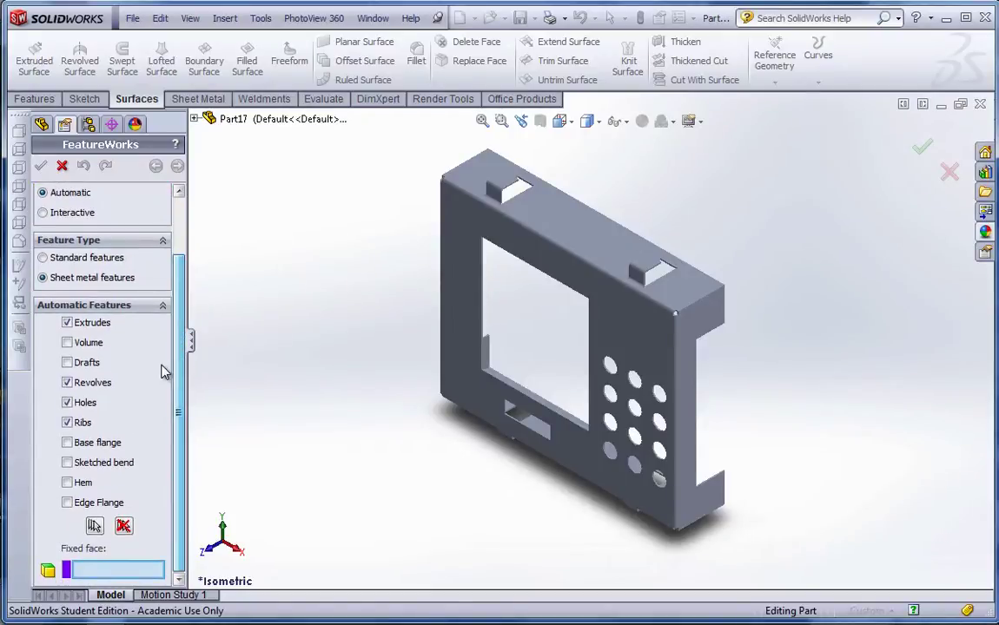
{"action": "left_click", "coordinate": [68, 423]}
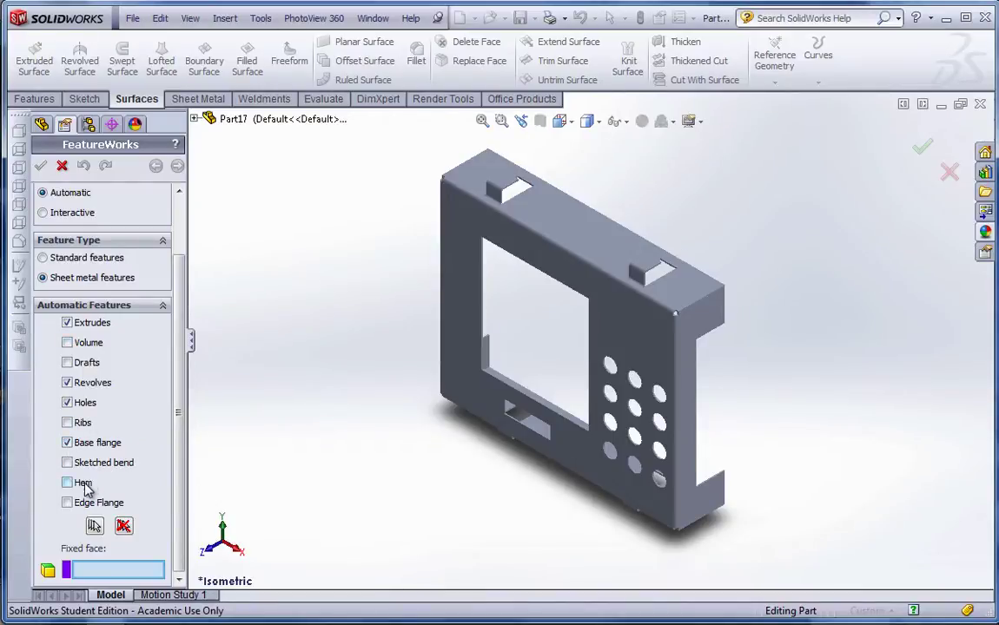
{"action": "left_click", "coordinate": [68, 503]}
{"action": "left_click", "coordinate": [68, 463]}
- Pick the enclosure's base face as the fixed face and clear Revolves
{"action": "middle_click_drag", "start_coordinate": [371, 363], "coordinate": [448, 375]}
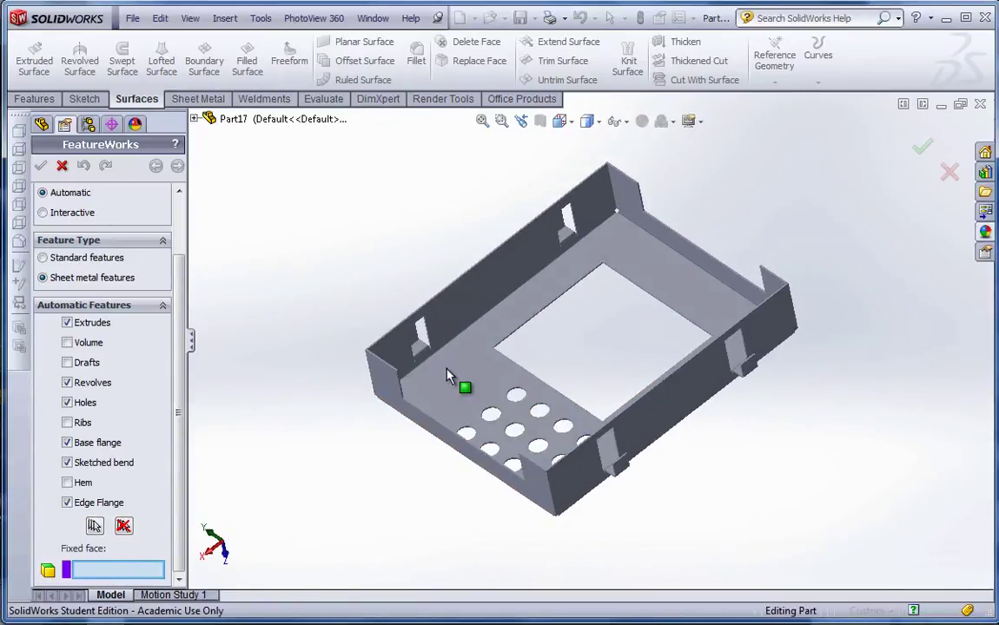
{"action": "left_click", "coordinate": [491, 386]}
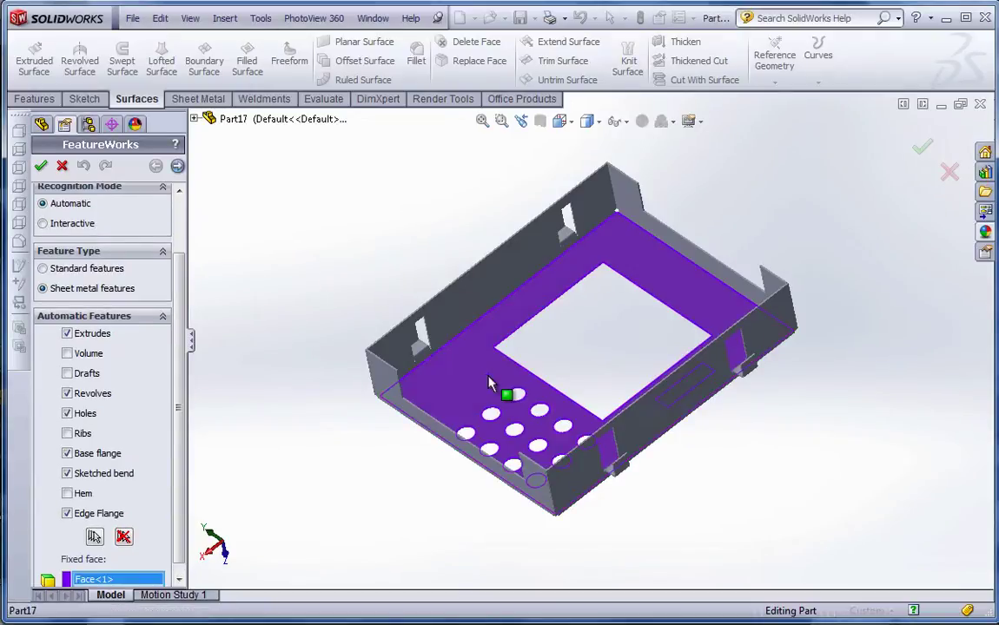
{"action": "left_click", "coordinate": [68, 394]}
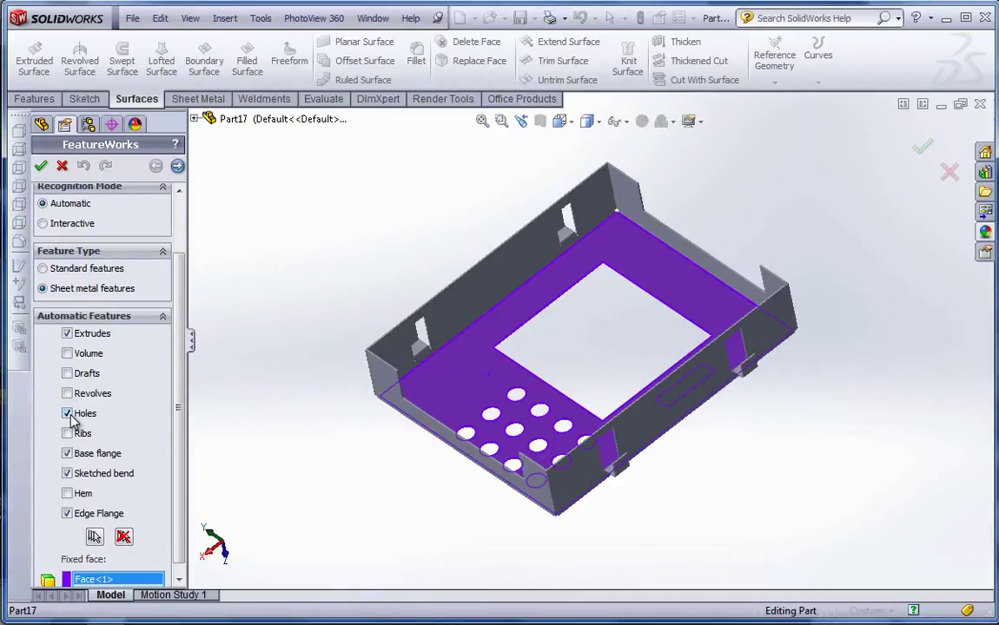
{"action": "left_click_drag", "start_coordinate": [178, 410], "coordinate": [206, 257]}
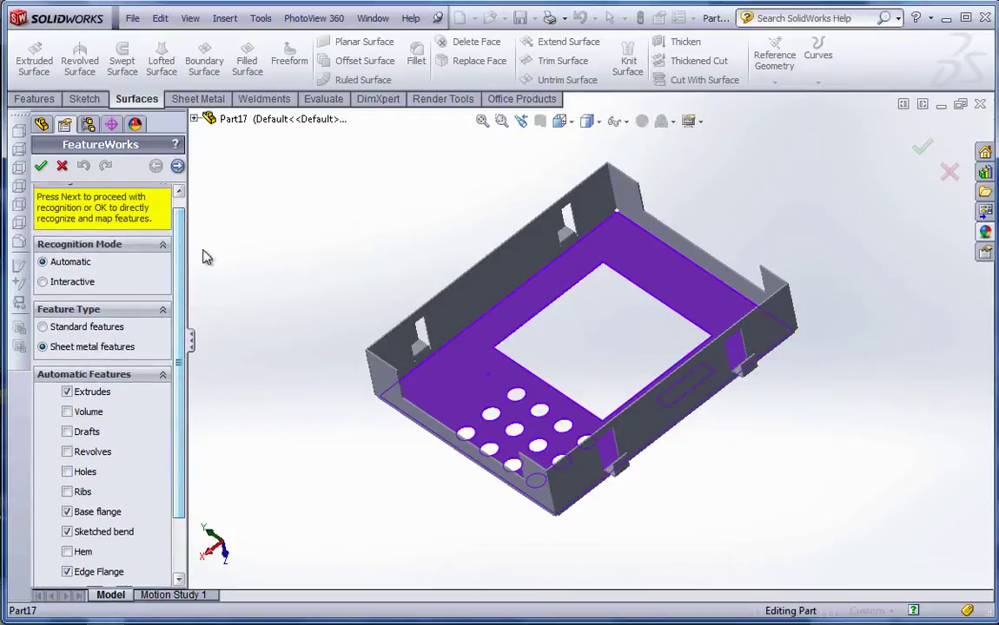
- Run automatic recognition of the enclosure's sheet metal features
{"action": "left_click", "coordinate": [177, 166]}
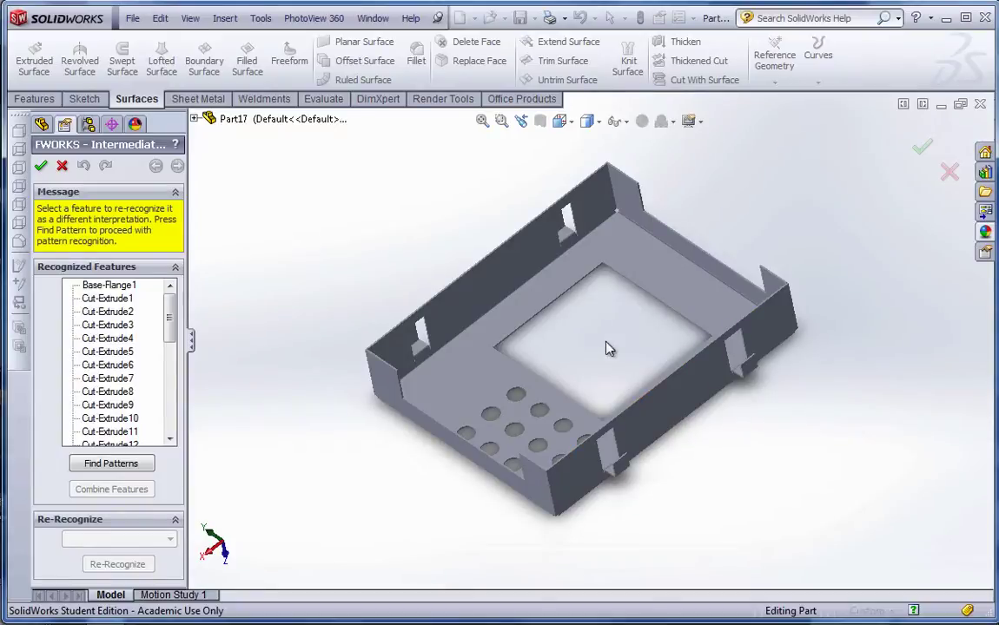
{"action": "middle_click_drag", "start_coordinate": [573, 310], "coordinate": [439, 312]}
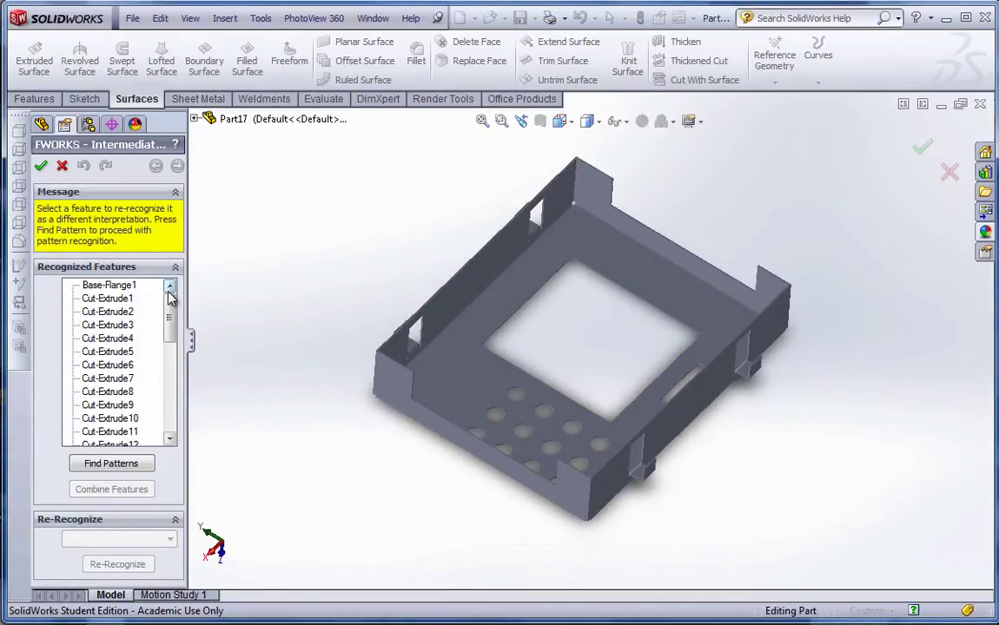
{"action": "left_click_drag", "start_coordinate": [170, 314], "coordinate": [172, 418]}
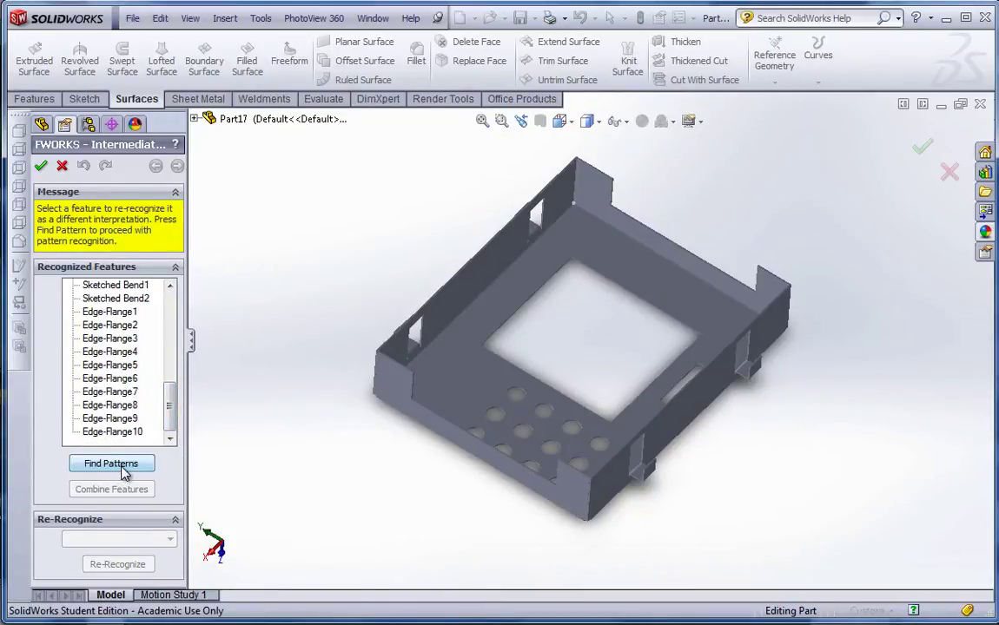
- Find Linear patterns among the cuts and accept the three linear patterns found
{"action": "left_click", "coordinate": [111, 469]}
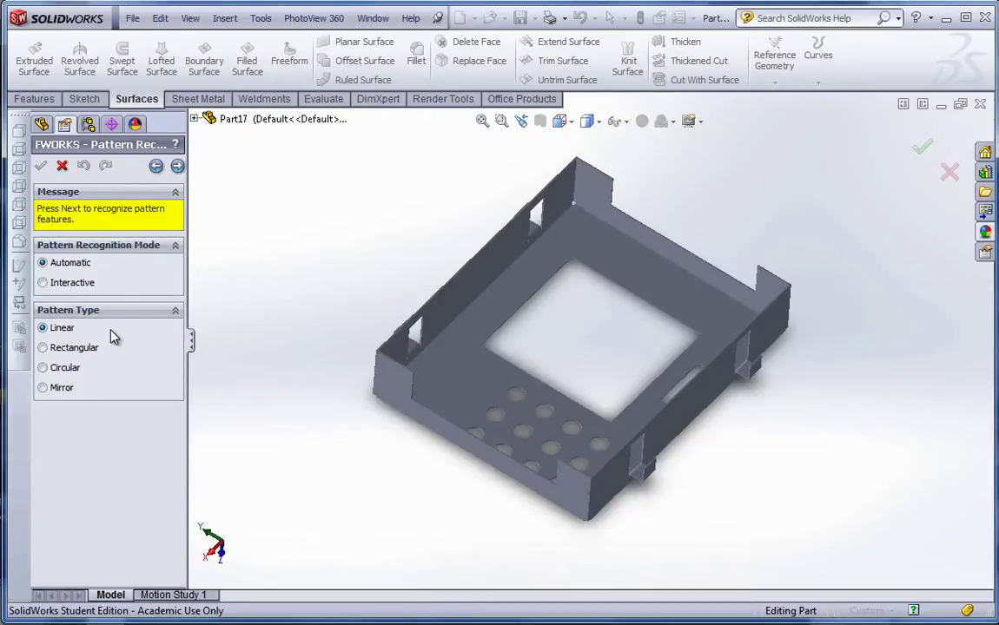
{"action": "left_click", "coordinate": [42, 348]}
{"action": "left_click", "coordinate": [45, 328]}
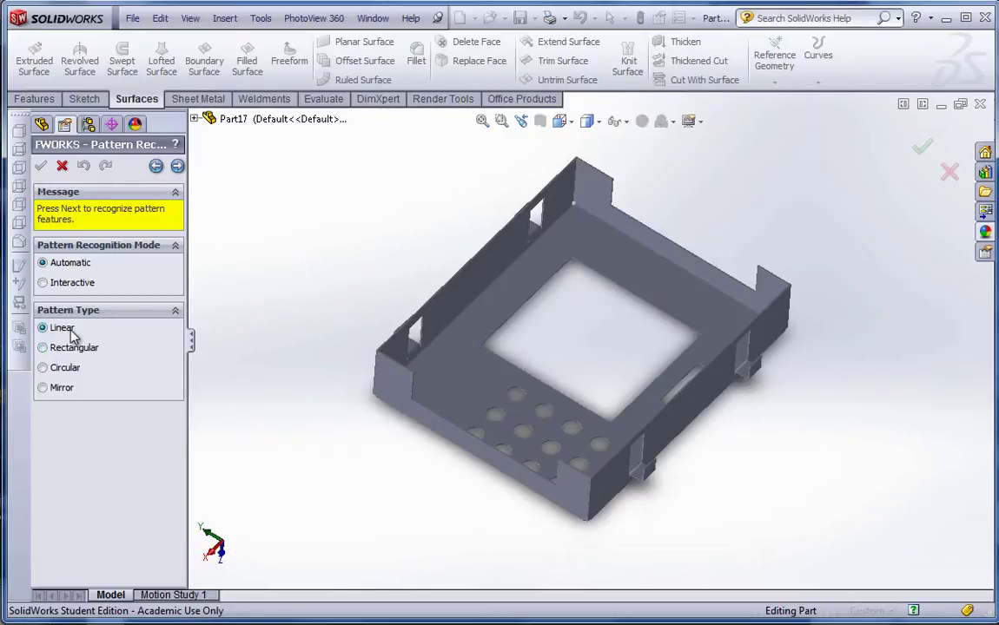
{"action": "left_click", "coordinate": [176, 166]}
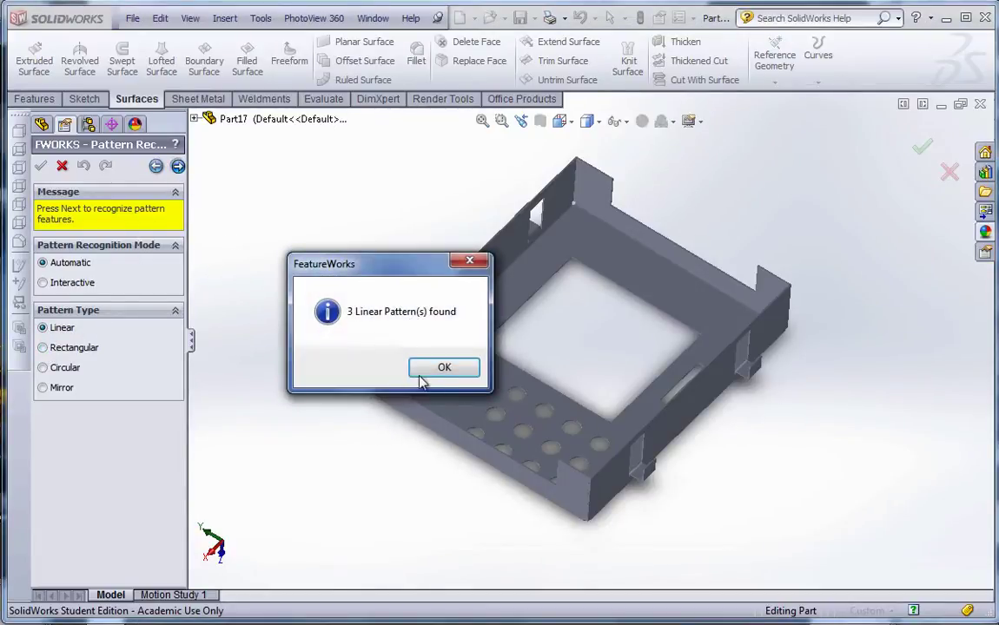
{"action": "left_click", "coordinate": [443, 369]}
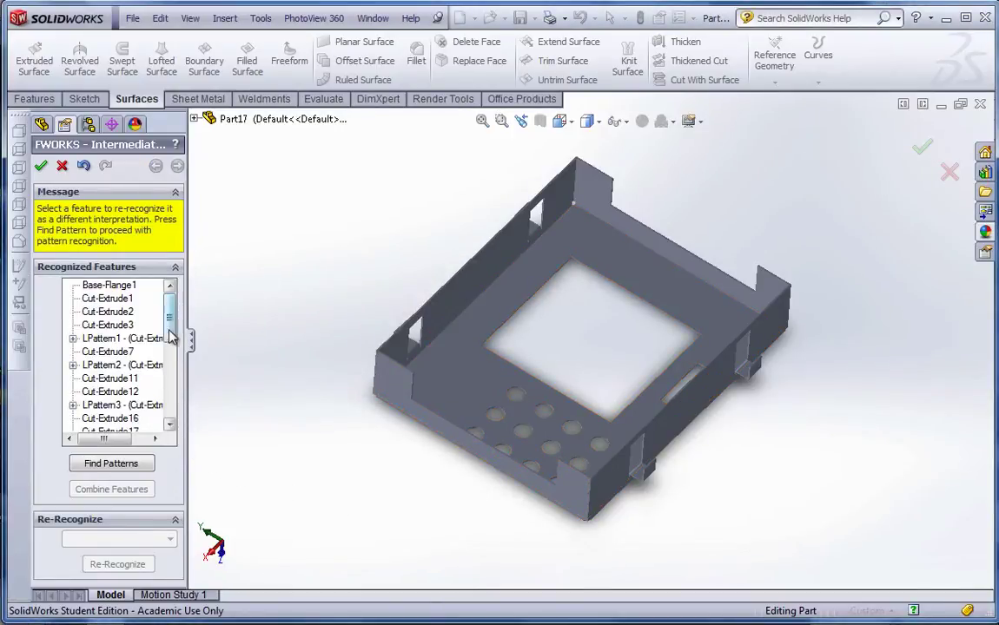
{"action": "left_click_drag", "start_coordinate": [172, 326], "coordinate": [172, 395]}
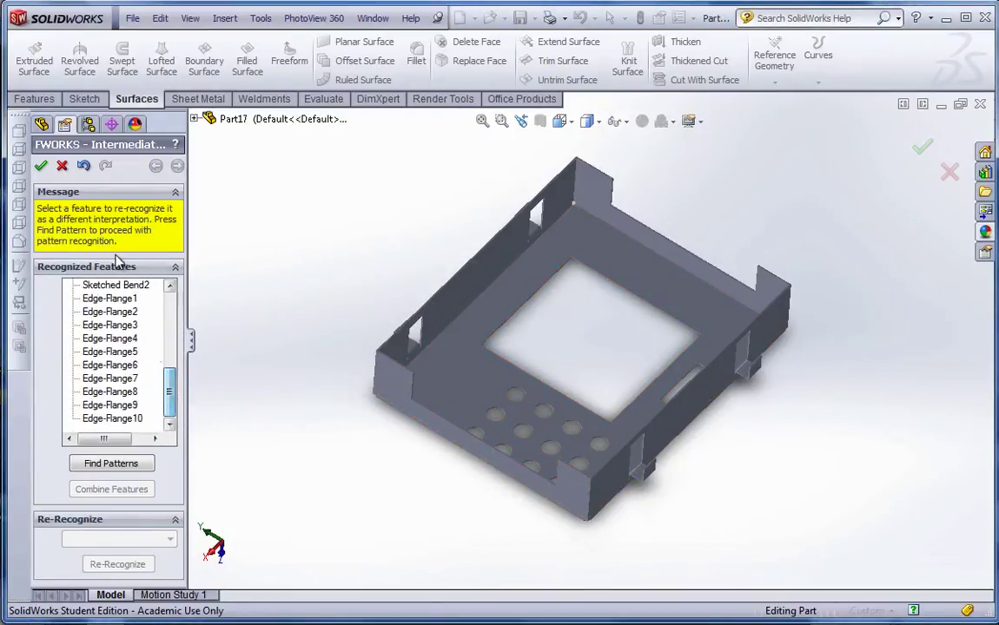
- Accept the recognized features and view the SMetal enclosure from above
{"action": "left_click", "coordinate": [41, 166]}
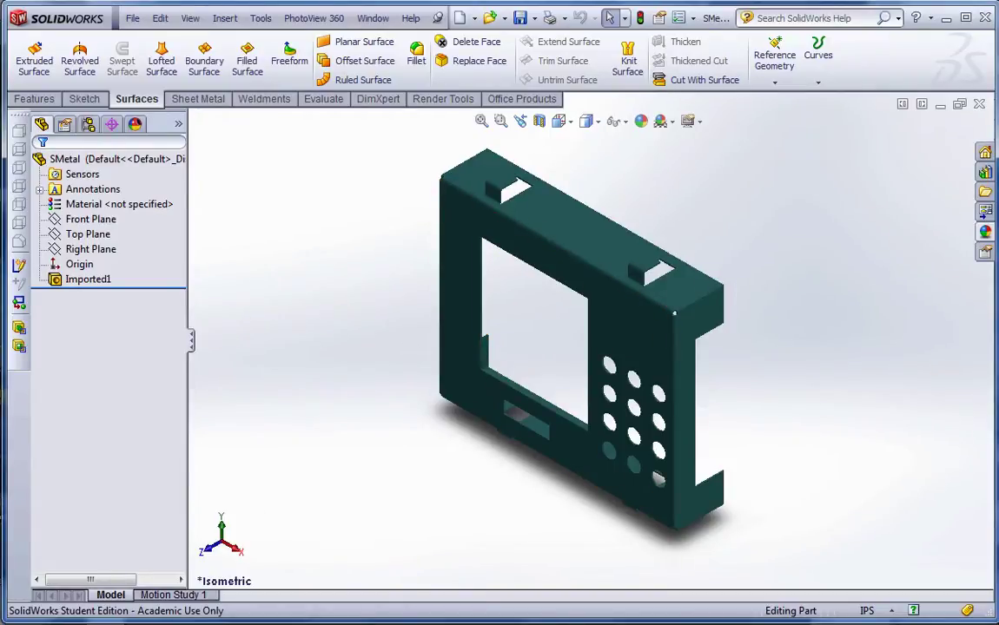
{"action": "middle_click_drag", "start_coordinate": [573, 279], "coordinate": [338, 275]}
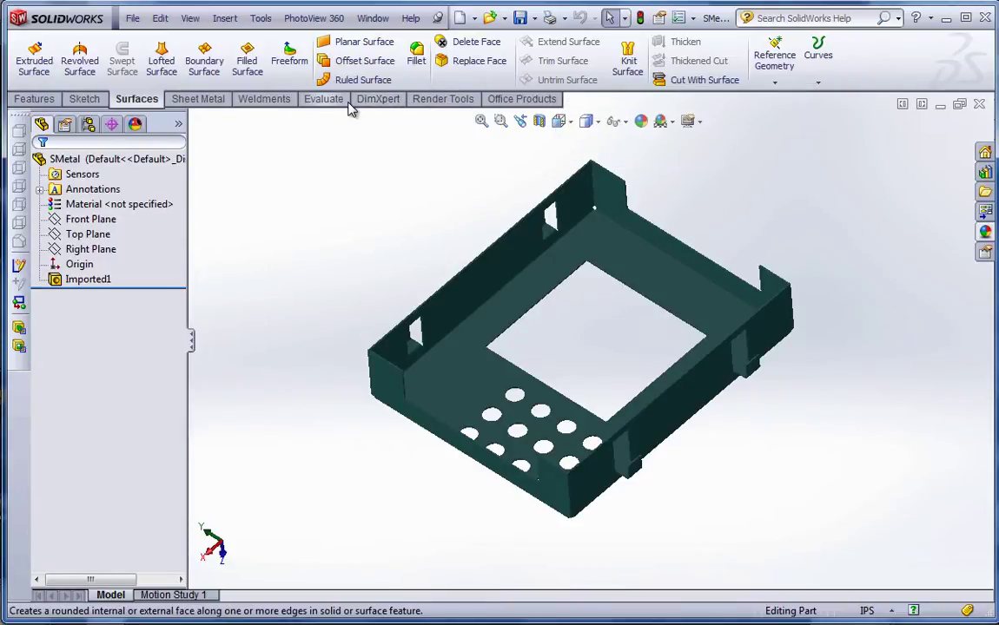
- Insert Bends with the base face fixed and K-factor 0.32, then flatten and refold the part
{"action": "left_click", "coordinate": [198, 98]}
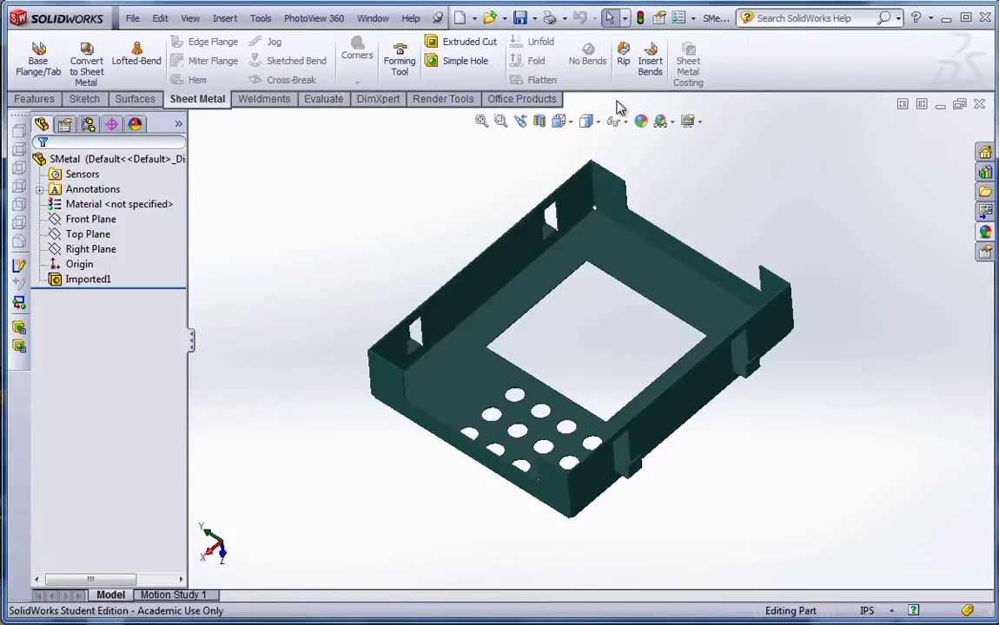
{"action": "left_click", "coordinate": [650, 61]}
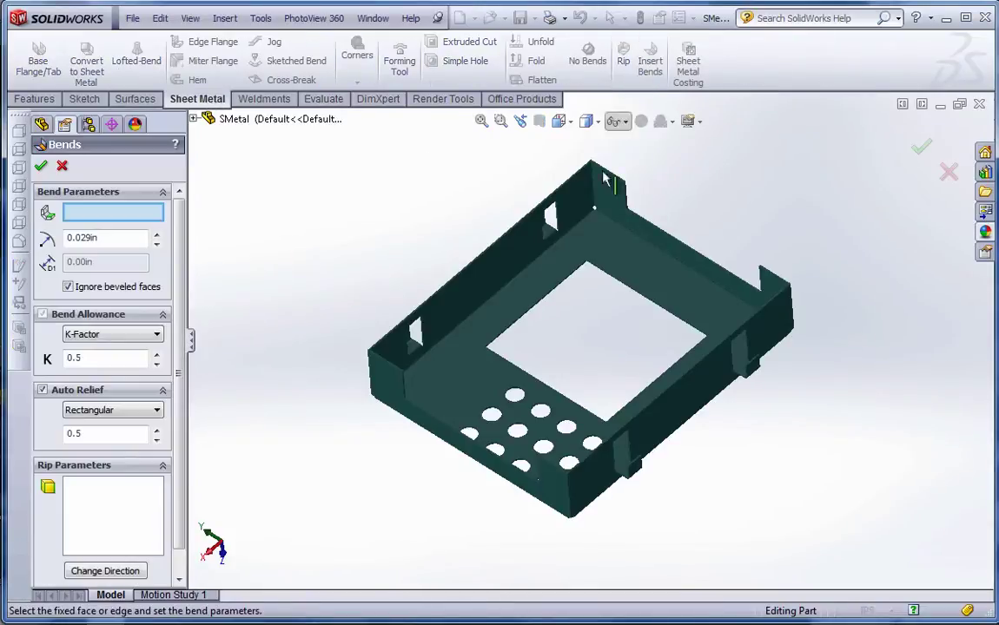
{"action": "left_click", "coordinate": [464, 379]}
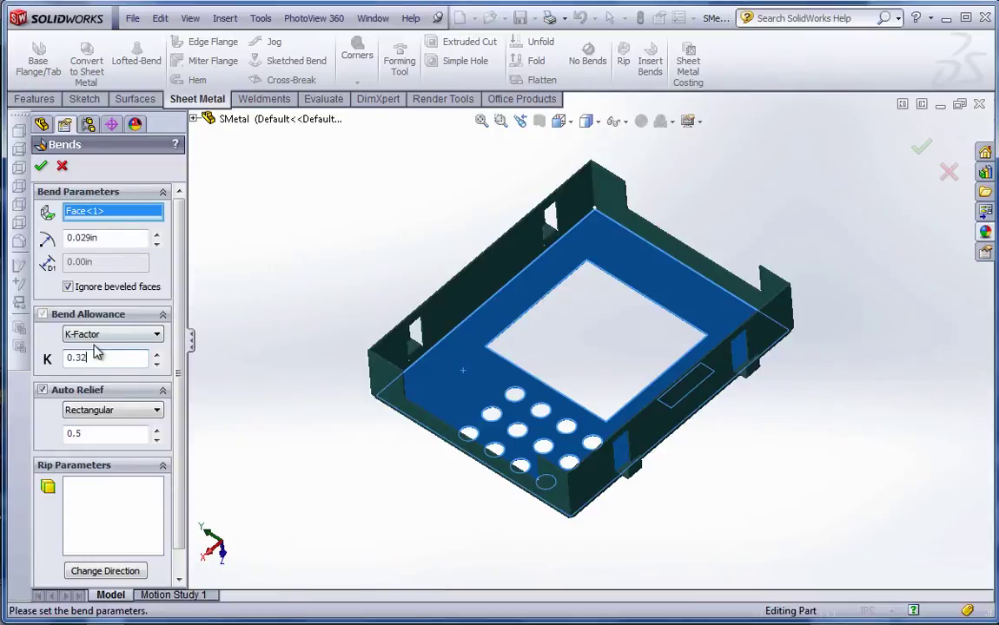
{"action": "left_click", "coordinate": [40, 165]}
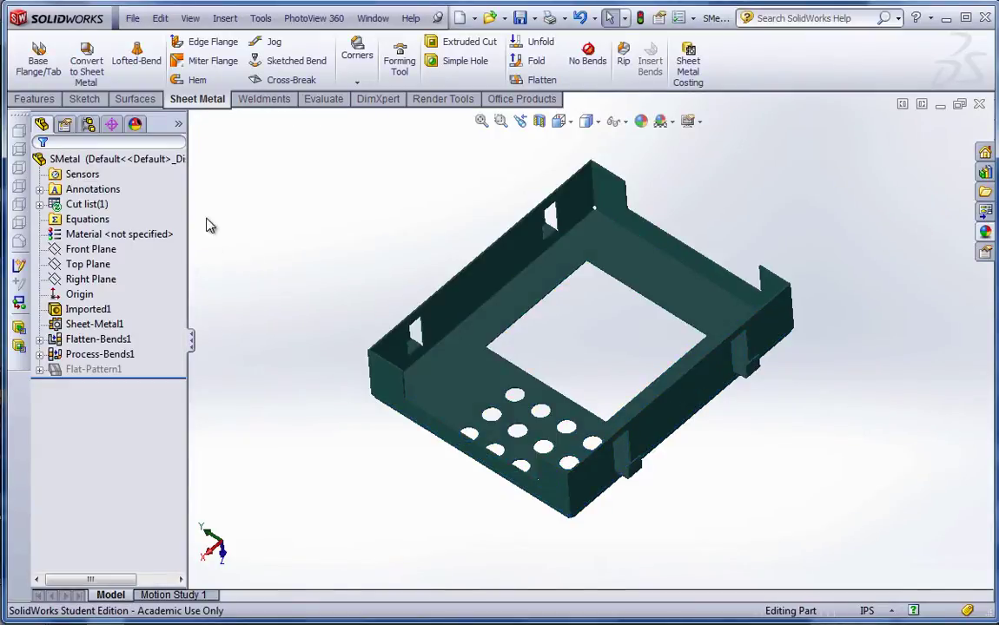
{"action": "left_click", "coordinate": [537, 80]}
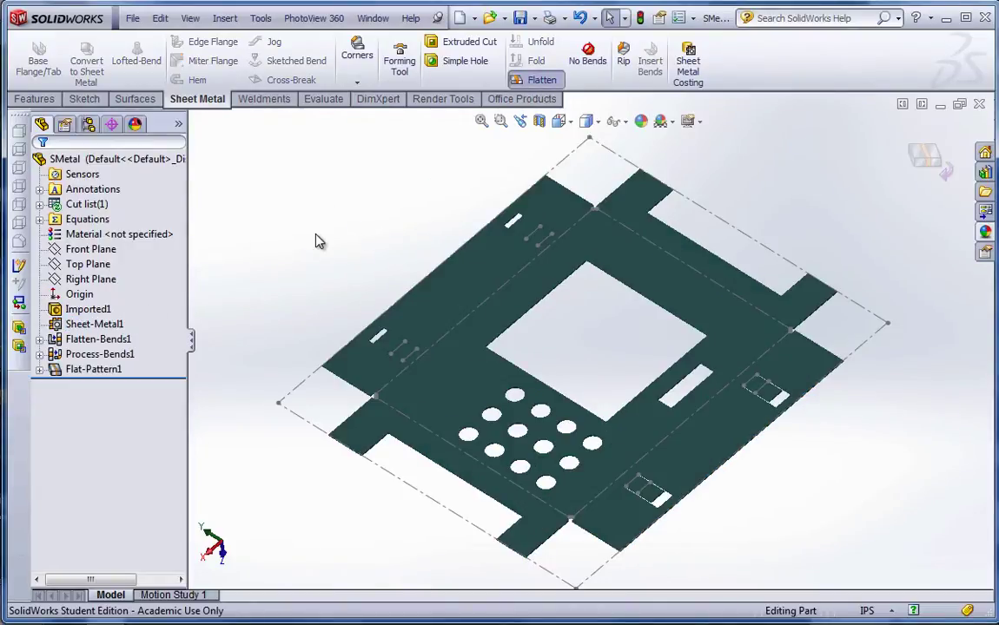
{"action": "left_click", "coordinate": [533, 81]}
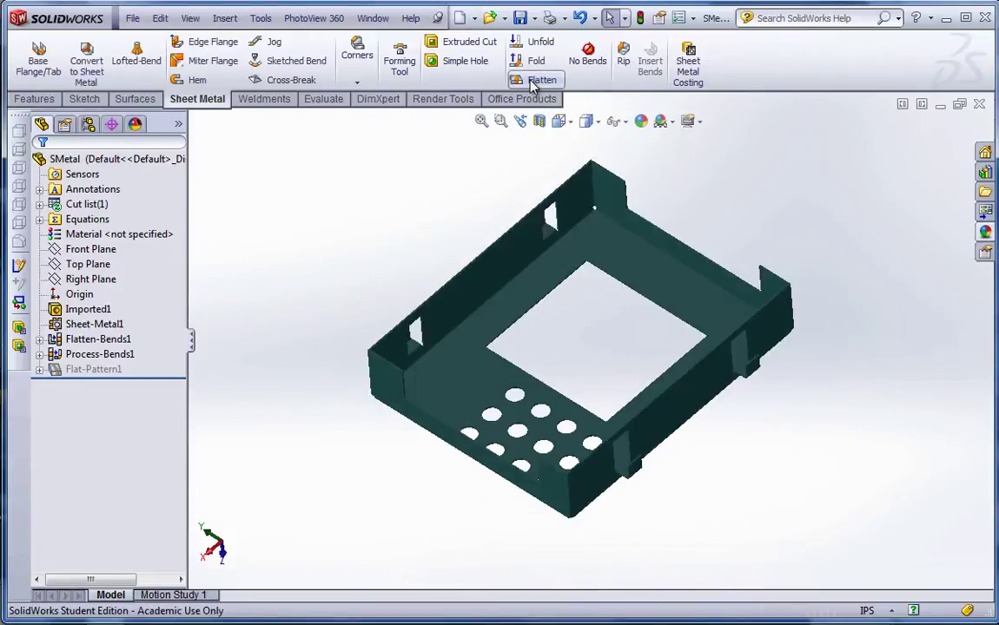
- Close SMetal without saving and browse to the Sample Files folder on the STORE N GO (E:) drive
{"action": "left_click", "coordinate": [979, 105]}
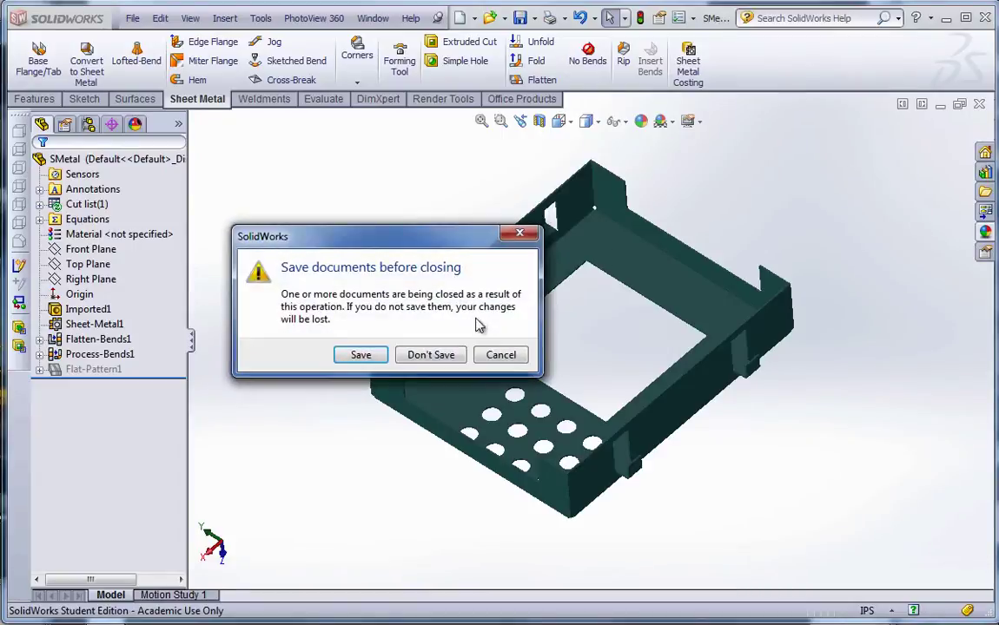
{"action": "left_click", "coordinate": [431, 356]}
{"action": "left_click", "coordinate": [130, 21]}
{"action": "left_click", "coordinate": [161, 60]}
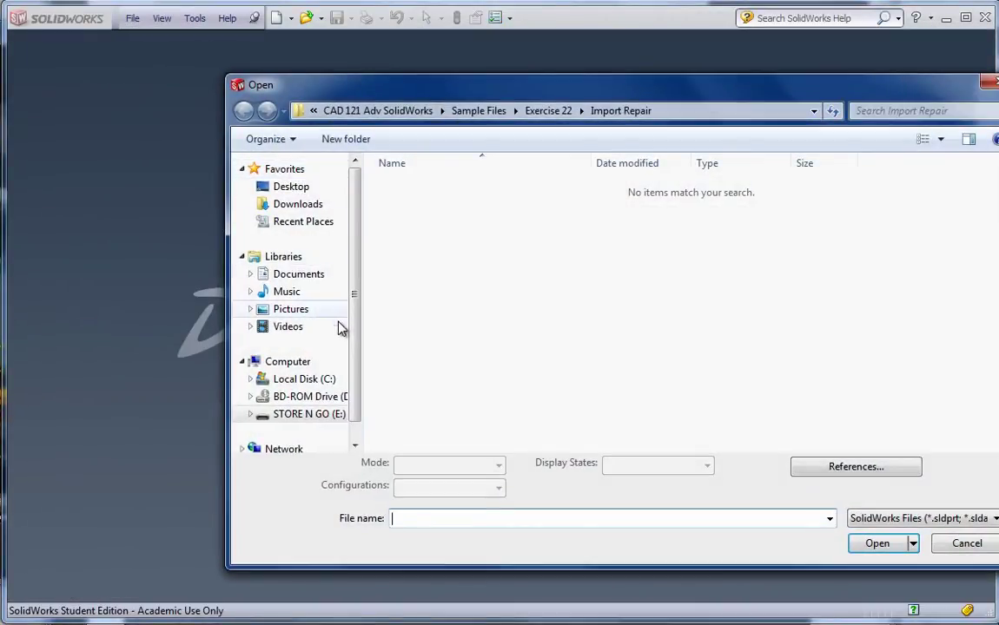
{"action": "left_click", "coordinate": [291, 417]}
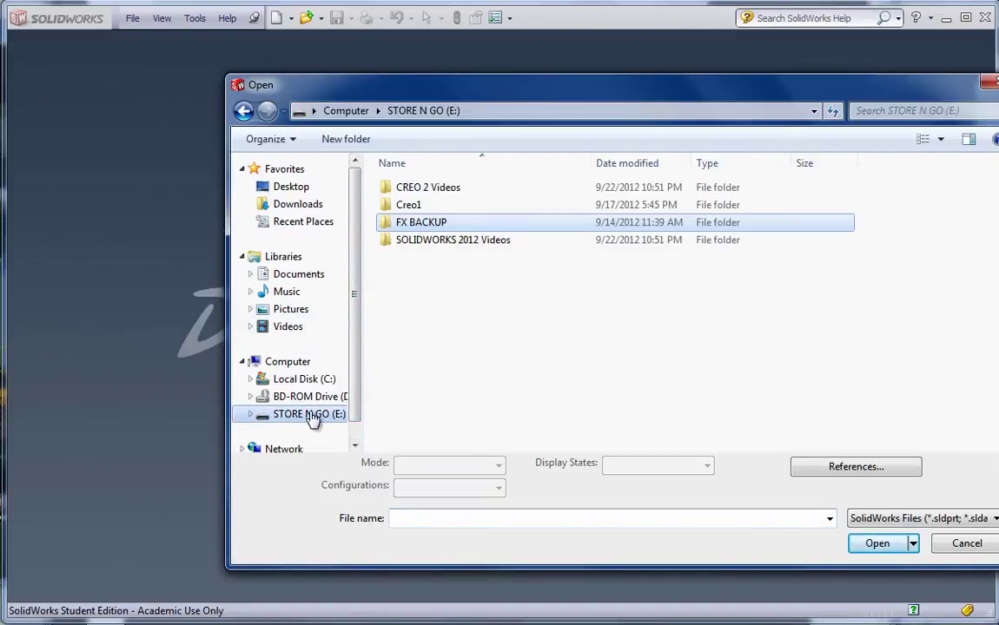
{"action": "double_click", "coordinate": [441, 225]}
{"action": "double_click", "coordinate": [423, 275]}
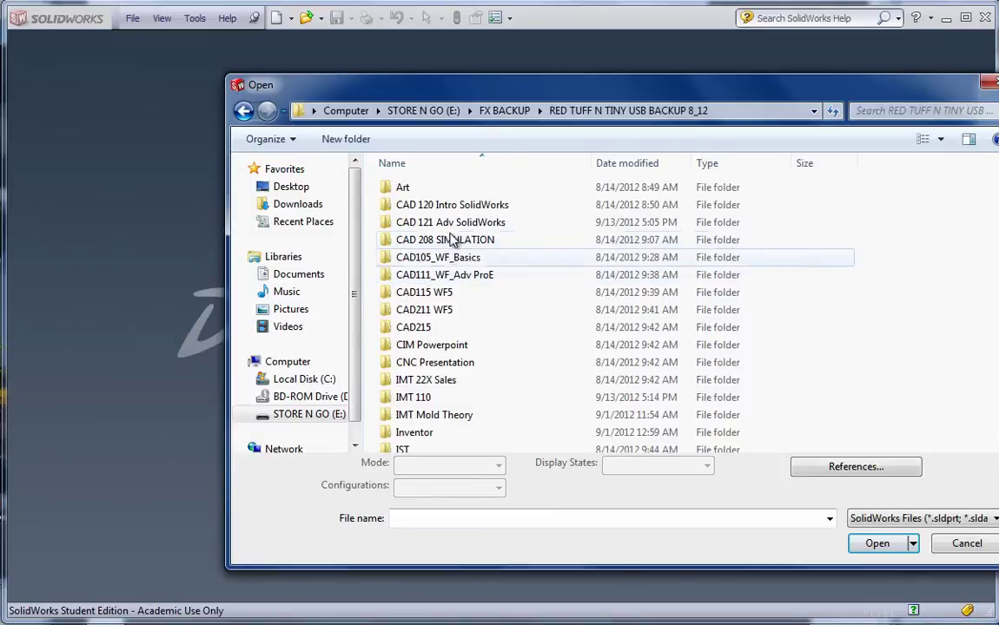
{"action": "double_click", "coordinate": [430, 226]}
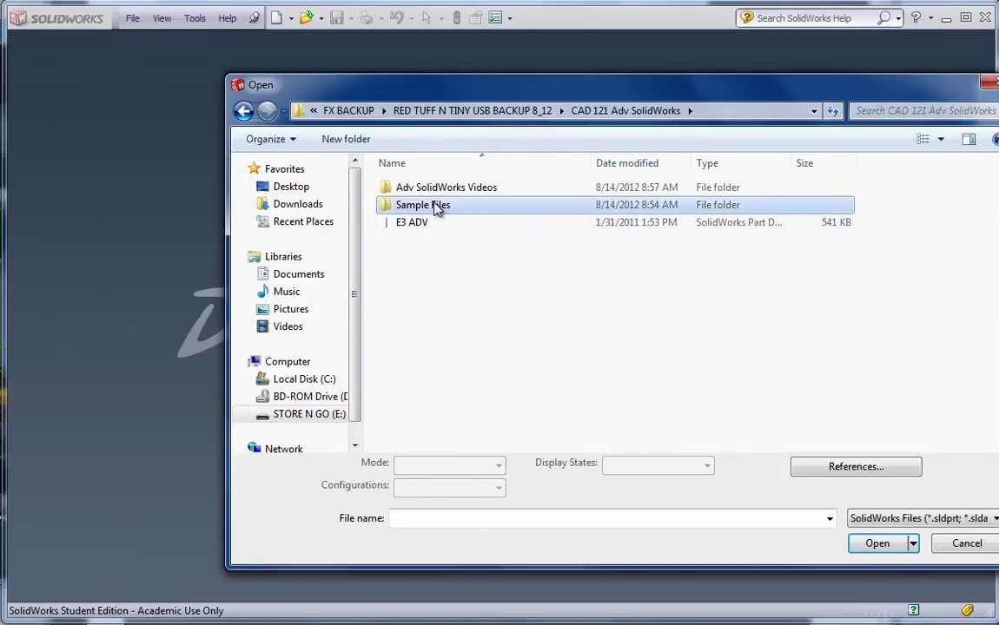
{"action": "double_click", "coordinate": [440, 205]}
- Open the Parasolid file Button.x_b from Exercise 22\Import Repair
{"action": "double_click", "coordinate": [419, 345]}
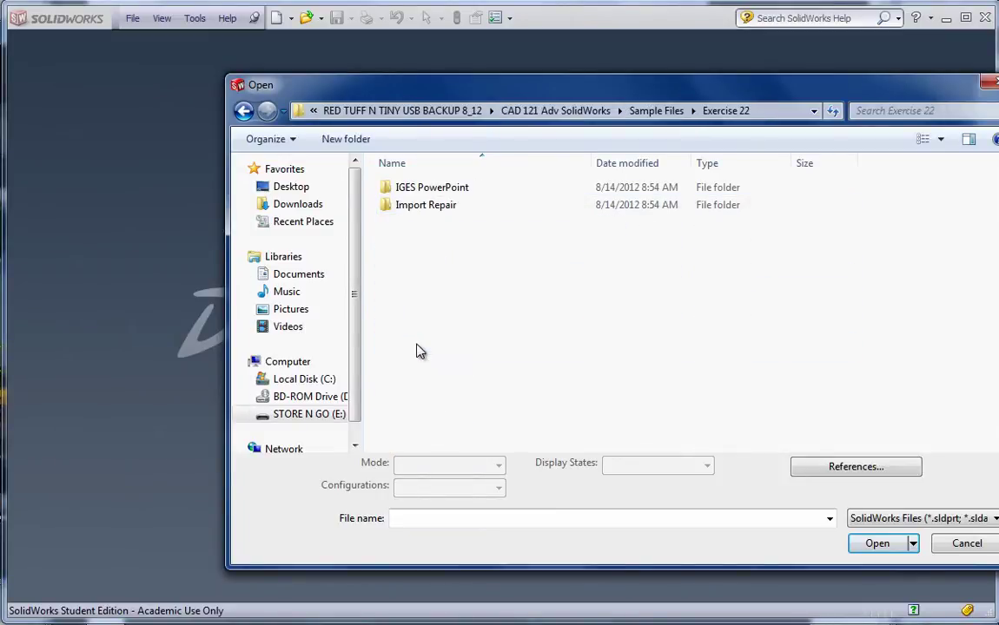
{"action": "double_click", "coordinate": [417, 209]}
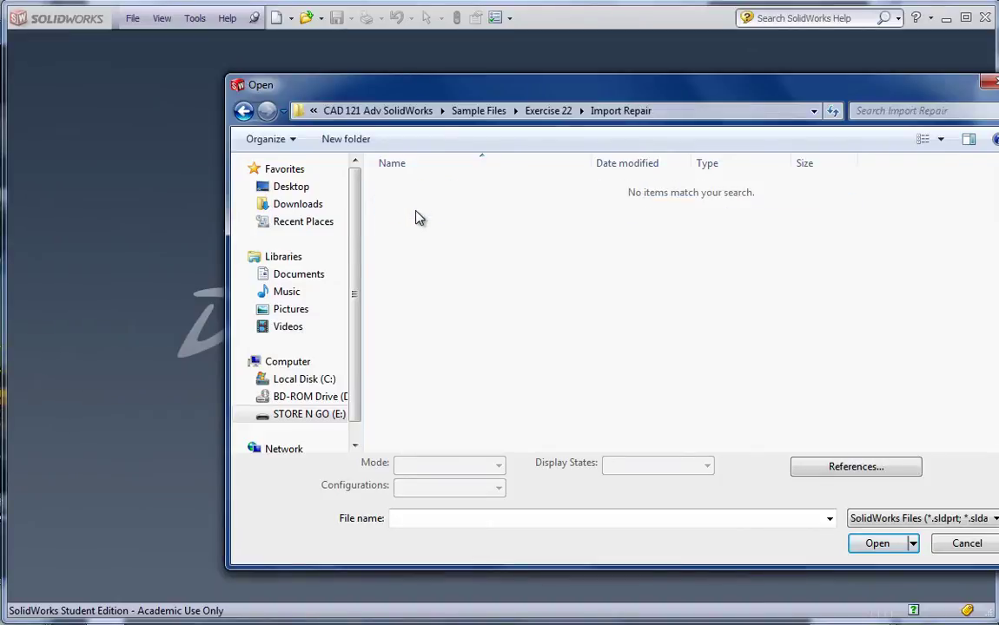
{"action": "left_click", "coordinate": [885, 518]}
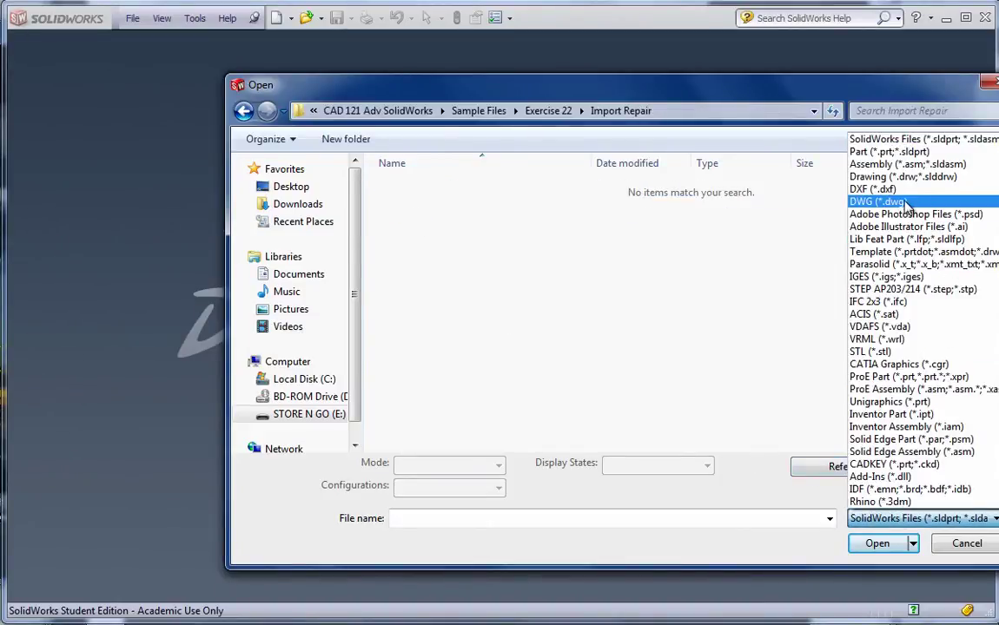
{"action": "left_click", "coordinate": [879, 265]}
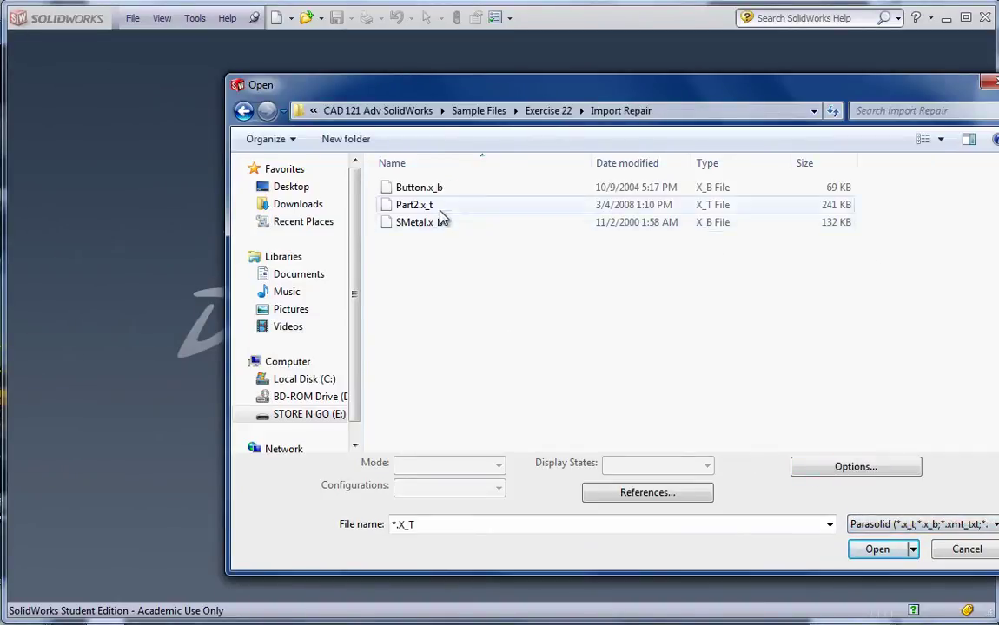
{"action": "left_click", "coordinate": [418, 187]}
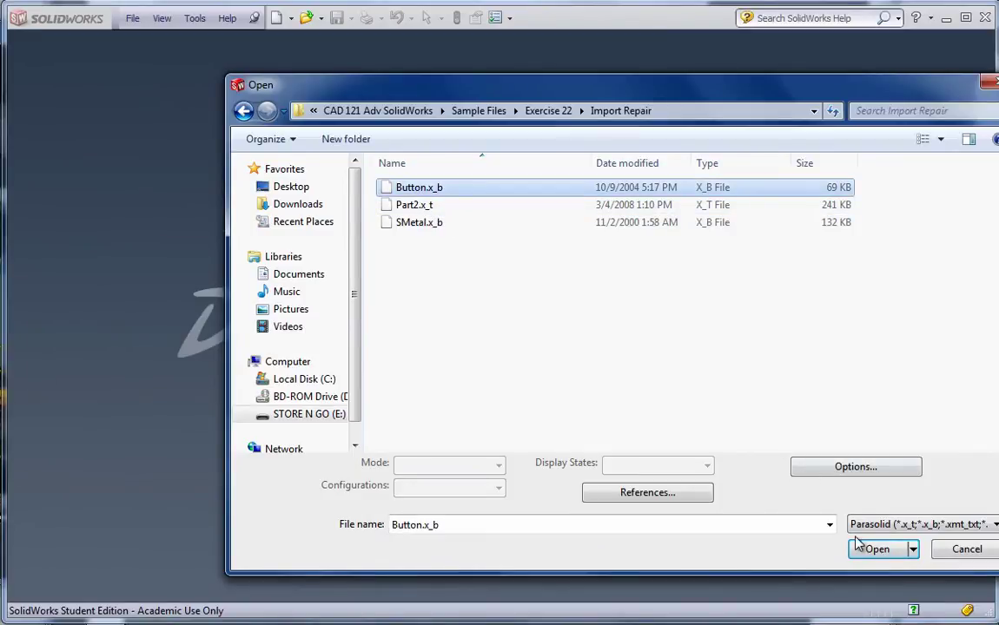
{"action": "left_click", "coordinate": [873, 549]}
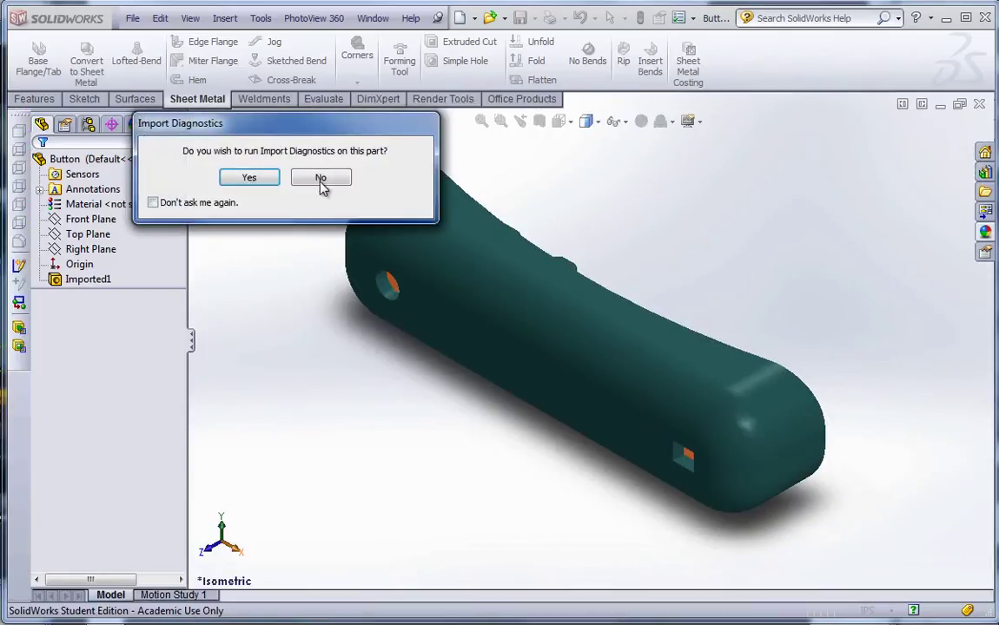
- Run Import Diagnostics on Button, close the fault-free result, and agree to feature recognition
{"action": "left_click", "coordinate": [250, 178]}
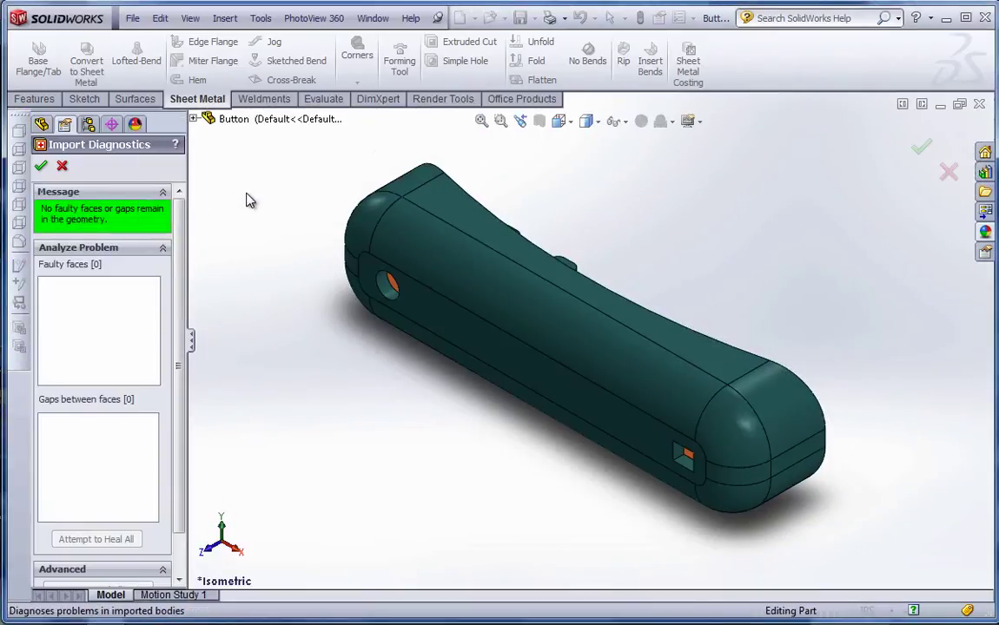
{"action": "left_click", "coordinate": [40, 168]}
{"action": "left_click", "coordinate": [430, 326]}
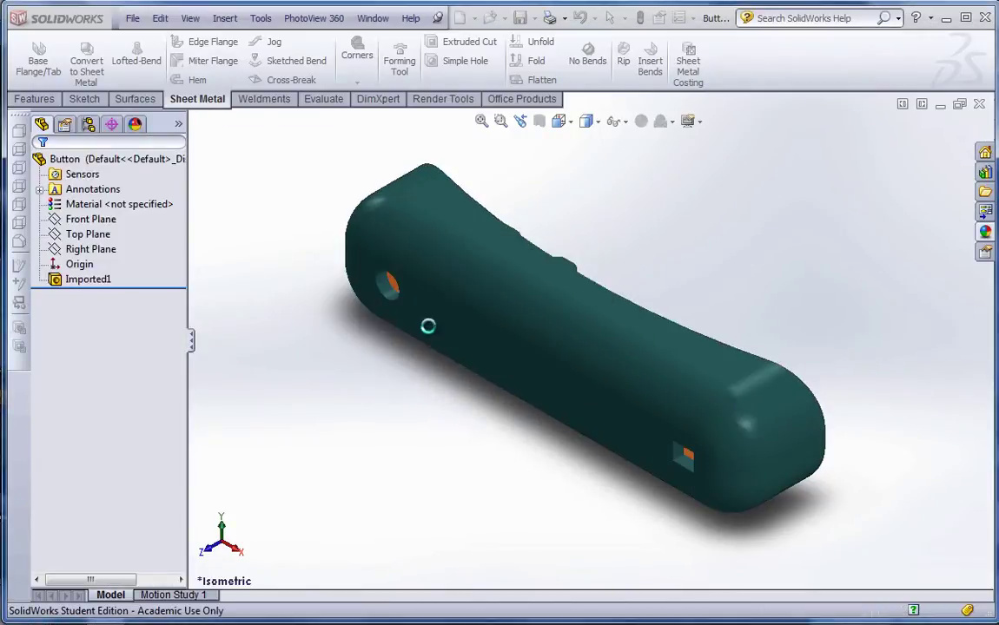
{"action": "left_click", "coordinate": [425, 326]}
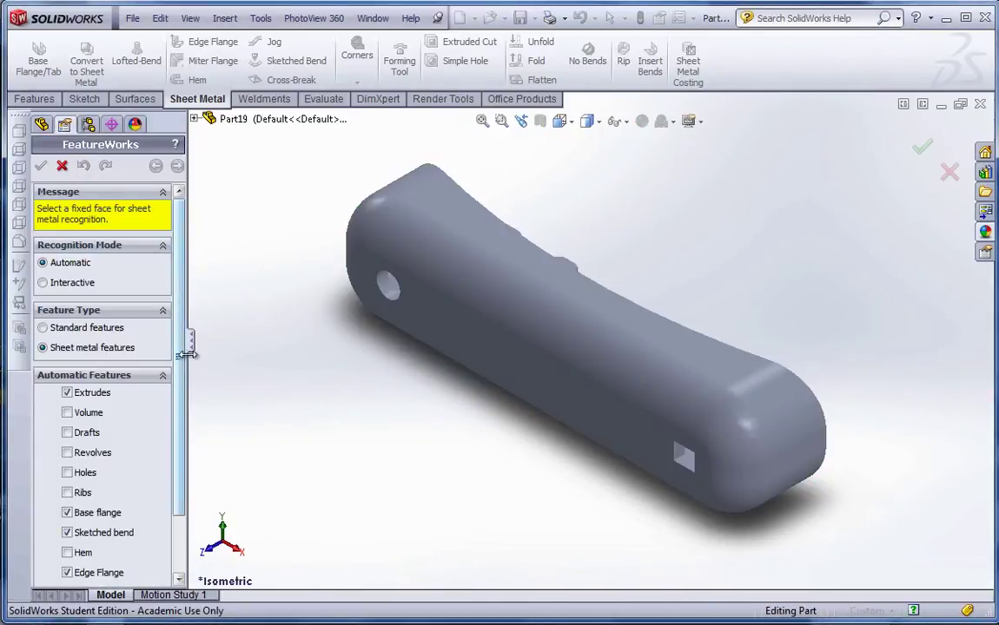
- Recognize Button as Standard features including Ribs, checking its hollow underside first
{"action": "left_click", "coordinate": [54, 328]}
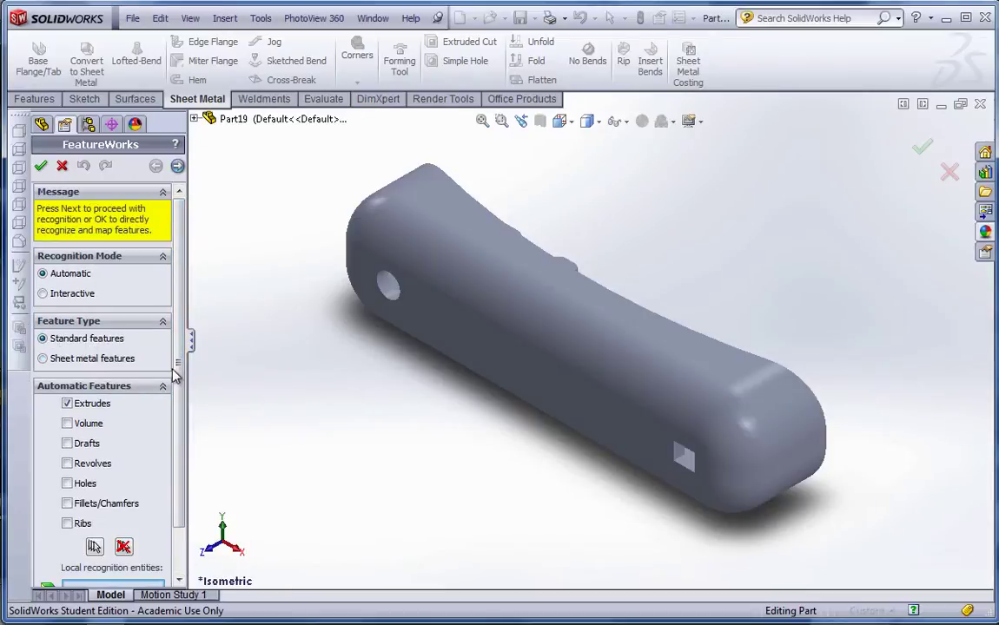
{"action": "scroll", "coordinate": [168, 373], "scroll_direction": "down", "scroll_amount": 2}
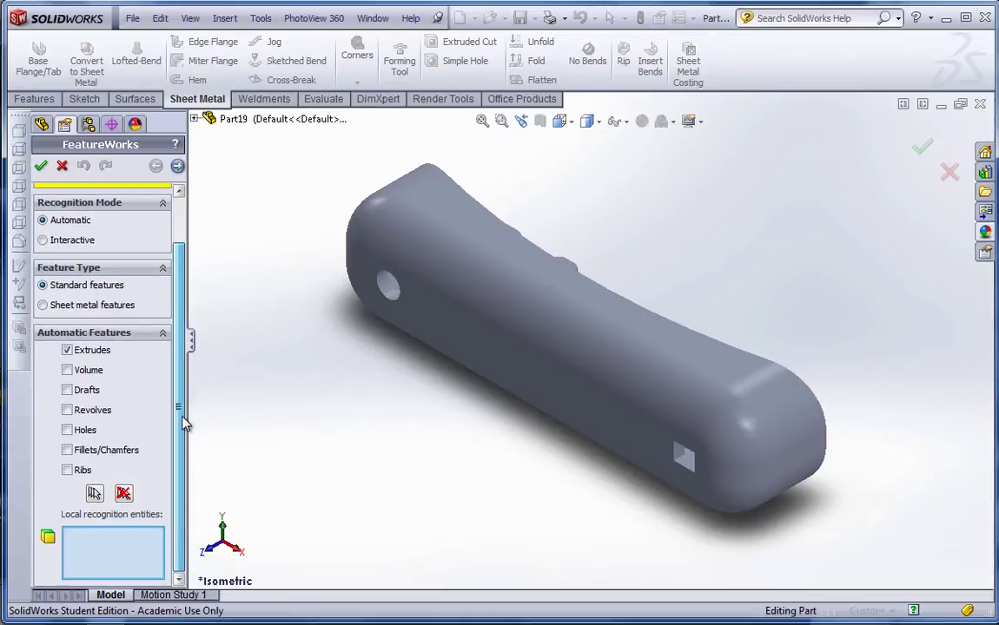
{"action": "left_click", "coordinate": [67, 470]}
{"action": "middle_click_drag", "start_coordinate": [513, 295], "coordinate": [587, 126]}
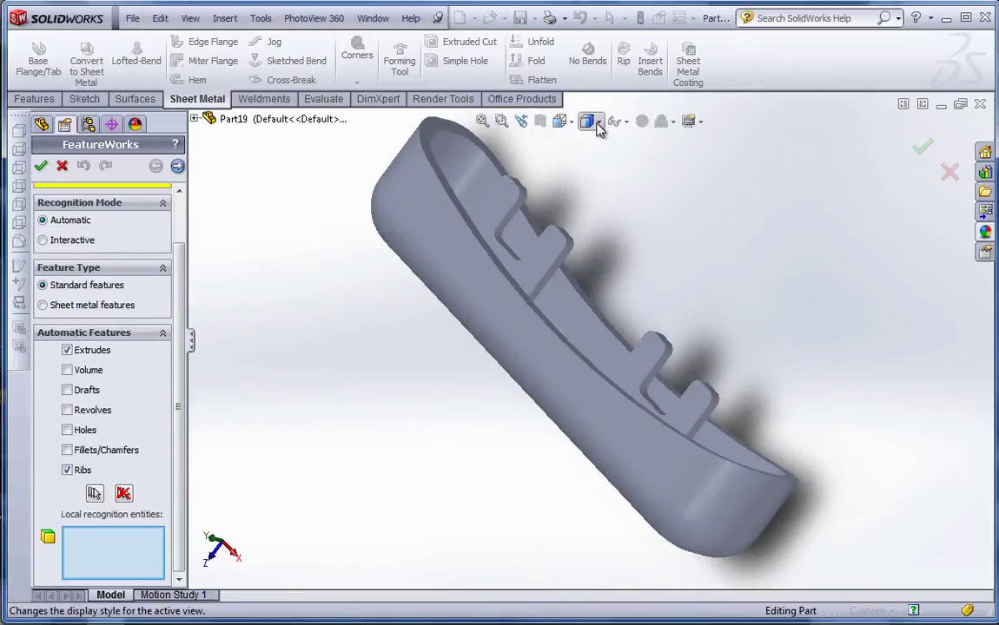
{"action": "left_click", "coordinate": [588, 121]}
{"action": "left_click", "coordinate": [588, 168]}
{"action": "middle_click_drag", "start_coordinate": [588, 167], "coordinate": [468, 323]}
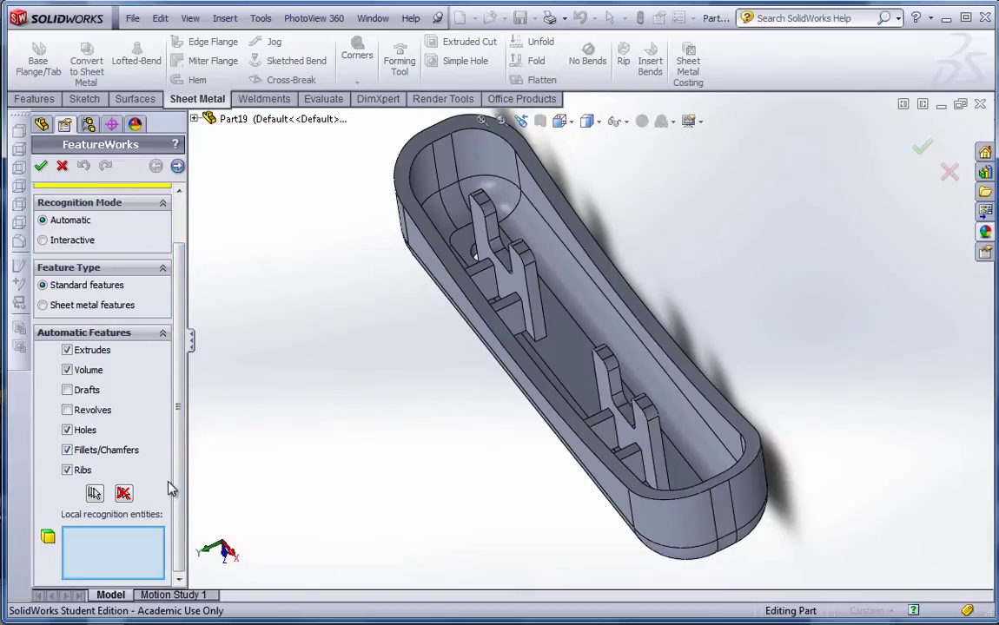
{"action": "left_click", "coordinate": [177, 166]}
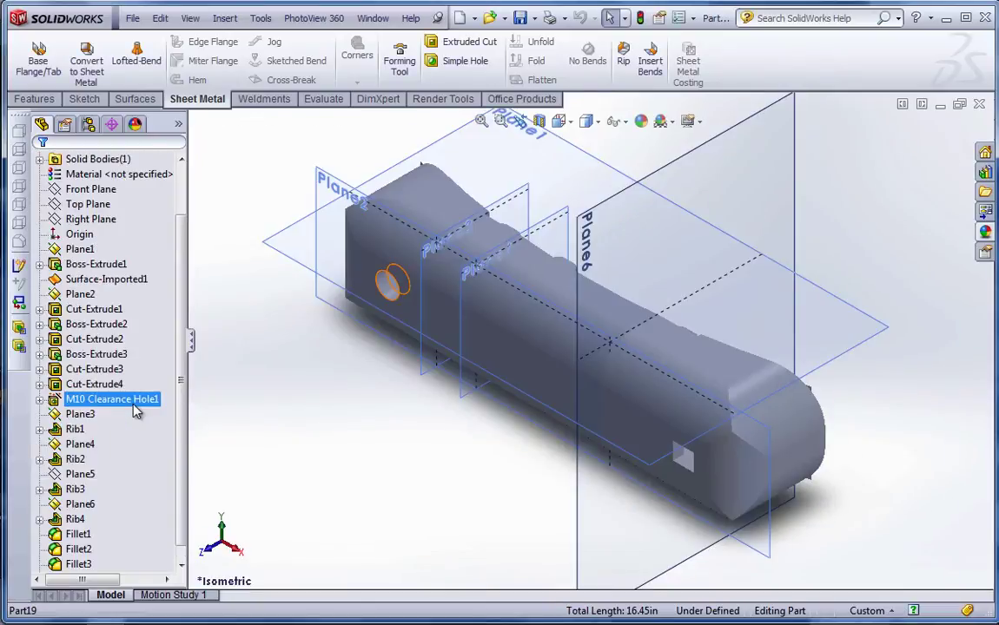
- Hide the imported surface body Surface-Imported1
{"action": "left_click", "coordinate": [268, 390]}
{"action": "middle_click_drag", "start_coordinate": [408, 223], "coordinate": [649, 292]}
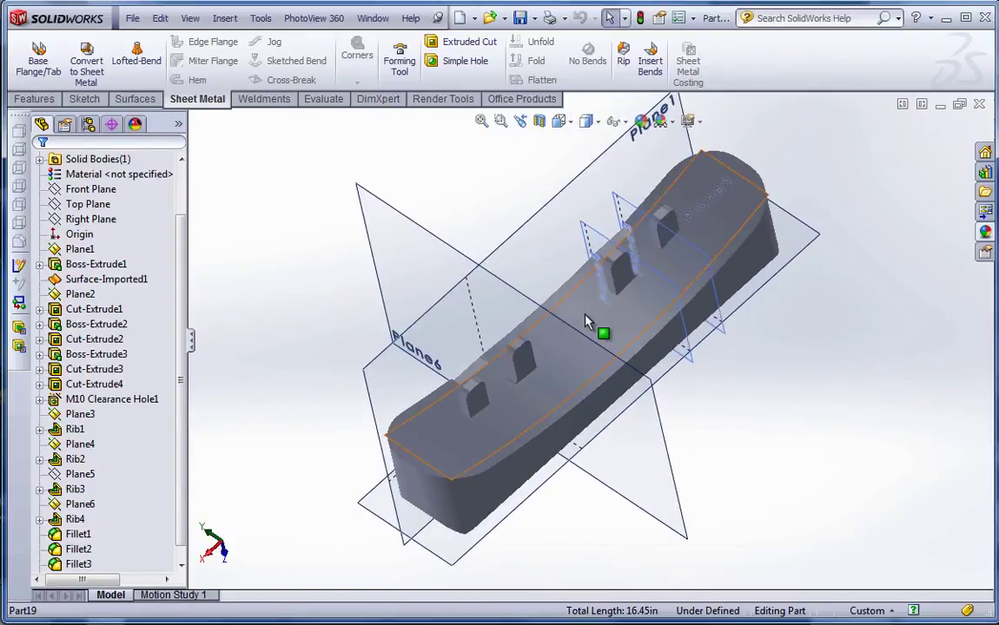
{"action": "left_click", "coordinate": [614, 327]}
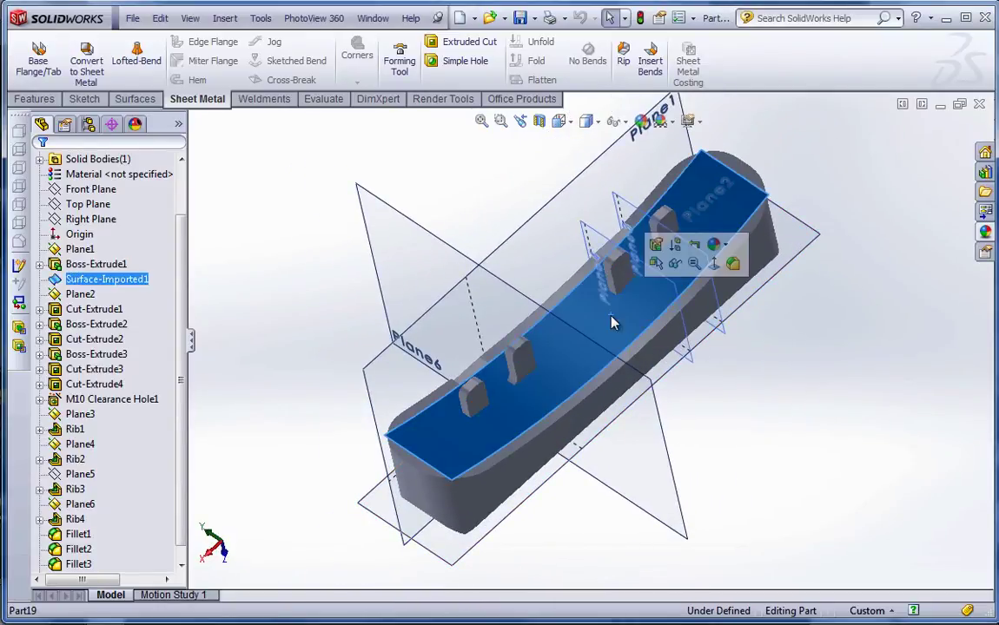
{"action": "left_click", "coordinate": [679, 267]}
- Turn the Button to show its top face and select the first recognized fillet
{"action": "middle_click_drag", "start_coordinate": [680, 338], "coordinate": [573, 239]}
{"action": "scroll", "coordinate": [701, 182], "scroll_direction": "down", "scroll_amount": 3}
{"action": "middle_click_drag", "start_coordinate": [640, 227], "coordinate": [836, 297]}
{"action": "key", "text": "Down"}
{"action": "key", "text": "Down"}
{"action": "key", "text": "Down"}
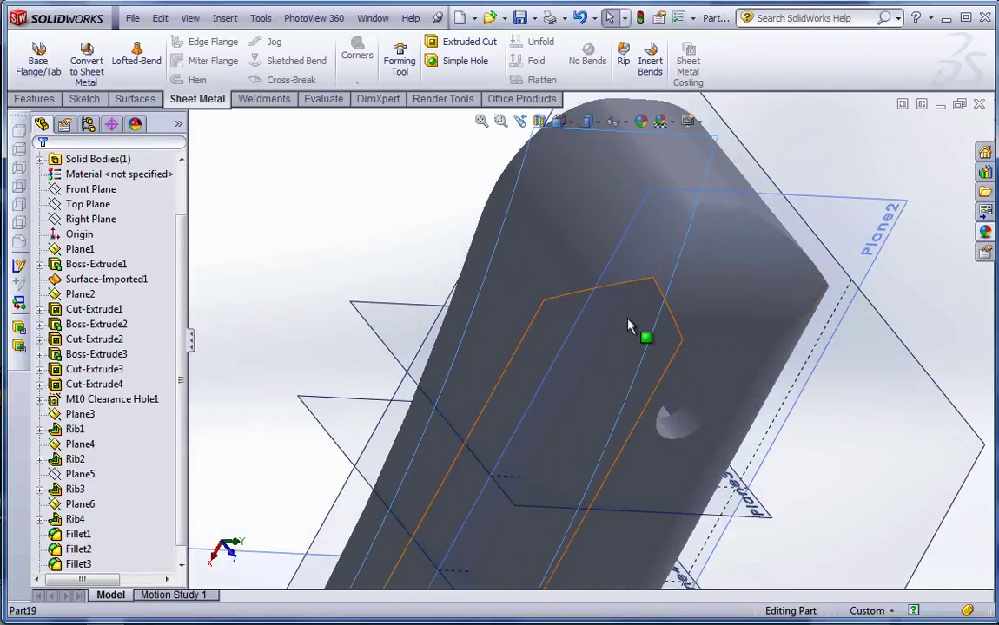
{"action": "left_click", "coordinate": [630, 326]}
- Cancel the first edit, then reopen Fillet1 with Edit Feature from the feature tree
{"action": "left_click", "coordinate": [674, 252]}
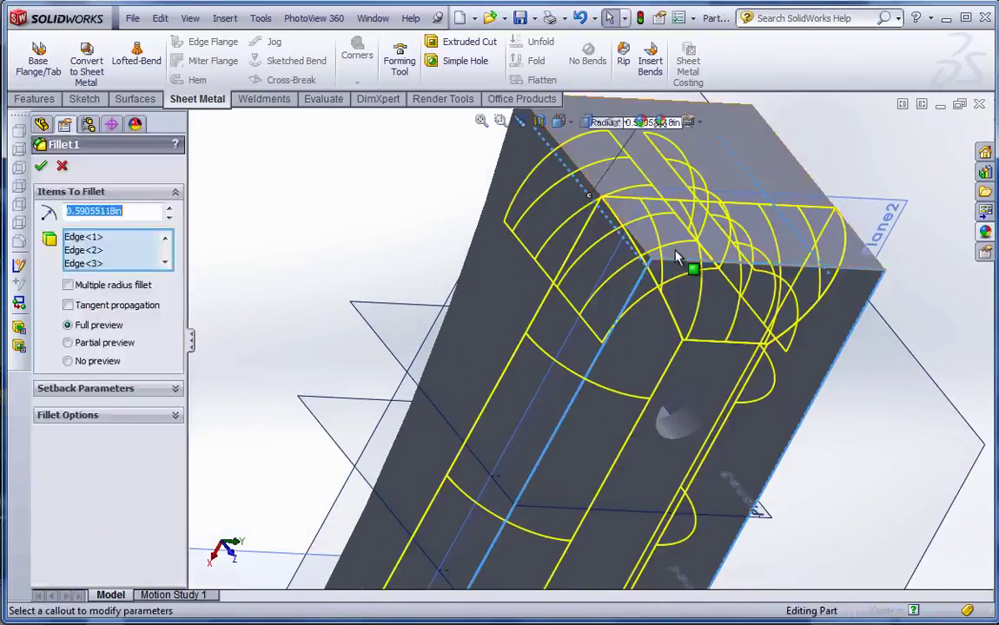
{"action": "middle_click_drag", "start_coordinate": [628, 330], "coordinate": [598, 406]}
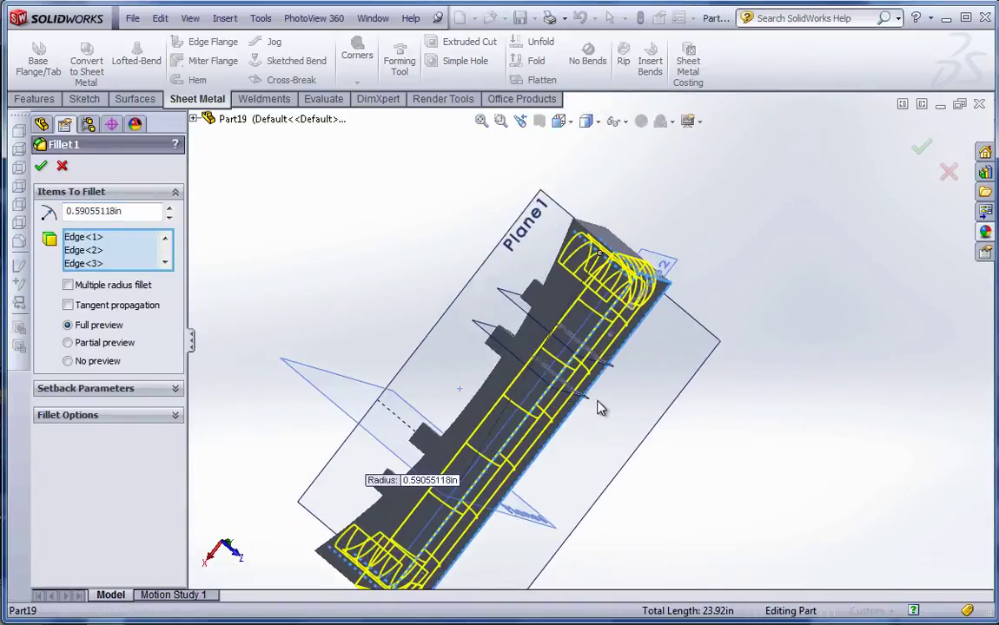
{"action": "left_click", "coordinate": [64, 167]}
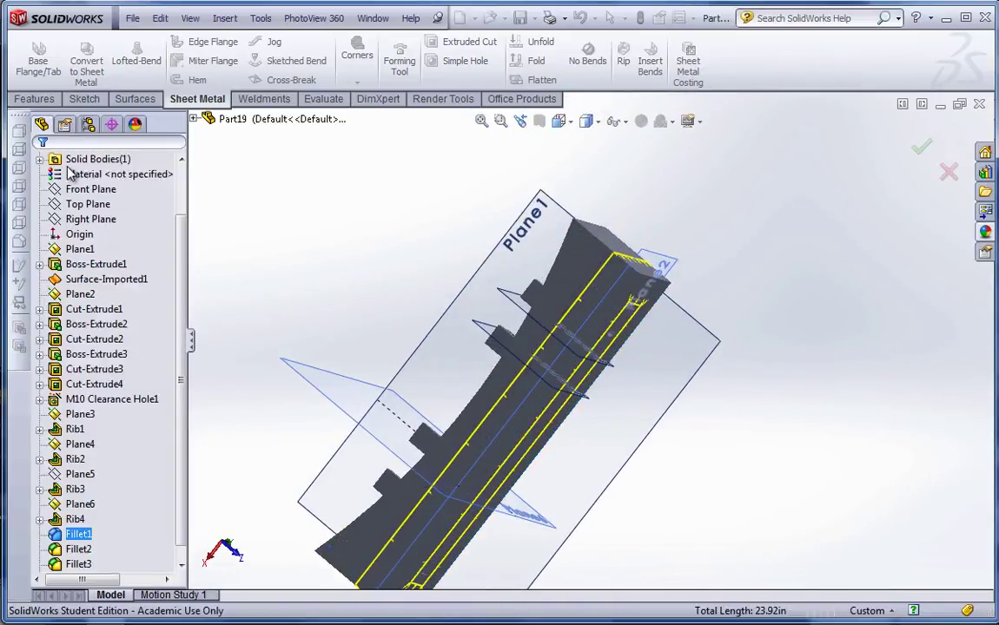
{"action": "right_click", "coordinate": [84, 538]}
{"action": "left_click", "coordinate": [97, 485]}
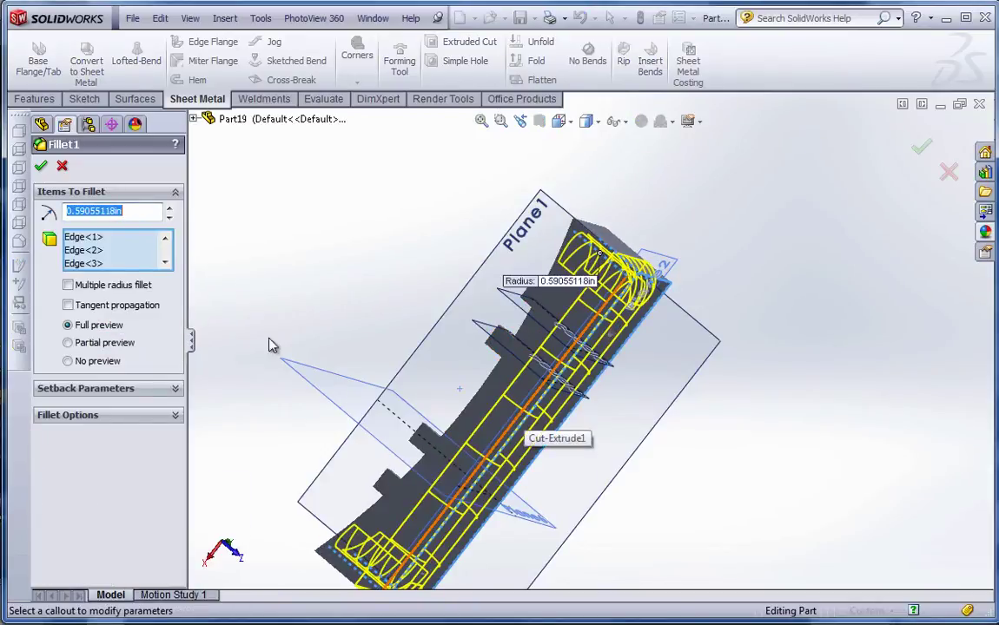
- Check the listed fillet edges and delete Edge<8> from Items To Fillet
{"action": "left_click", "coordinate": [84, 236]}
{"action": "left_click", "coordinate": [86, 250]}
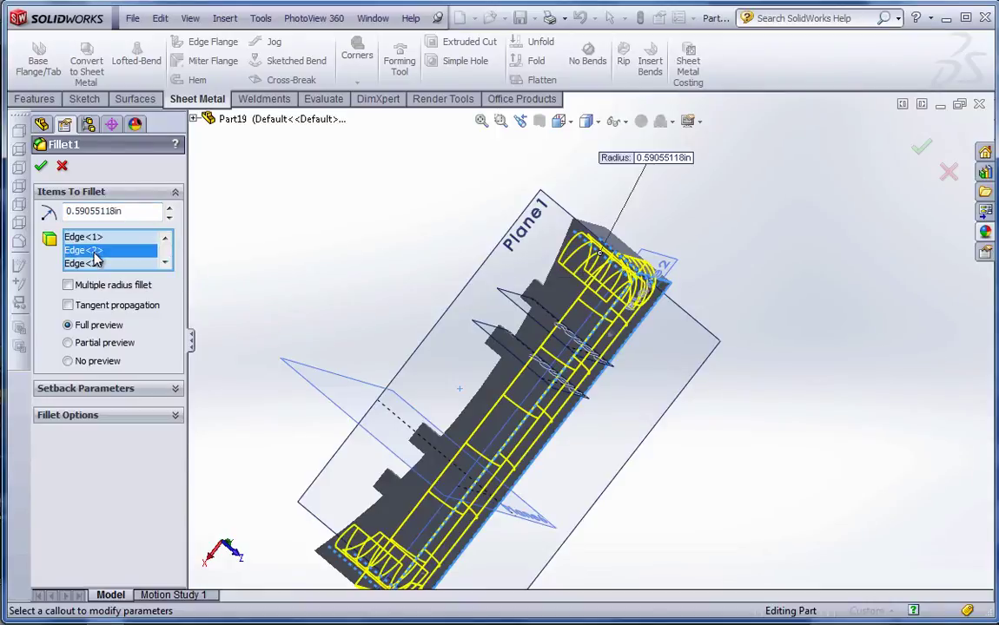
{"action": "left_click", "coordinate": [95, 263]}
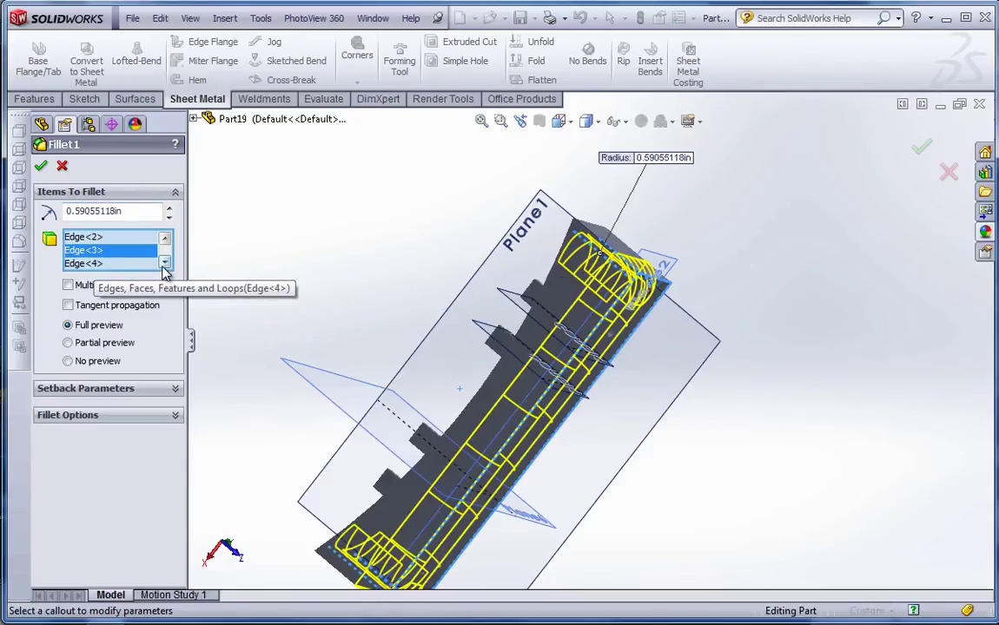
{"action": "left_click", "coordinate": [164, 262]}
{"action": "left_click", "coordinate": [164, 262]}
{"action": "left_click", "coordinate": [164, 263]}
{"action": "left_click", "coordinate": [164, 263]}
{"action": "left_click", "coordinate": [165, 262]}
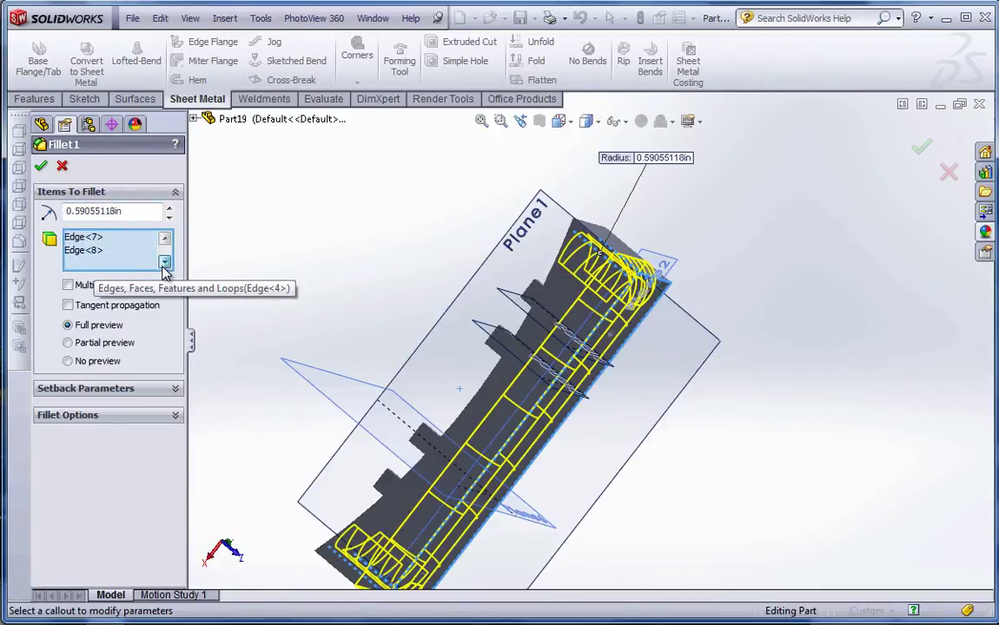
{"action": "left_click", "coordinate": [96, 252]}
{"action": "right_click", "coordinate": [96, 252]}
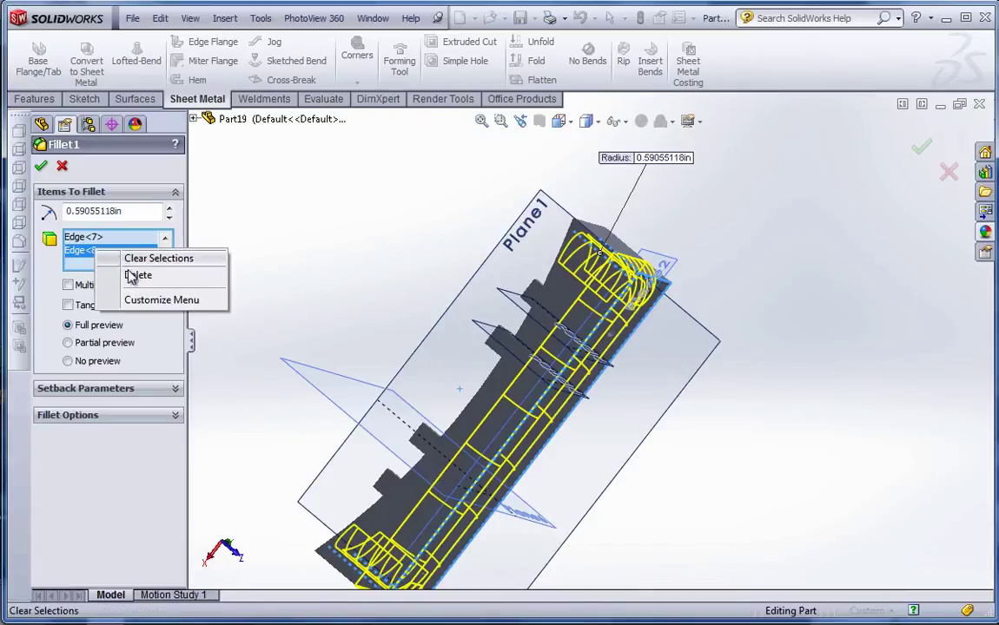
{"action": "left_click", "coordinate": [132, 274]}
- Add the long side edge to Fillet1 and apply it at 0.59055118in radius
{"action": "middle_click_drag", "start_coordinate": [389, 363], "coordinate": [556, 326]}
{"action": "scroll", "coordinate": [575, 321], "scroll_direction": "down", "scroll_amount": 3}
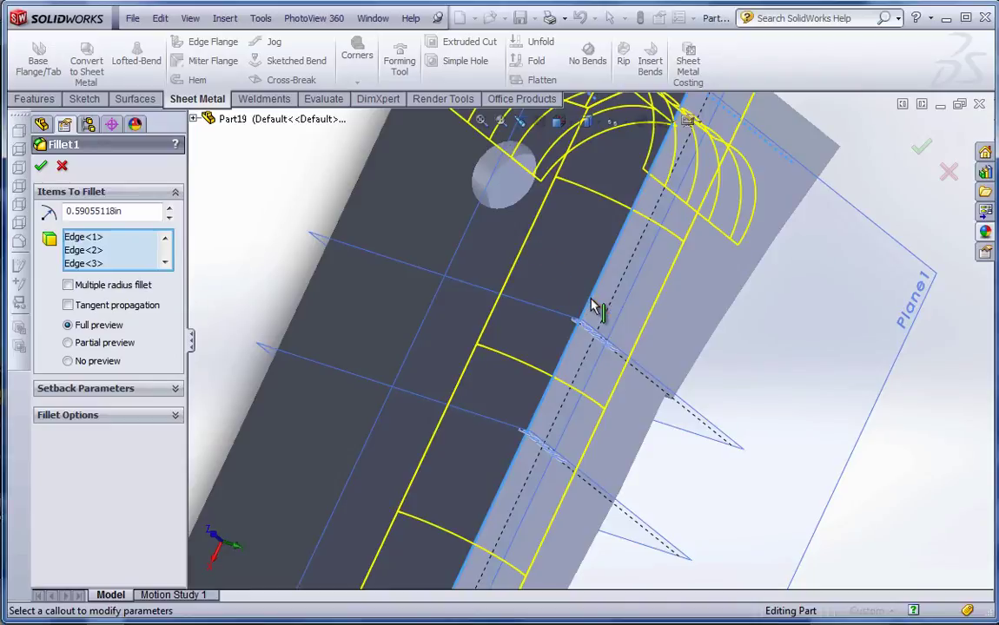
{"action": "left_click", "coordinate": [591, 304]}
{"action": "scroll", "coordinate": [597, 312], "scroll_direction": "up", "scroll_amount": 3}
{"action": "middle_click_drag", "start_coordinate": [613, 357], "coordinate": [537, 342]}
{"action": "scroll", "coordinate": [593, 236], "scroll_direction": "down", "scroll_amount": 2}
{"action": "scroll", "coordinate": [605, 241], "scroll_direction": "up", "scroll_amount": 4}
{"action": "middle_click_drag", "start_coordinate": [599, 261], "coordinate": [534, 421]}
{"action": "scroll", "coordinate": [539, 423], "scroll_direction": "down", "scroll_amount": 2}
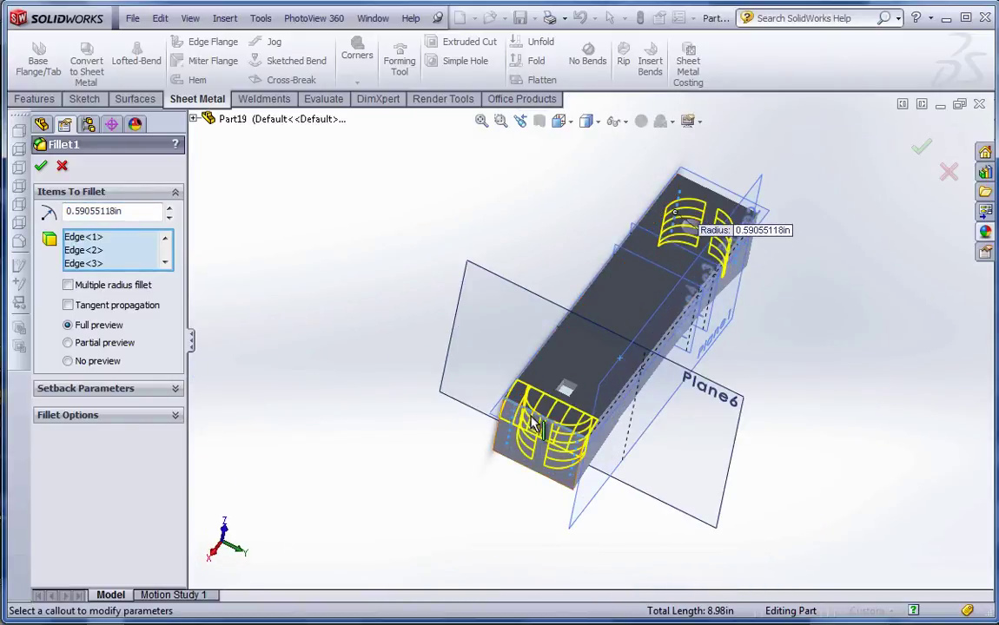
{"action": "scroll", "coordinate": [534, 425], "scroll_direction": "down", "scroll_amount": 1}
{"action": "scroll", "coordinate": [534, 423], "scroll_direction": "down", "scroll_amount": 2}
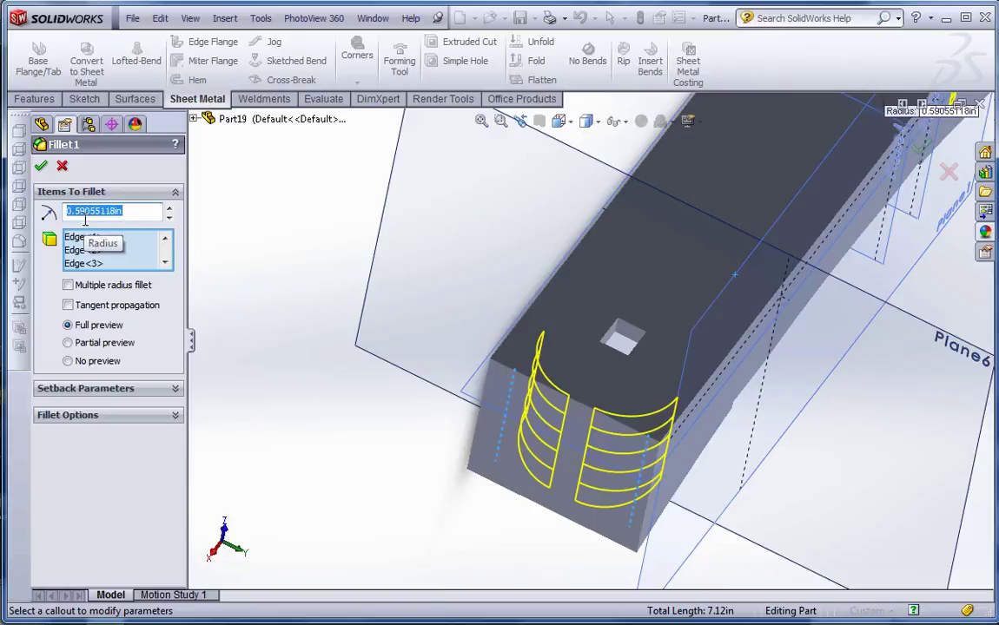
{"action": "left_click", "coordinate": [40, 168]}
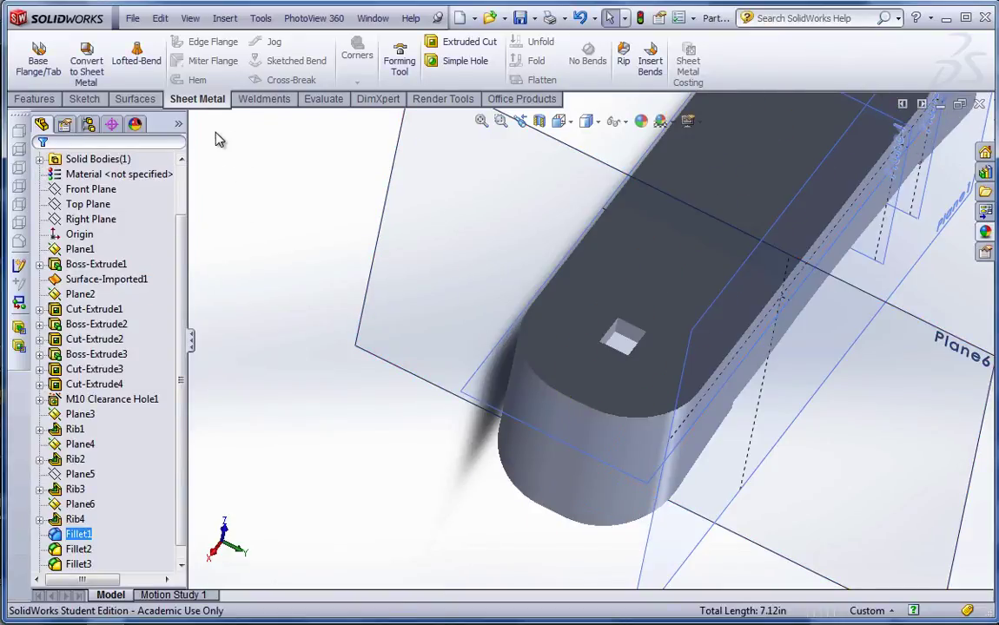
- Add a 0.59055118in fillet on the curved front top edge of the Button
{"action": "left_click", "coordinate": [35, 99]}
{"action": "left_click", "coordinate": [450, 50]}
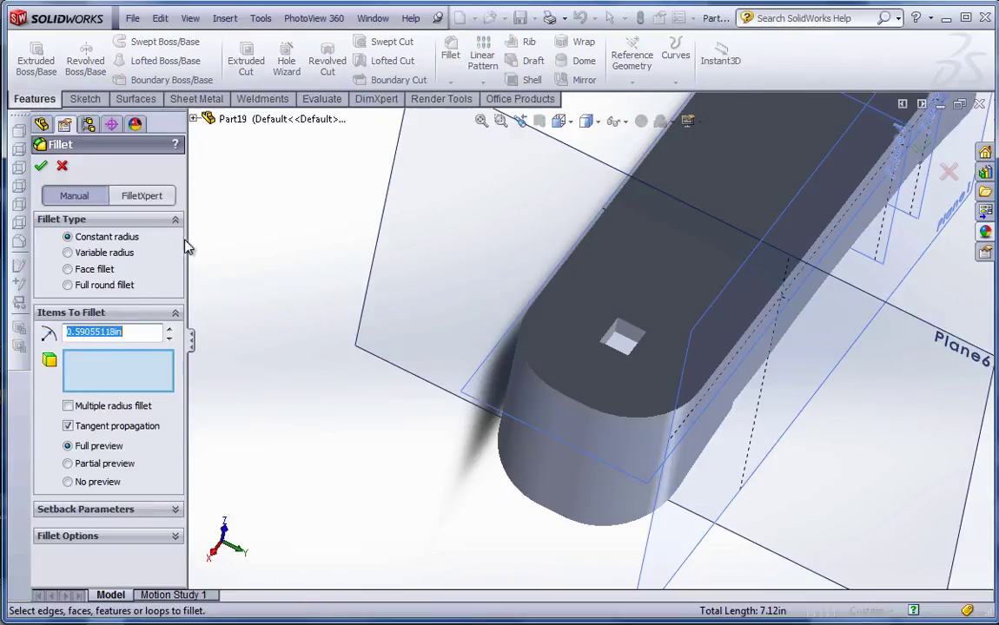
{"action": "left_click", "coordinate": [546, 390]}
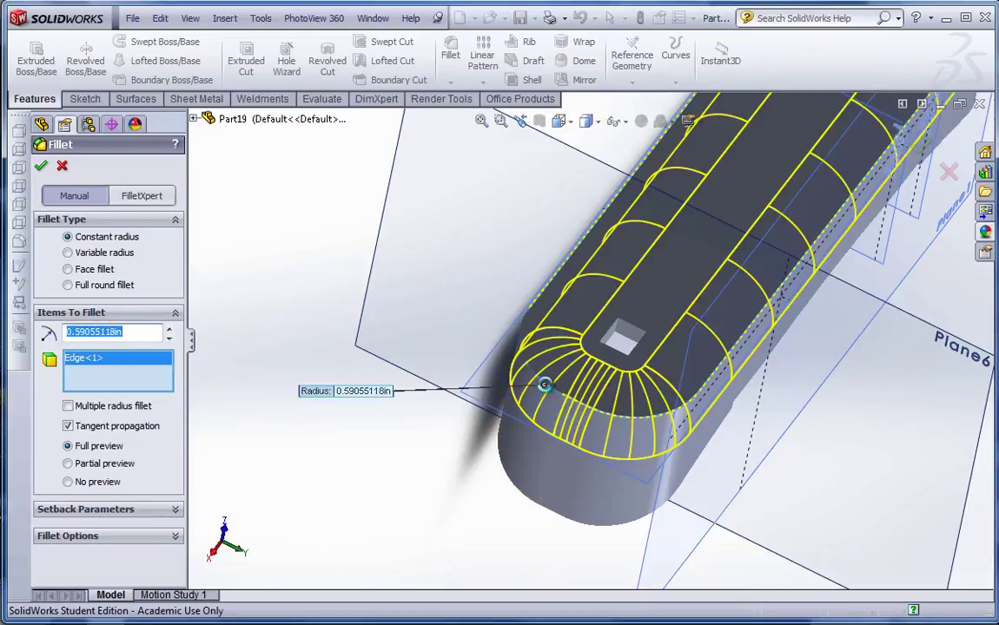
{"action": "right_click", "coordinate": [545, 390]}
{"action": "left_click", "coordinate": [384, 343]}
{"action": "left_click", "coordinate": [367, 243]}
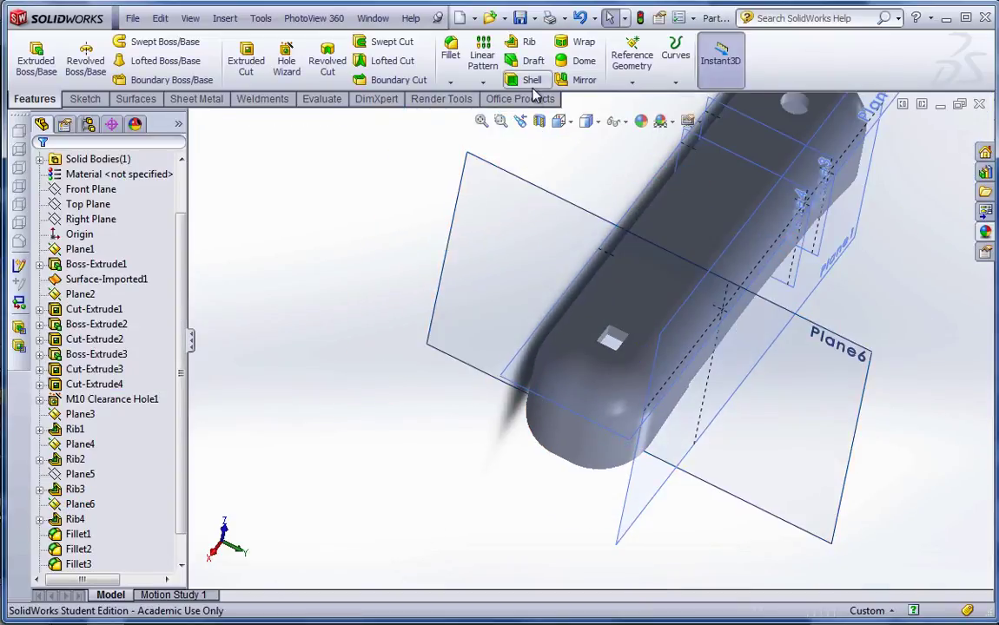
- Set the display style to Shaded with Edges and view the hollow interior
{"action": "left_click", "coordinate": [587, 122]}
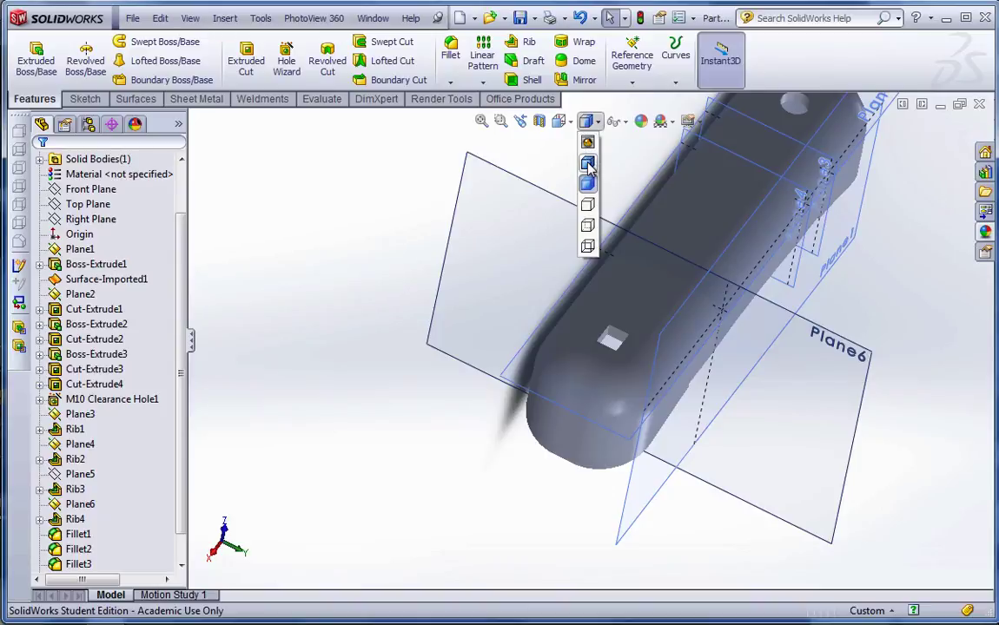
{"action": "left_click", "coordinate": [588, 168]}
{"action": "mouse_move", "coordinate": [720, 339]}
{"action": "middle_mouse_down"}
{"action": "mouse_move", "coordinate": [697, 239]}
{"action": "mouse_move", "coordinate": [593, 378]}
{"action": "mouse_move", "coordinate": [439, 279]}
{"action": "mouse_move", "coordinate": [406, 185]}
{"action": "mouse_move", "coordinate": [530, 321]}
{"action": "middle_mouse_up"}
{"action": "scroll", "coordinate": [182, 311], "scroll_direction": "down", "scroll_amount": 1}
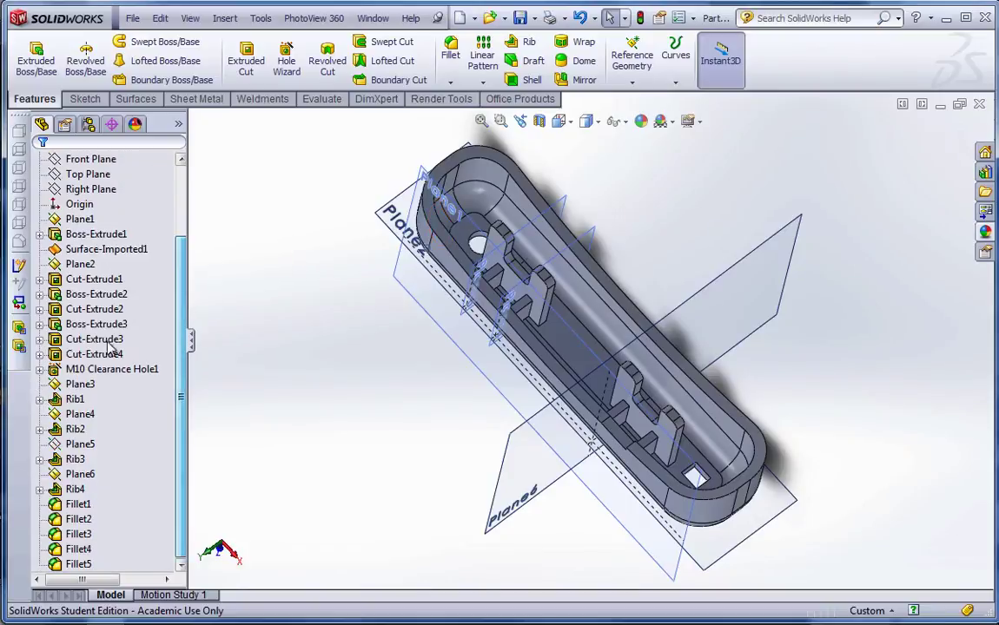
- Expand Cut-Extrude1 and Cut-Extrude3 to reveal their sketches, Sketch2 and Sketch6
{"action": "left_click", "coordinate": [76, 280]}
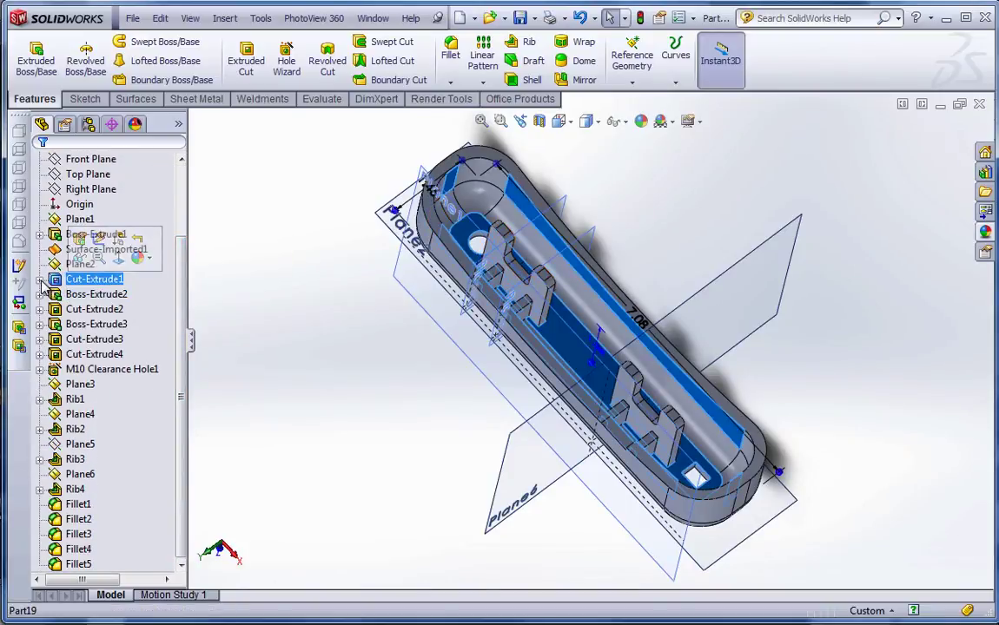
{"action": "left_click", "coordinate": [39, 279]}
{"action": "left_click", "coordinate": [87, 293]}
{"action": "left_click", "coordinate": [71, 326]}
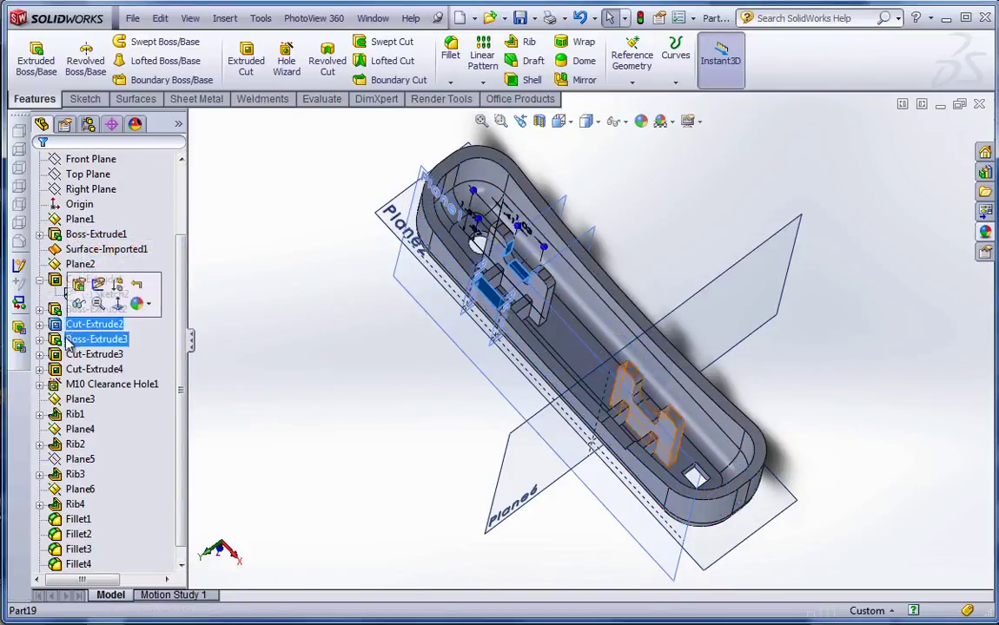
{"action": "left_click", "coordinate": [57, 355]}
{"action": "left_click", "coordinate": [40, 354]}
{"action": "left_click", "coordinate": [95, 369]}
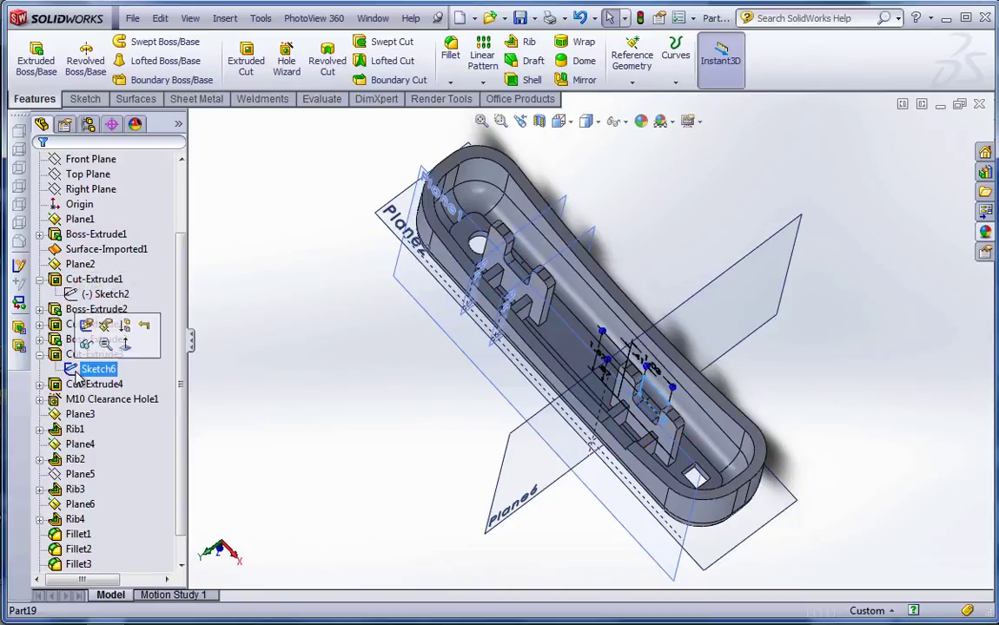
{"action": "left_click", "coordinate": [259, 368]}
{"action": "mouse_move", "coordinate": [373, 361]}
{"action": "middle_mouse_down"}
{"action": "mouse_move", "coordinate": [369, 280]}
{"action": "mouse_move", "coordinate": [646, 357]}
{"action": "mouse_move", "coordinate": [581, 401]}
{"action": "mouse_move", "coordinate": [598, 317]}
{"action": "middle_mouse_up"}
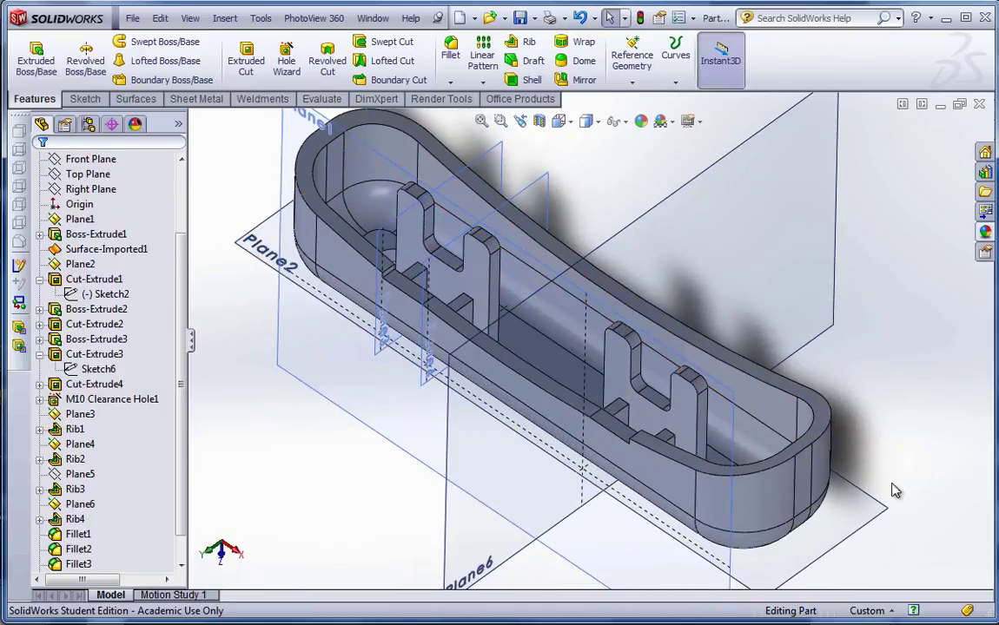